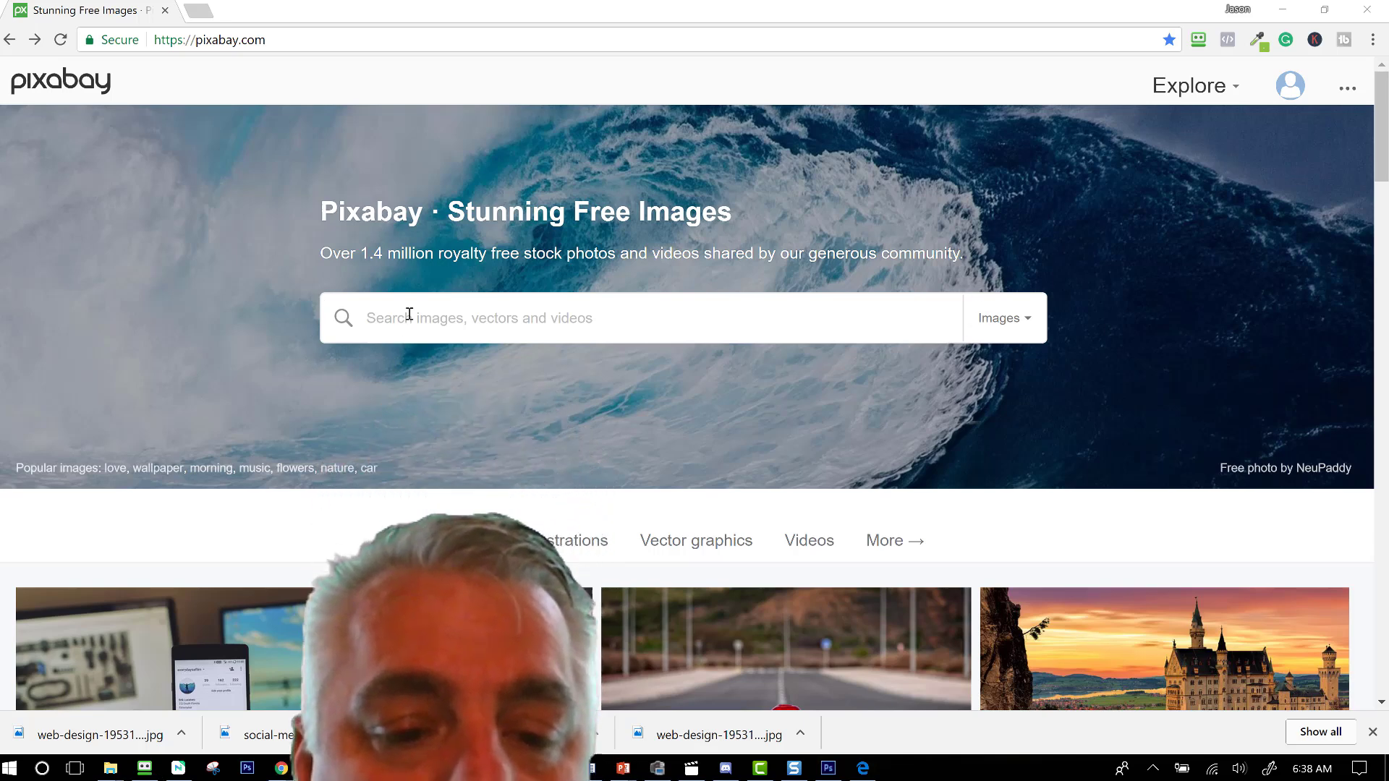
Step: Search Pixabay's images for "social icons"
left_click(410, 314)
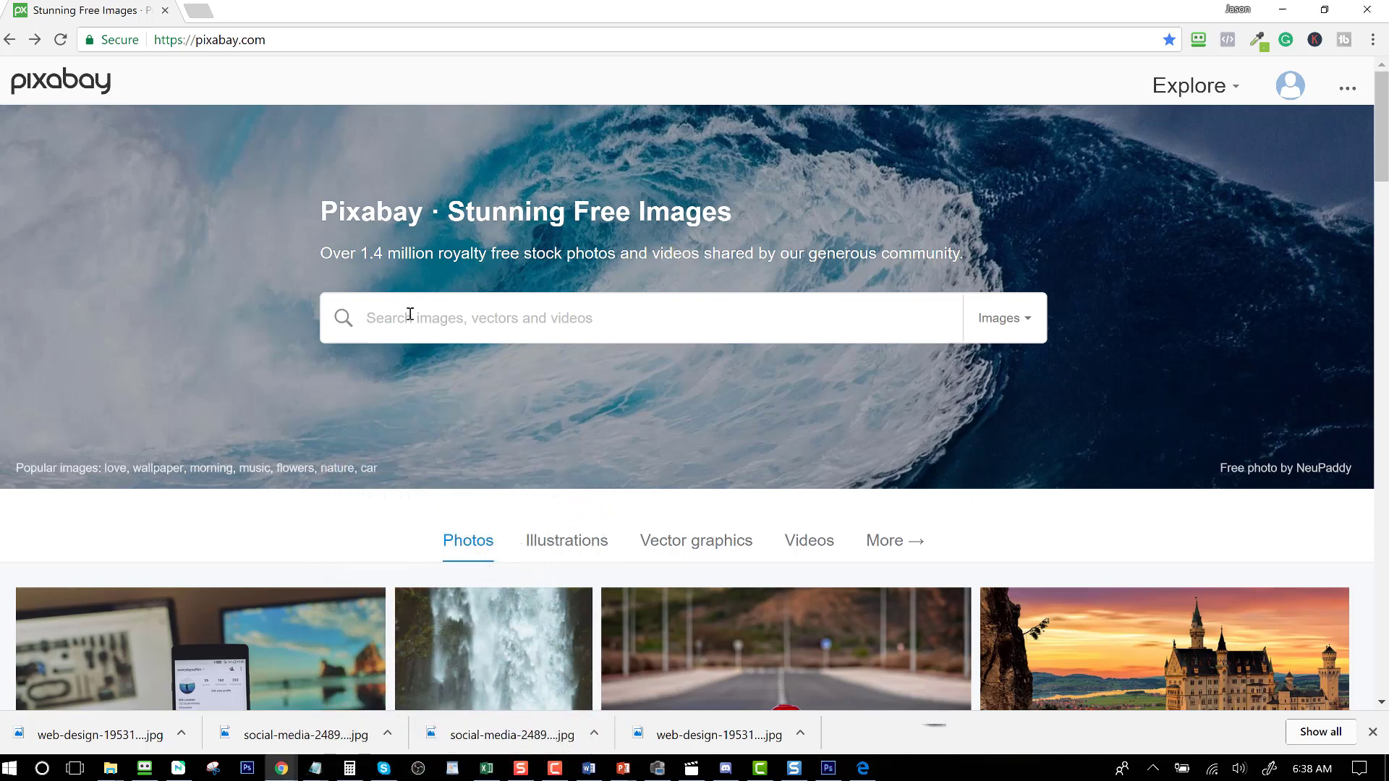
type("social icons")
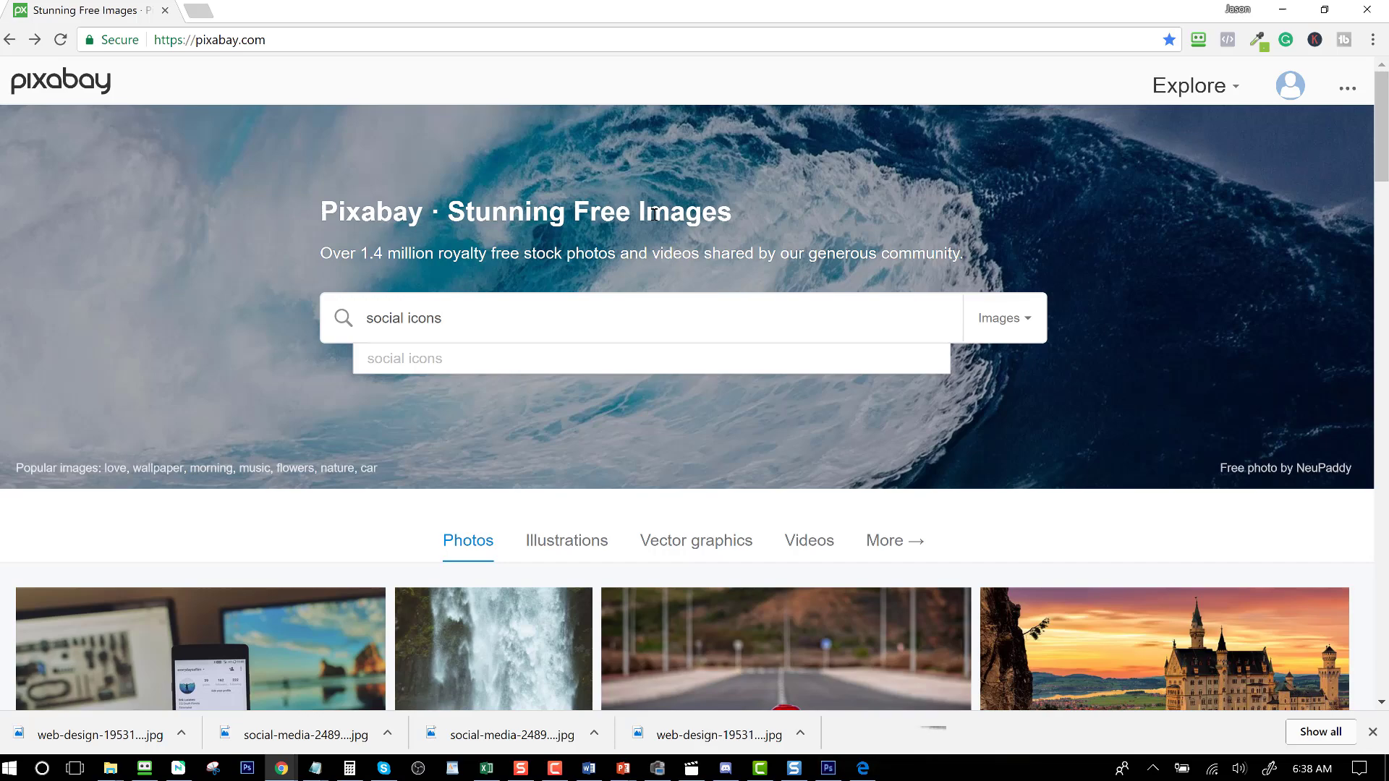
key("Return")
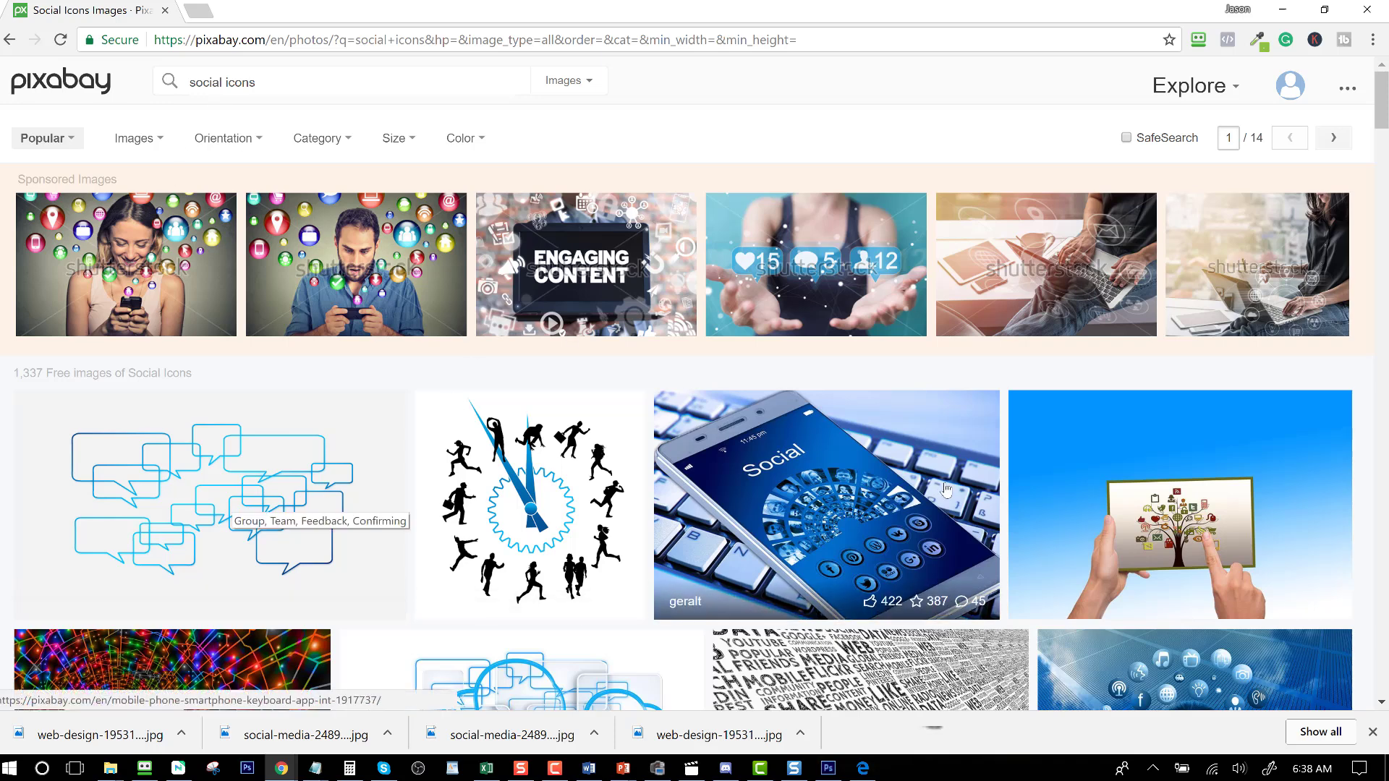
Step: Examine the first page of social icons results for a suitable social media image
scroll(576, 481, "down", 3)
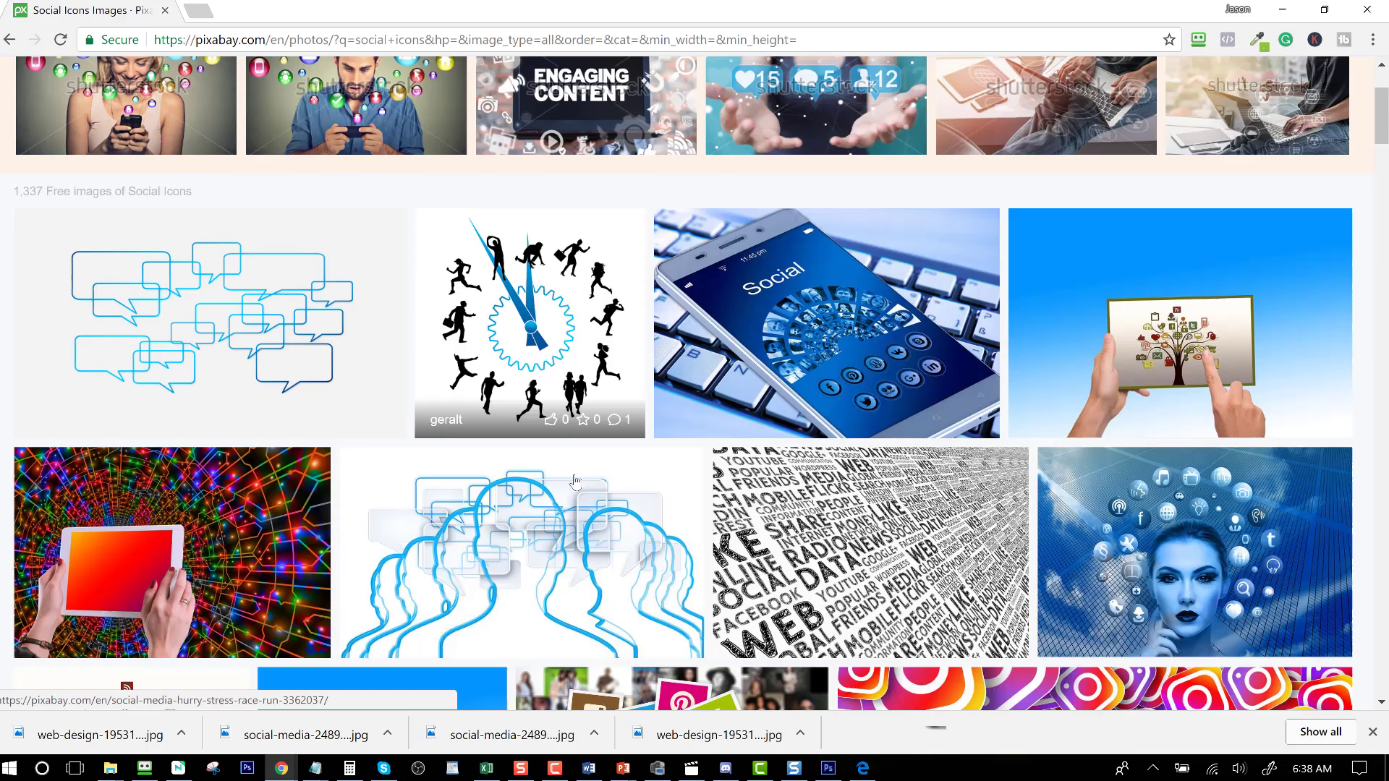
scroll(575, 481, "down", 5)
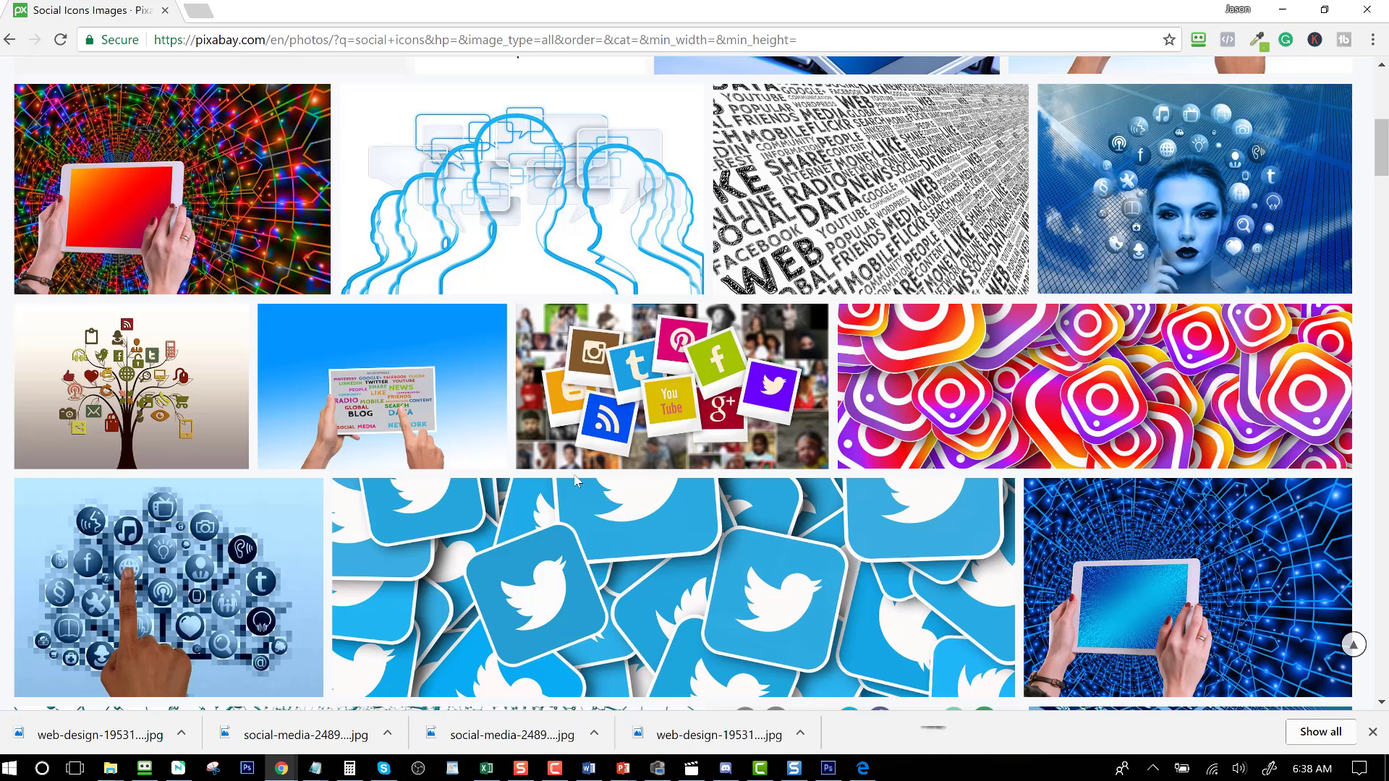
scroll(575, 481, "down", 5)
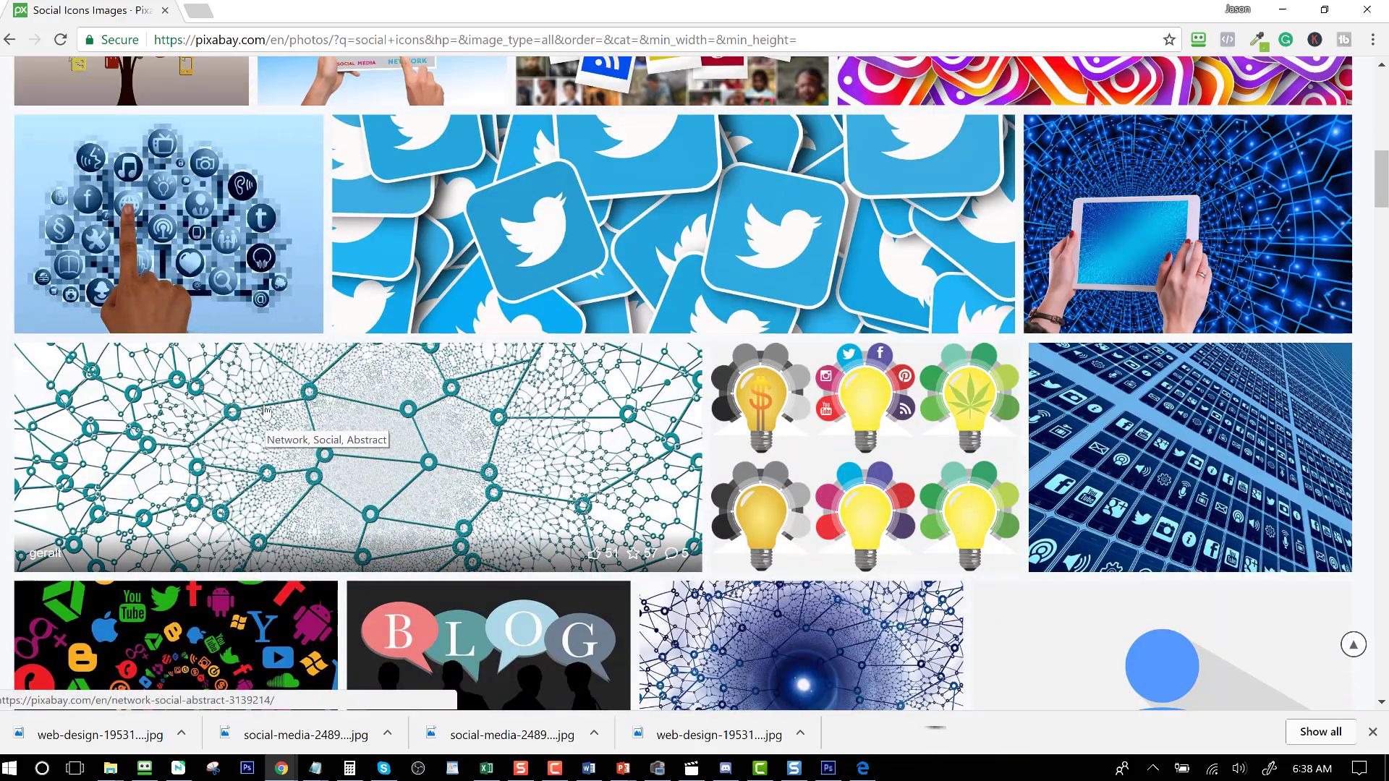
scroll(616, 440, "down", 7)
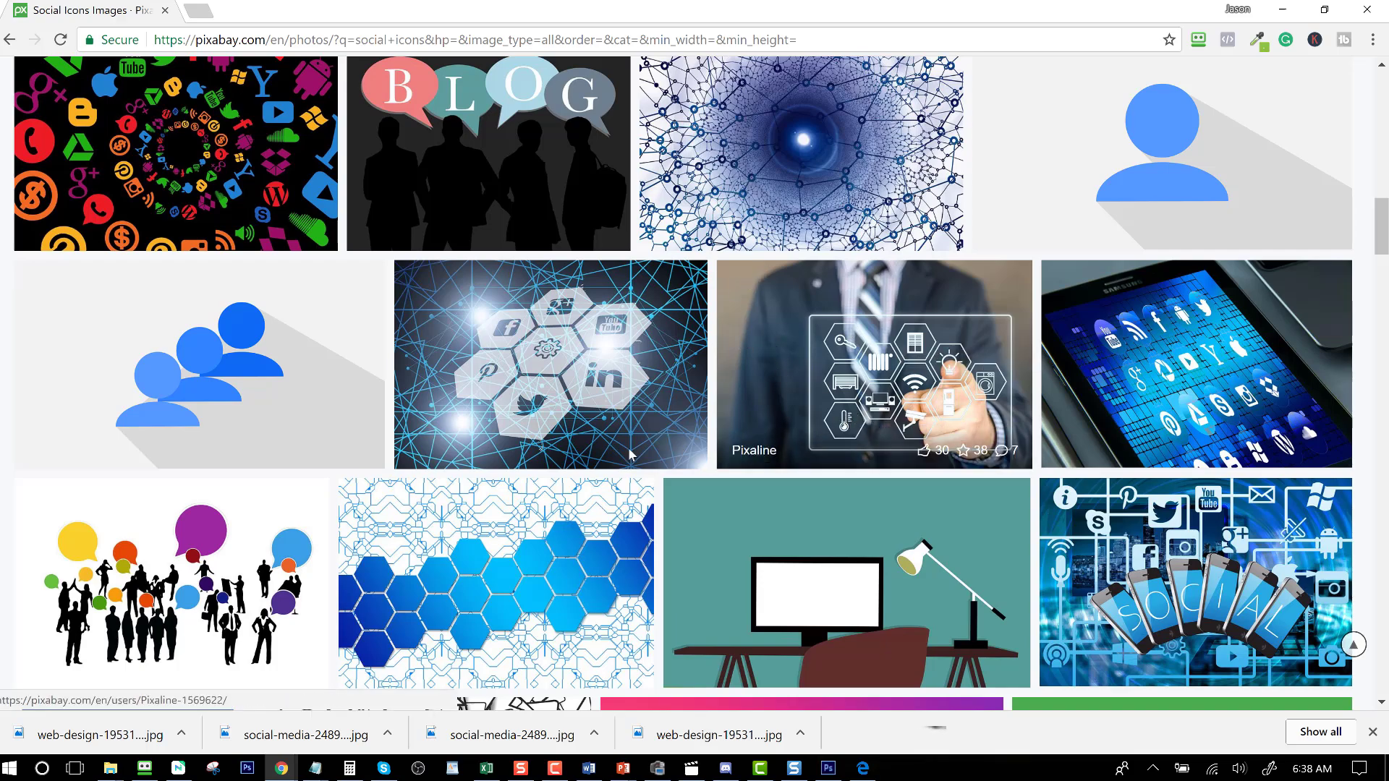
scroll(606, 454, "down", 3)
scroll(606, 454, "down", 4)
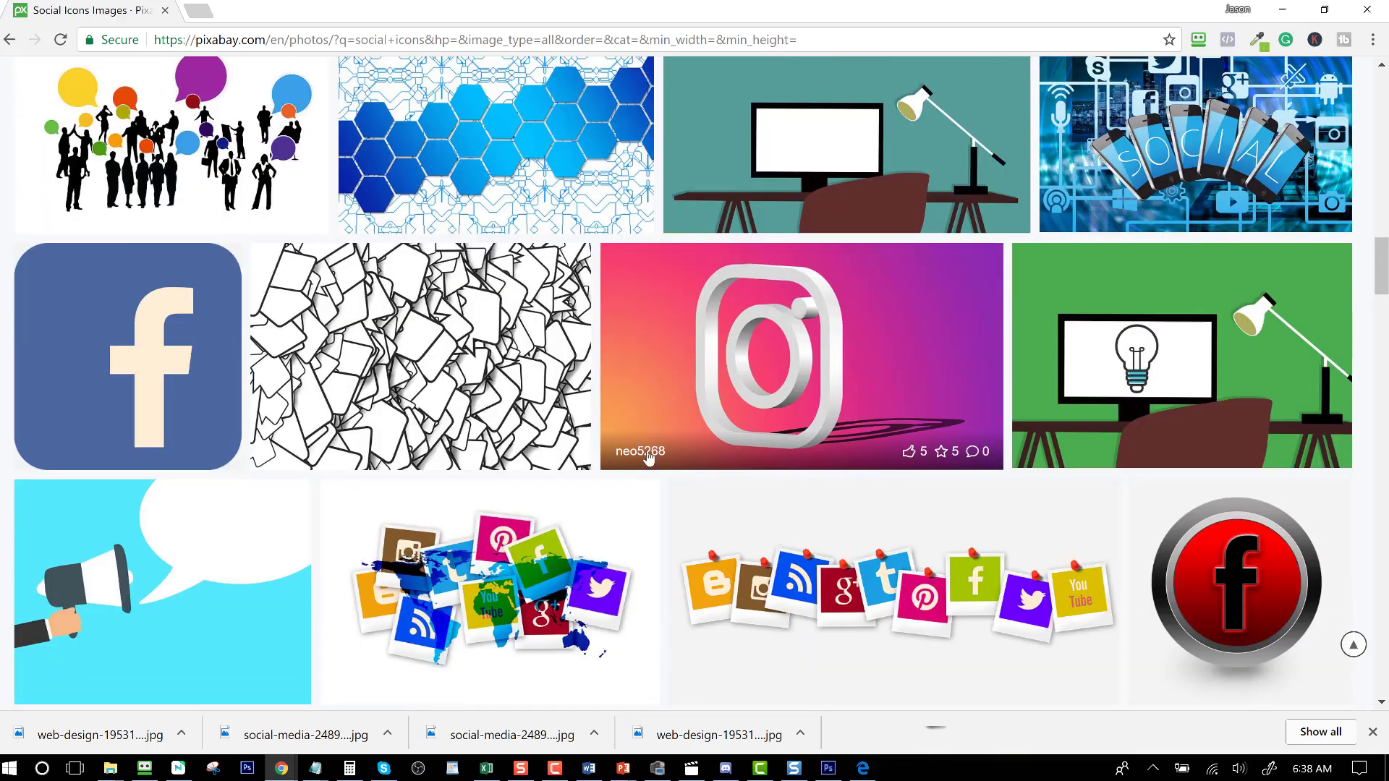
scroll(868, 395, "down", 6)
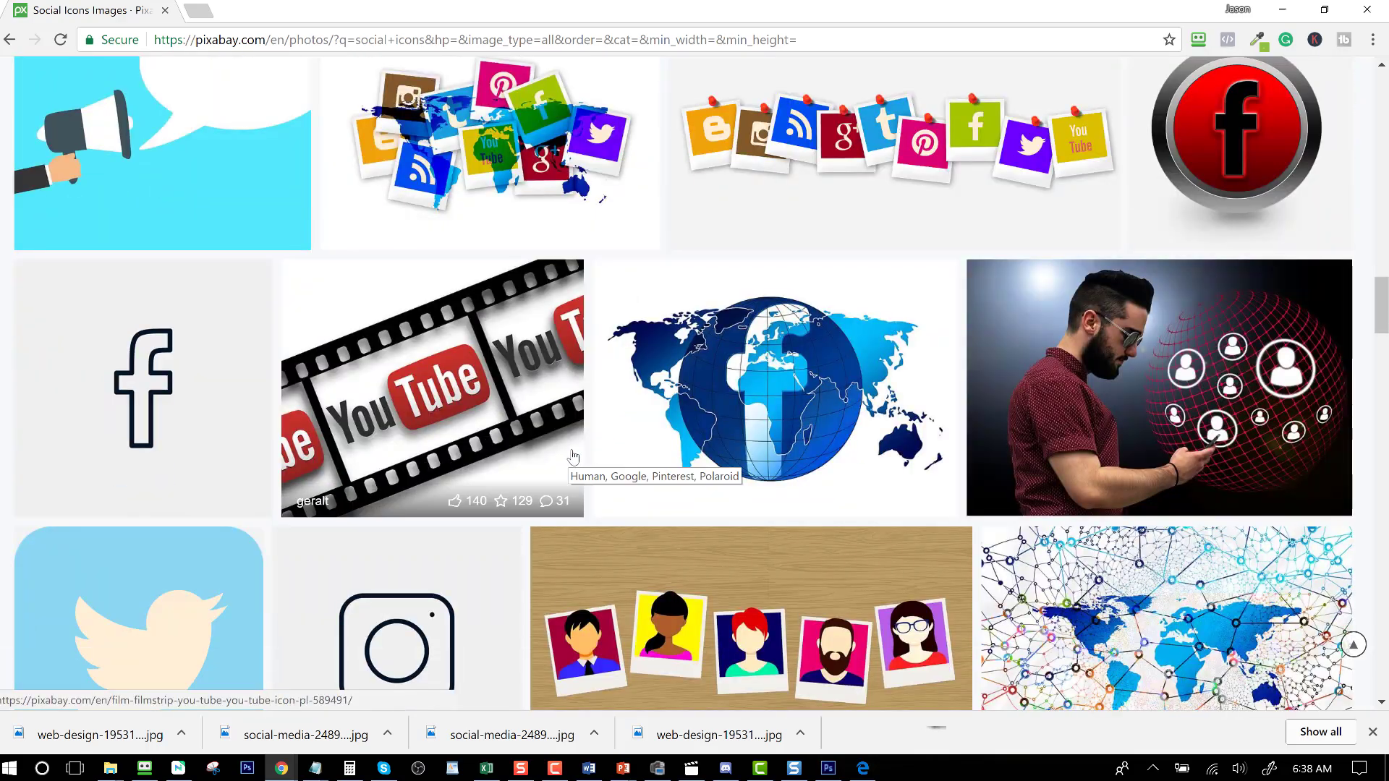
scroll(637, 371, "down", 6)
scroll(1206, 450, "up", 6)
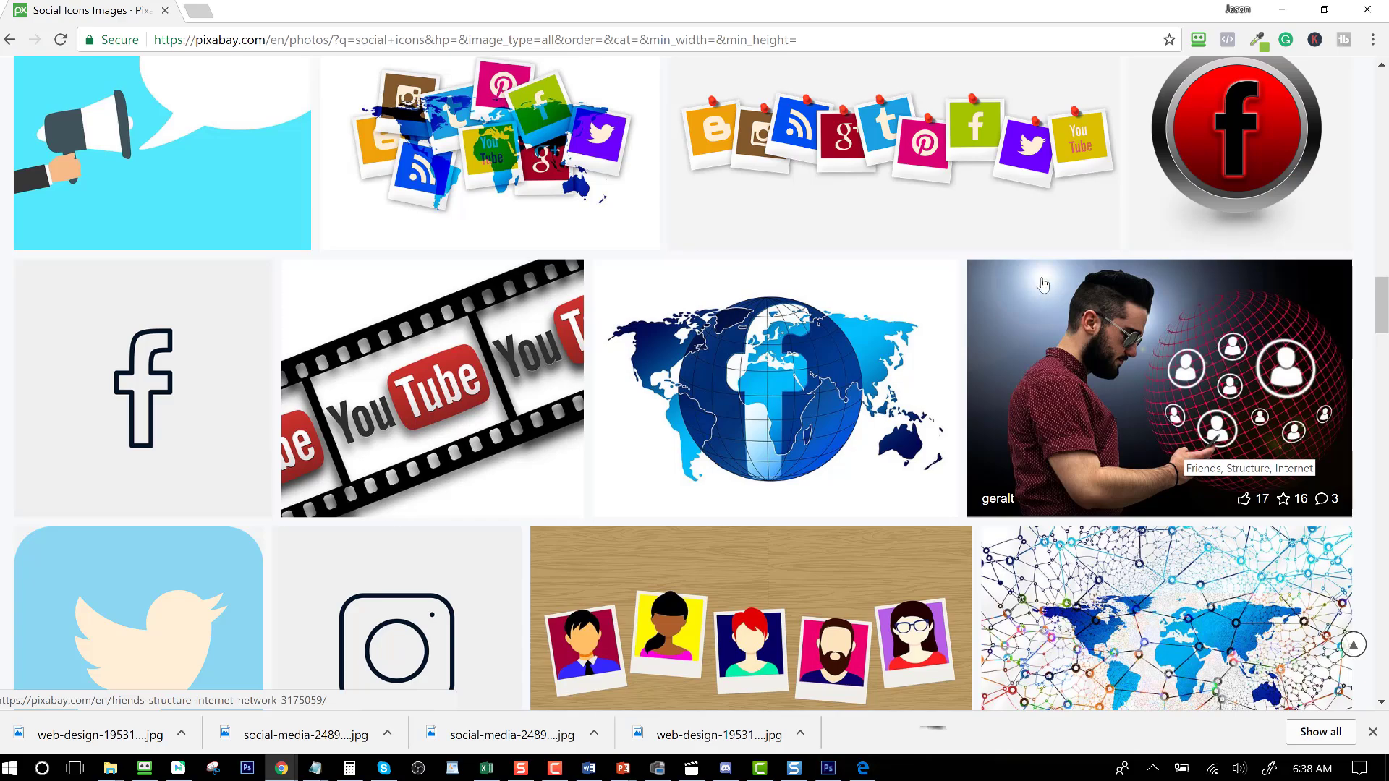
scroll(516, 442, "down", 12)
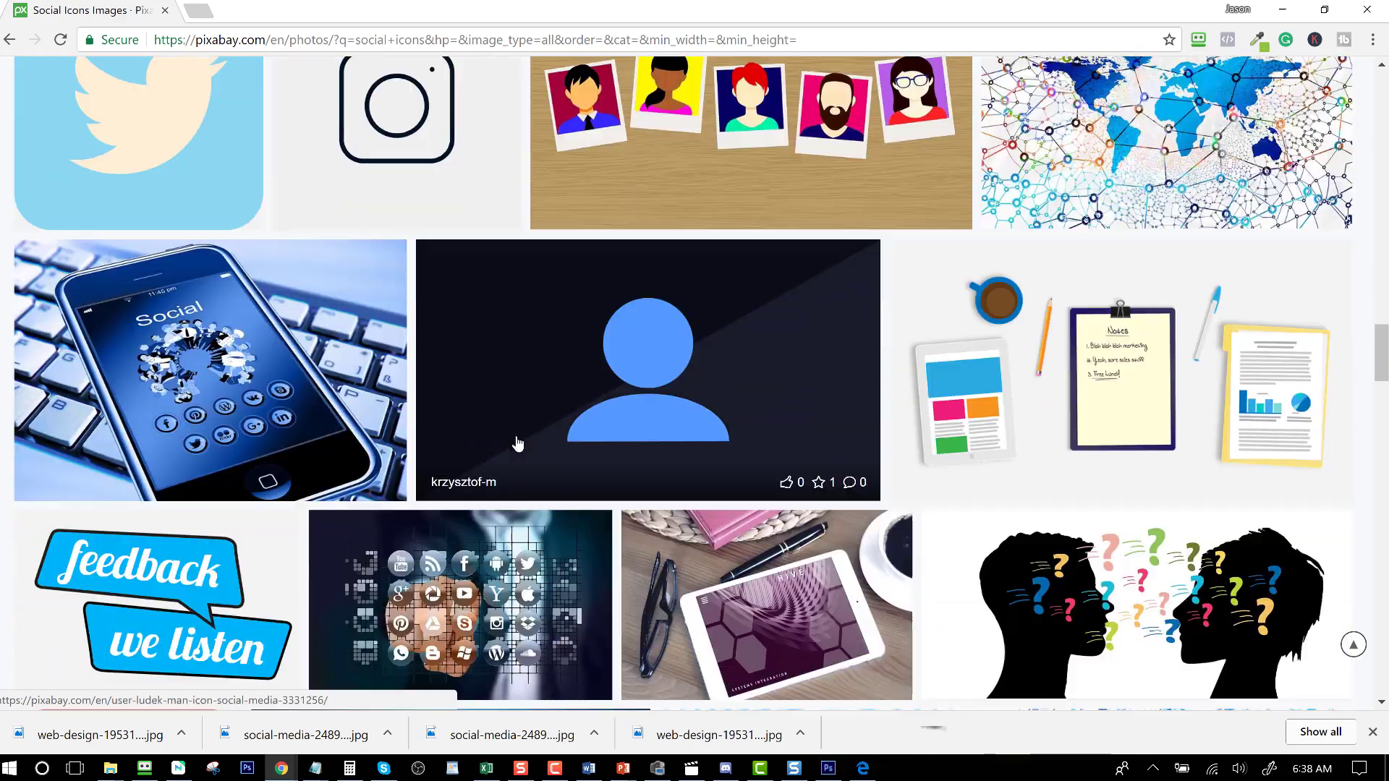
scroll(517, 441, "down", 5)
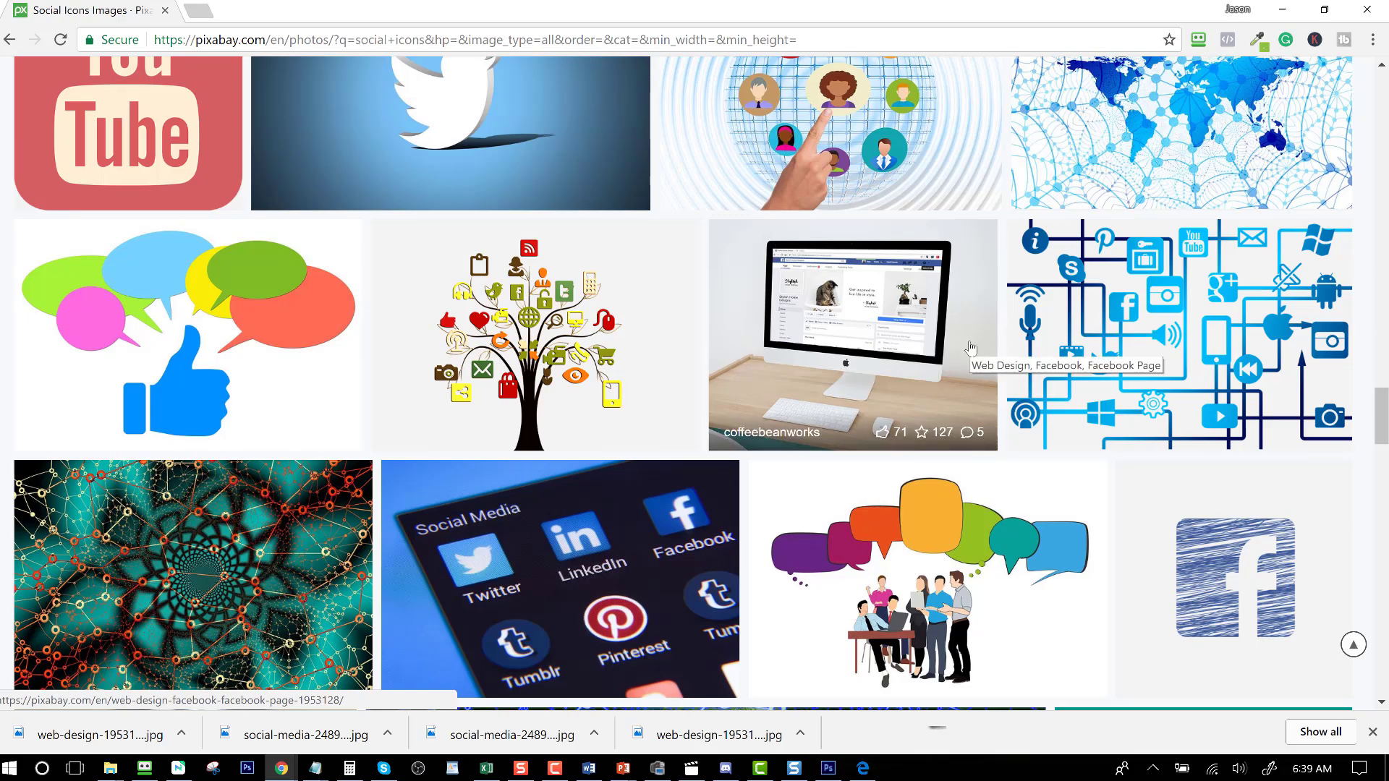
scroll(619, 413, "down", 8)
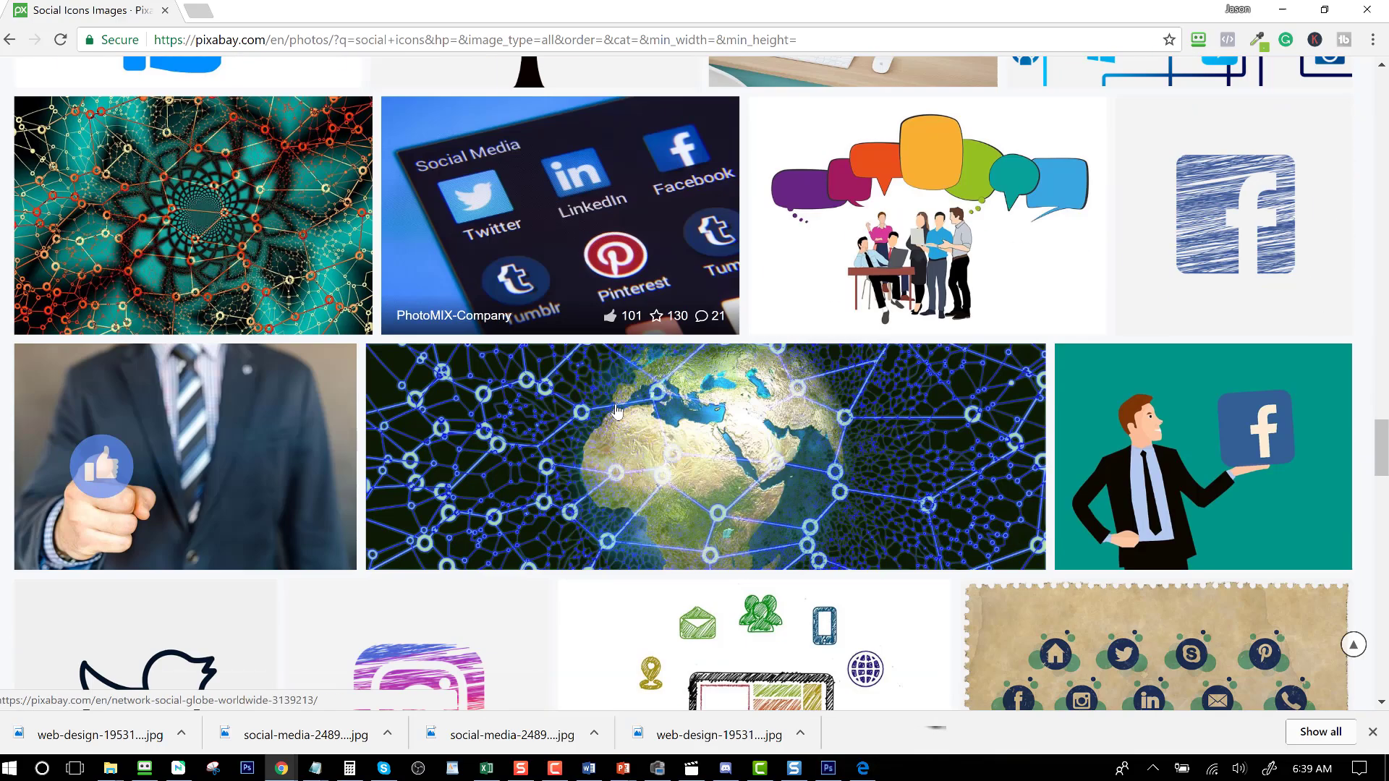
scroll(617, 411, "down", 9)
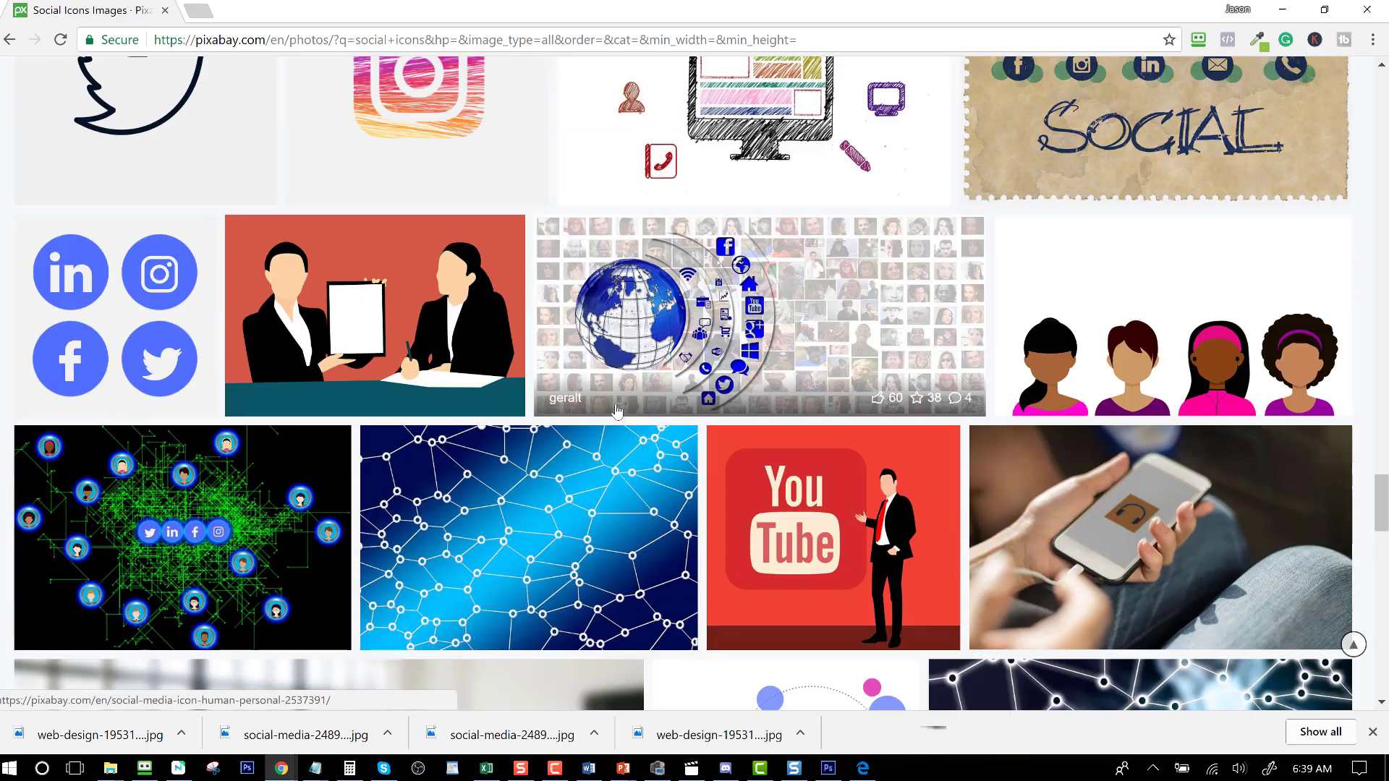
scroll(617, 411, "down", 16)
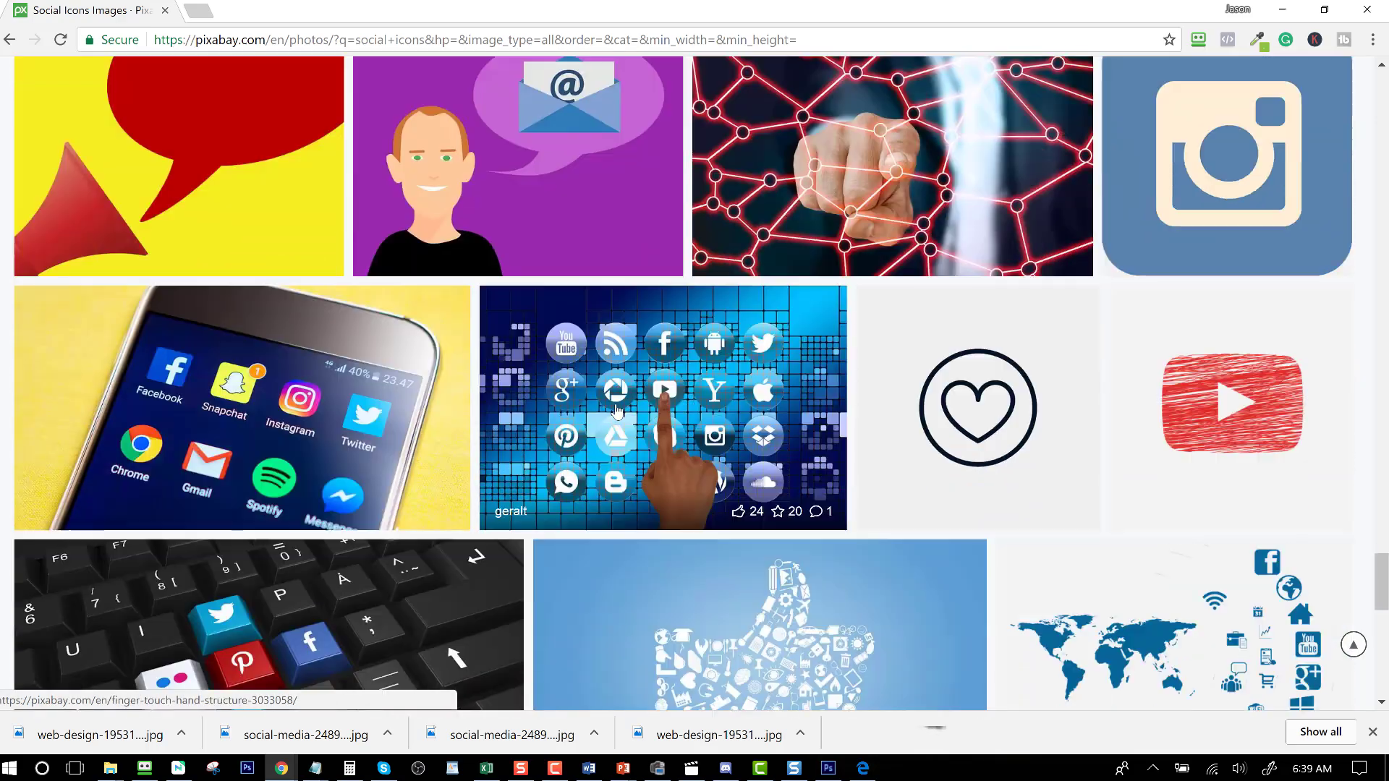
scroll(617, 411, "down", 8)
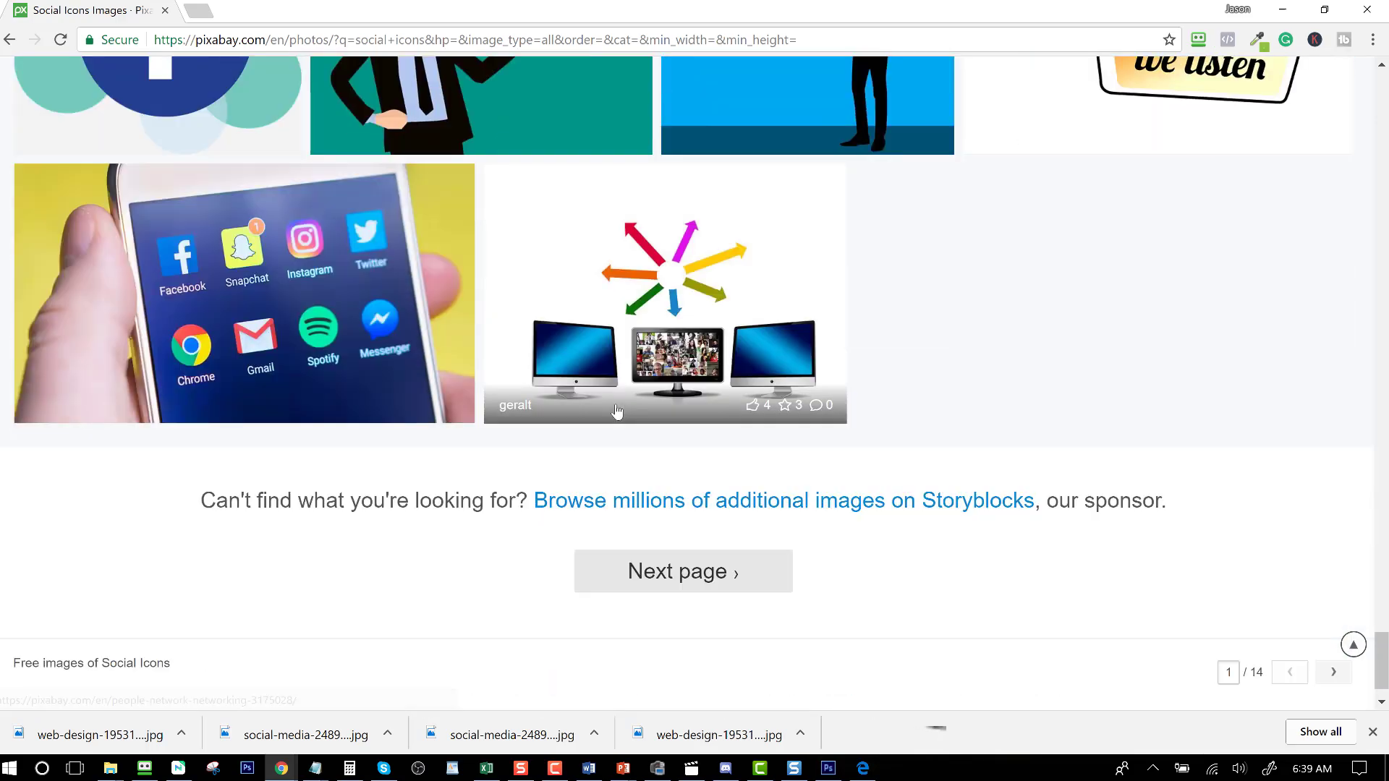
Step: Go to the second results page and open the image of a hand holding a globe of social media icons
left_click(688, 574)
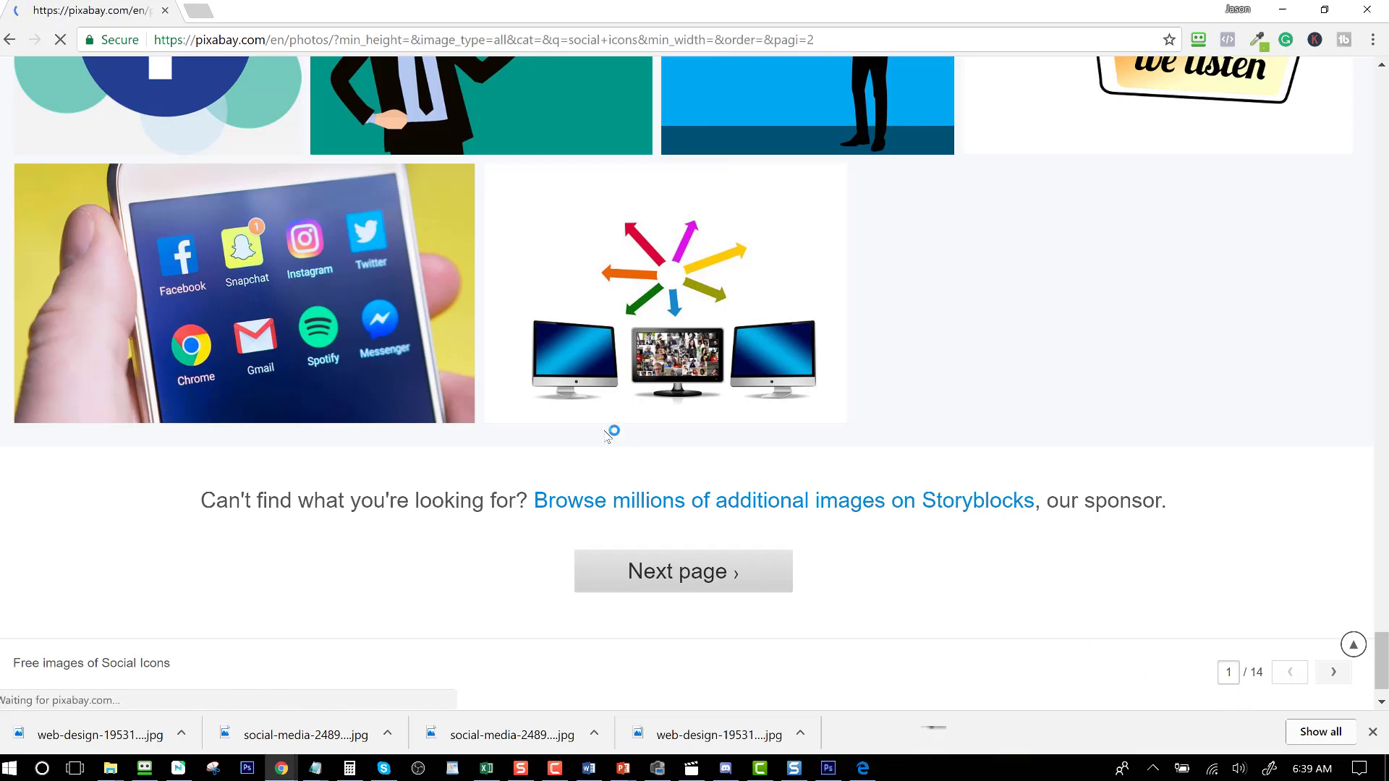
scroll(550, 396, "down", 6)
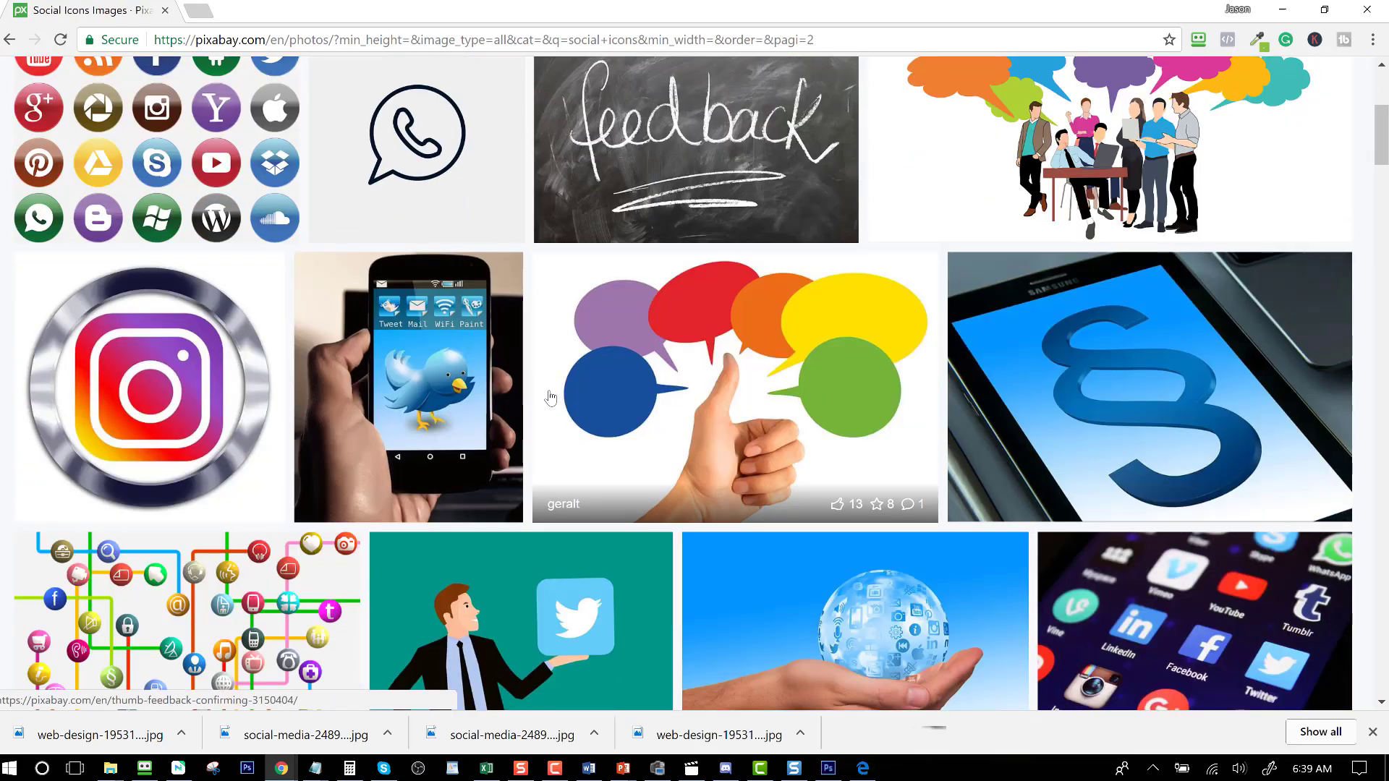
scroll(550, 396, "down", 1)
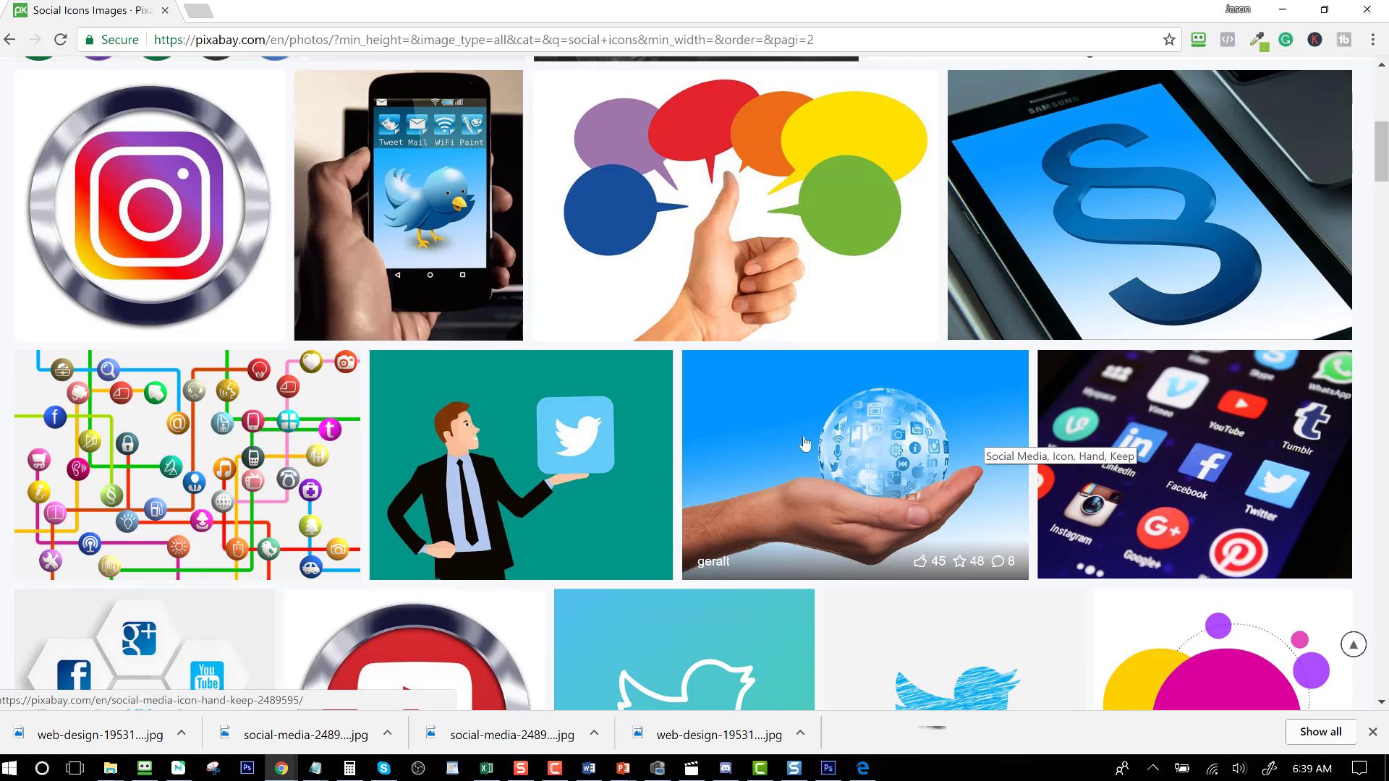
scroll(803, 442, "down", 1)
left_click(775, 333)
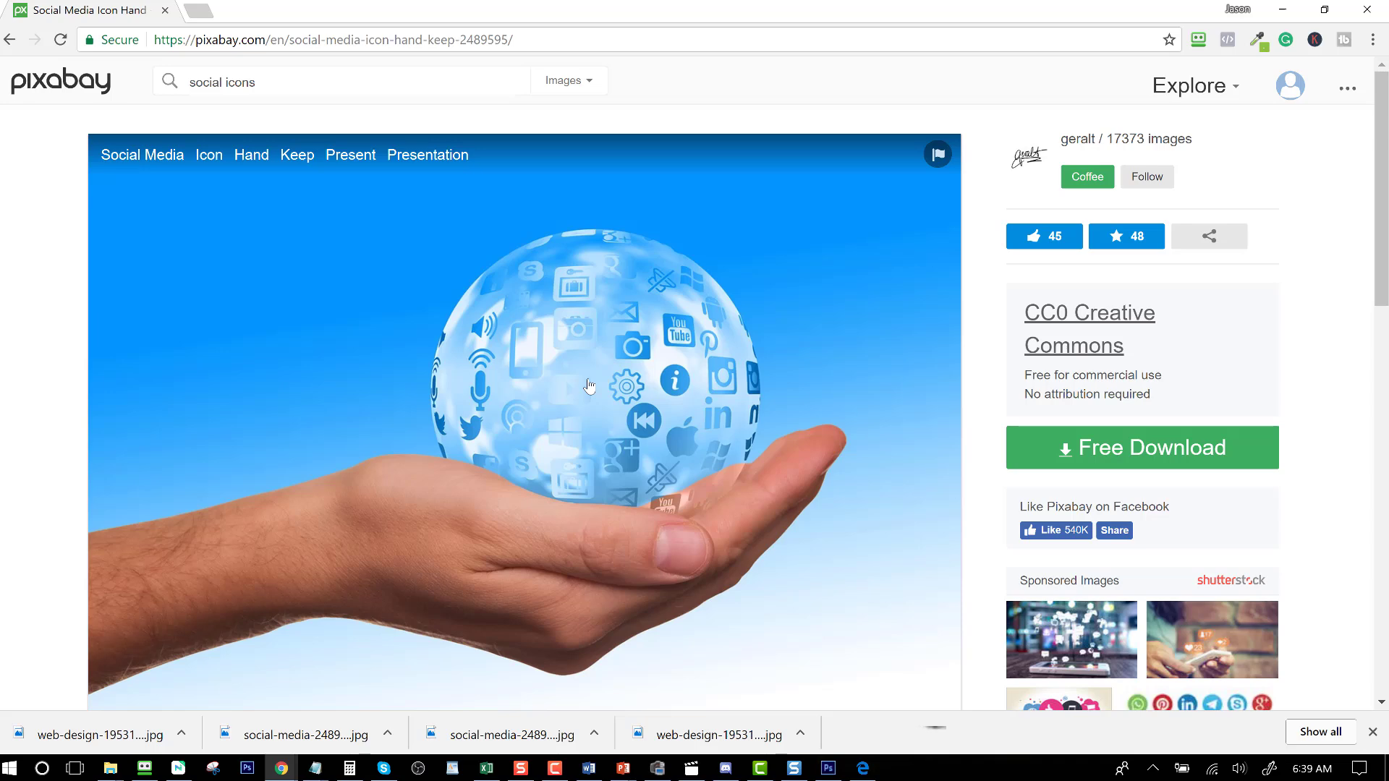
Step: Download the image as a 4200×2800 JPG and save it in the Sale Page Image folder as social-media-2489595 (2).jpg
left_click(1125, 457)
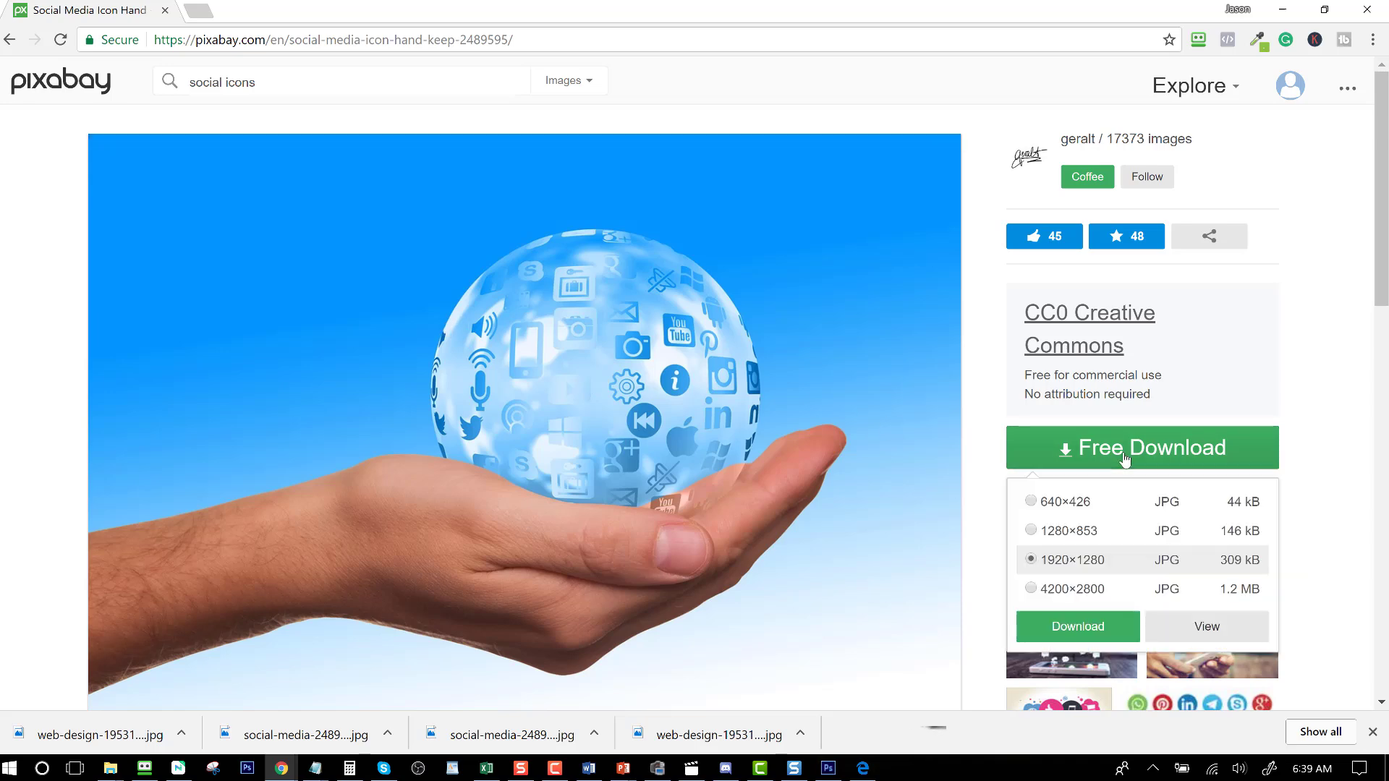
left_click(1076, 591)
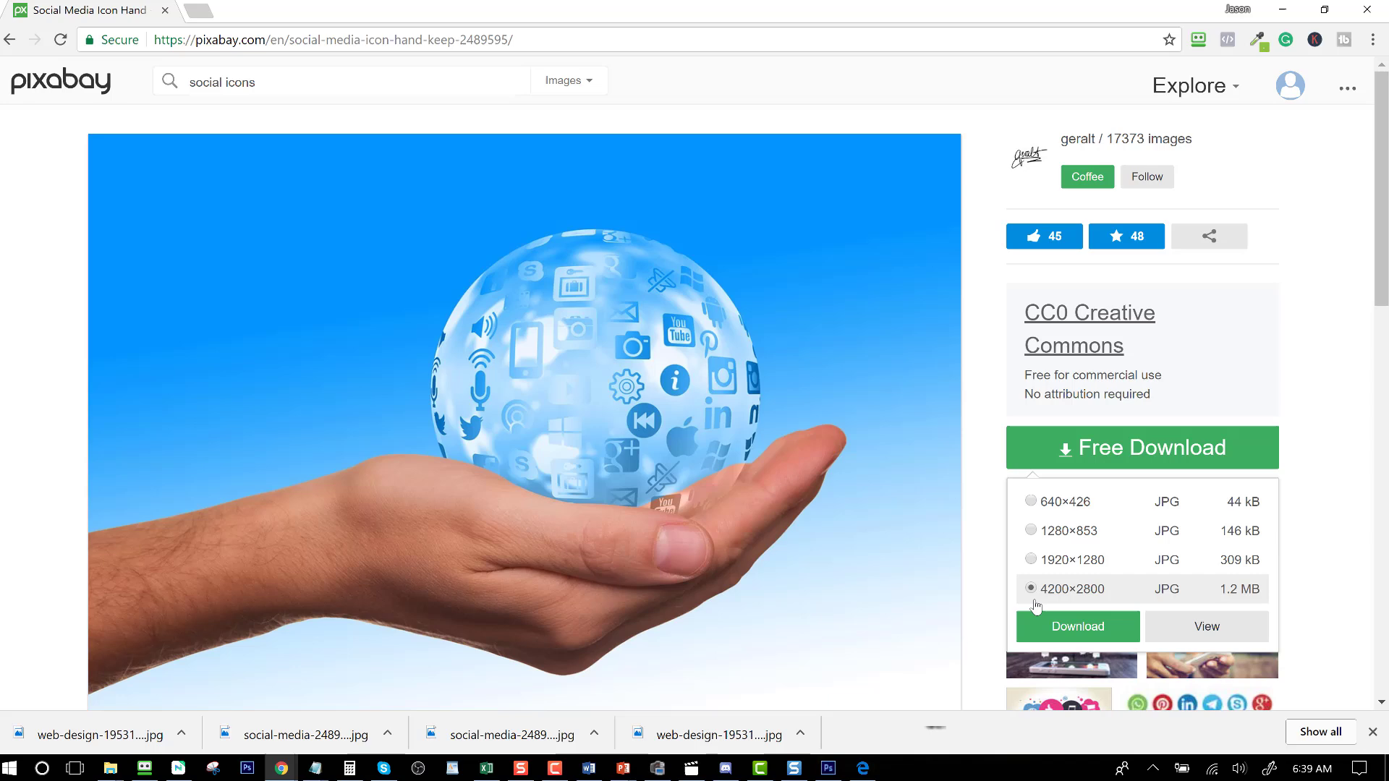
left_click(1078, 628)
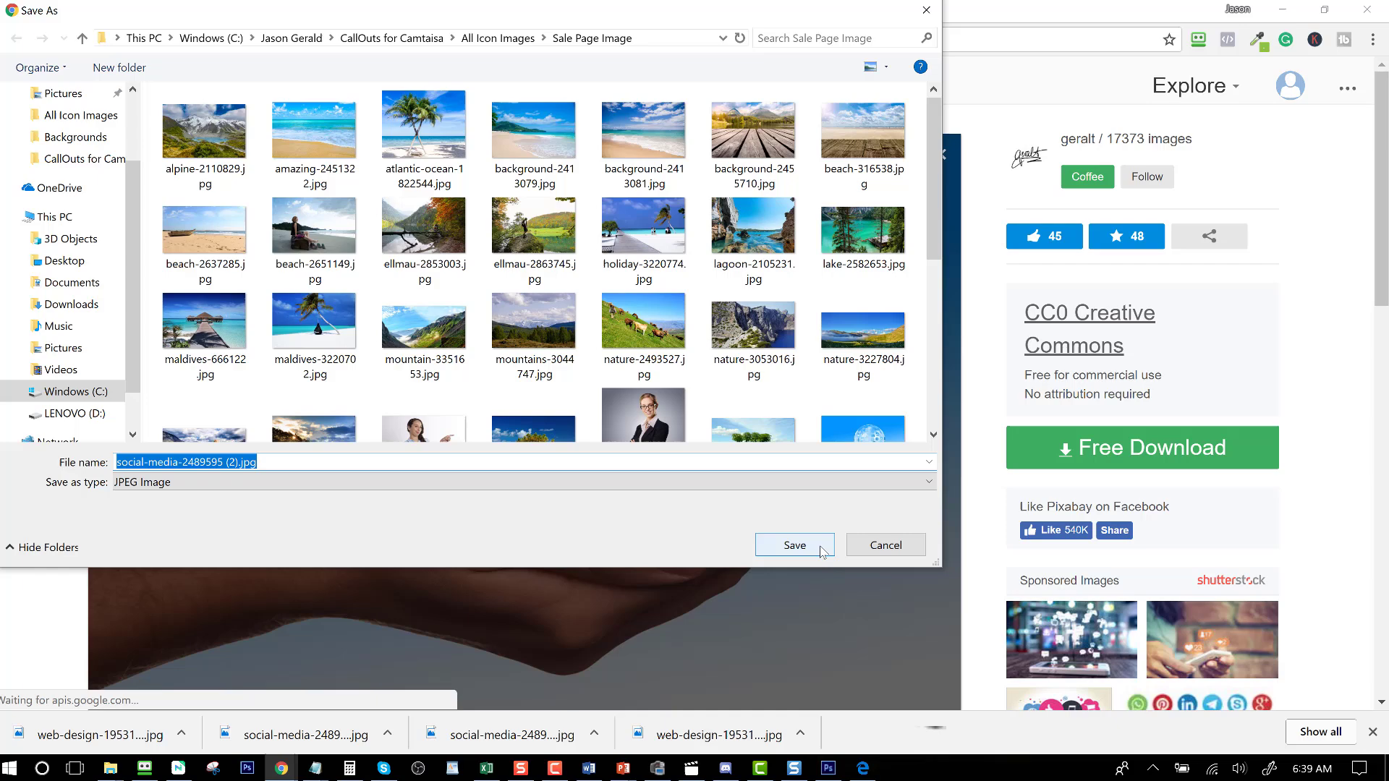
left_click(794, 546)
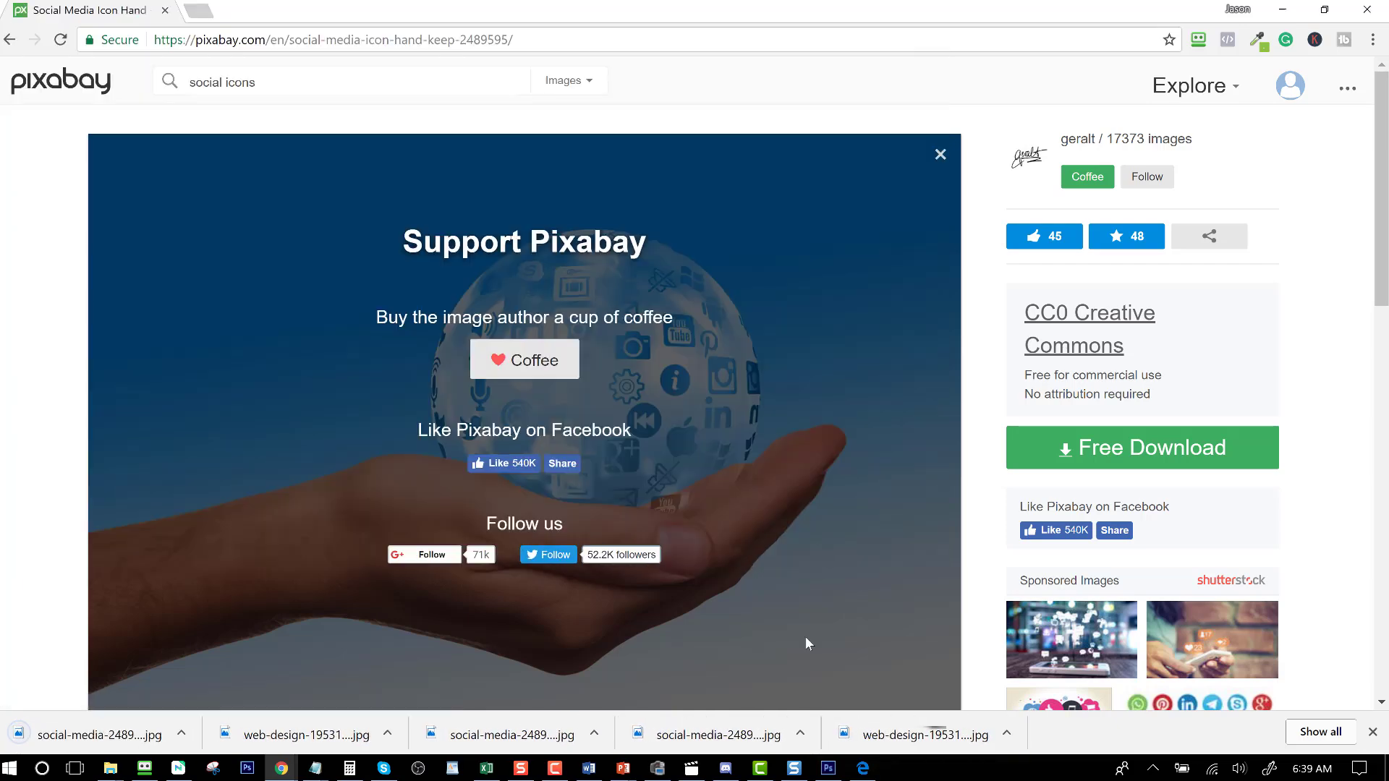
Step: Switch to Photoshop and open social-media-2489595.jpg from the Sale Page Image folder
left_click(828, 768)
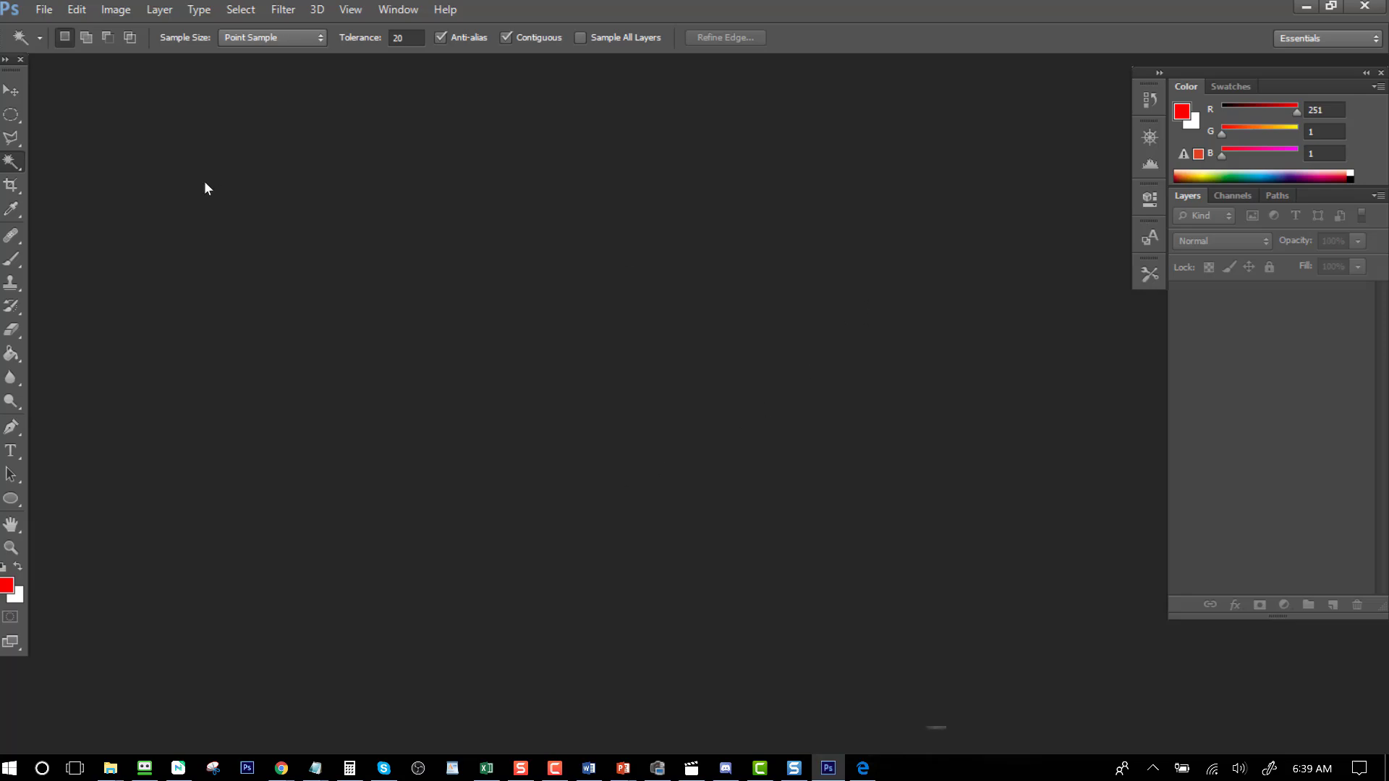
left_click(38, 9)
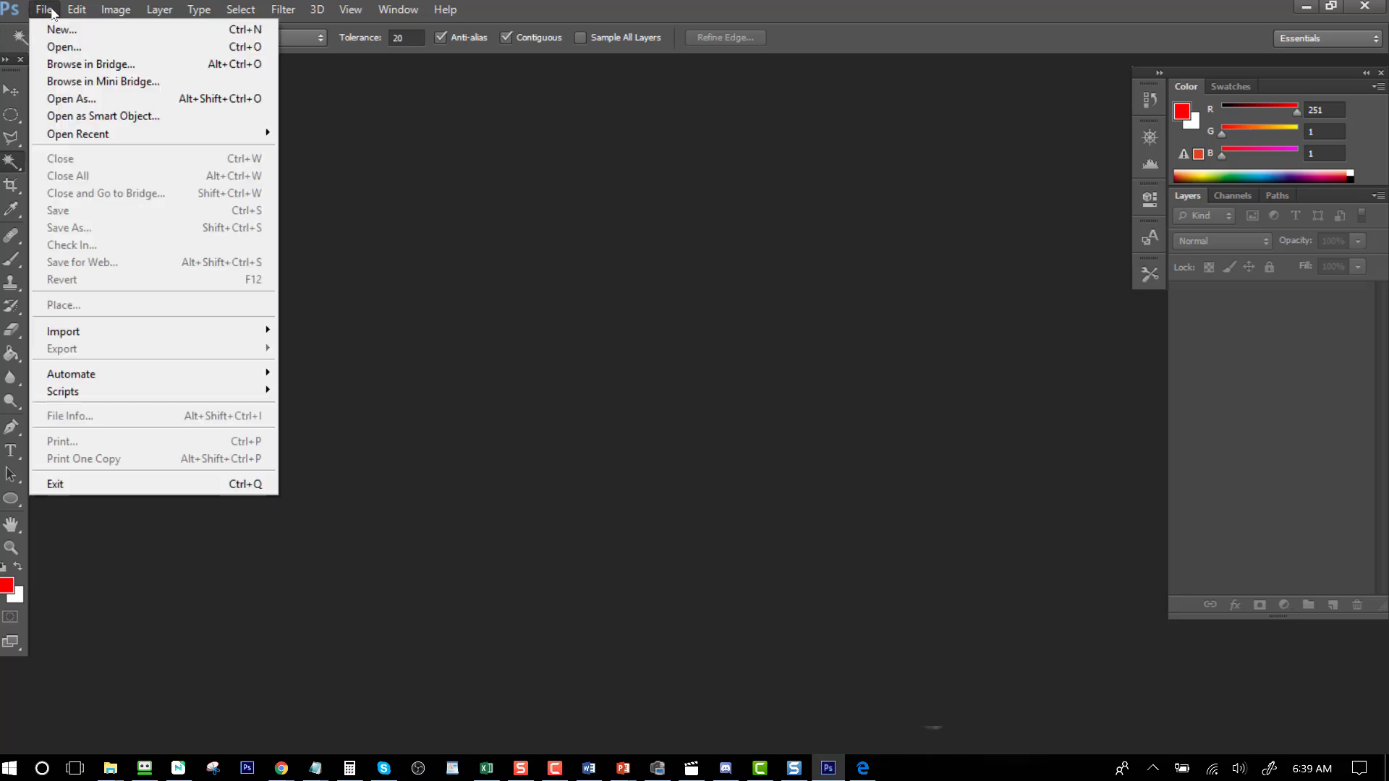
left_click(63, 46)
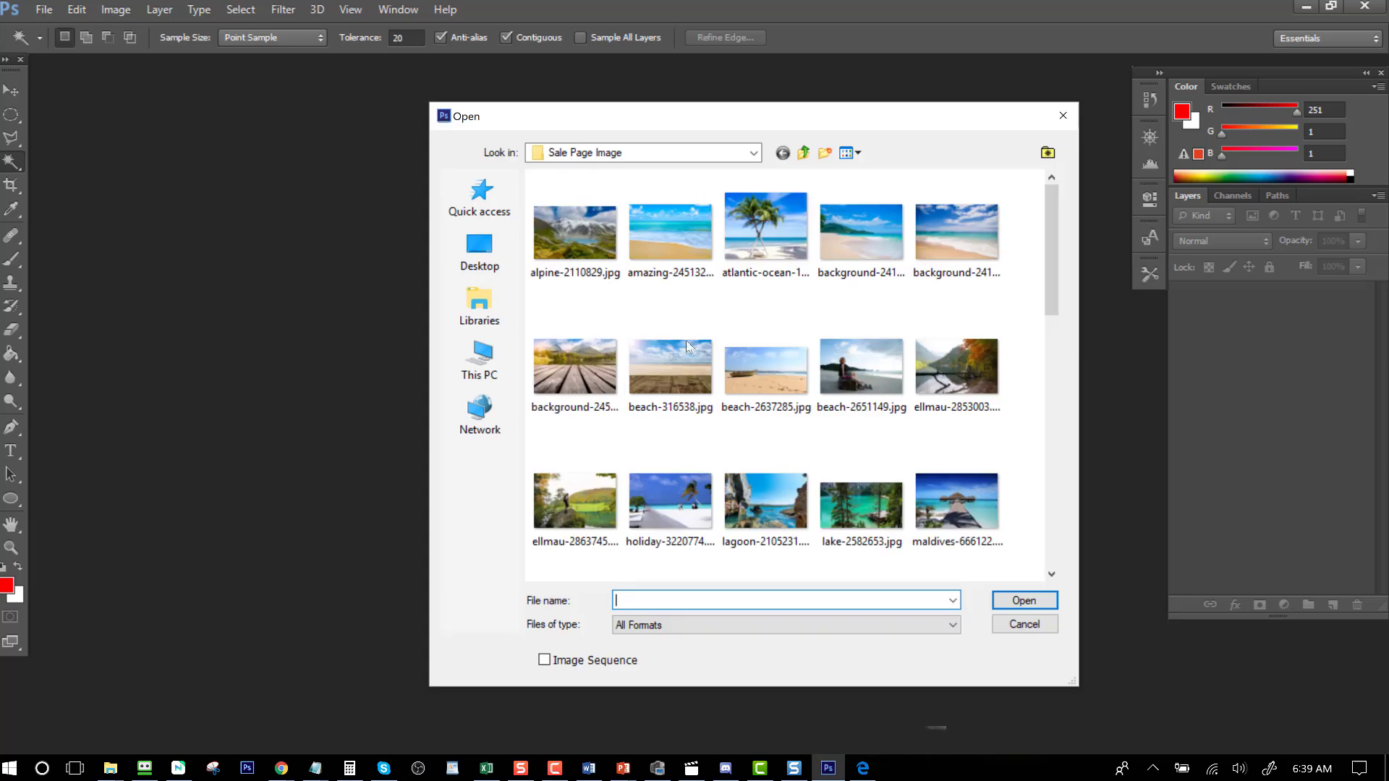
scroll(949, 434, "down", 6)
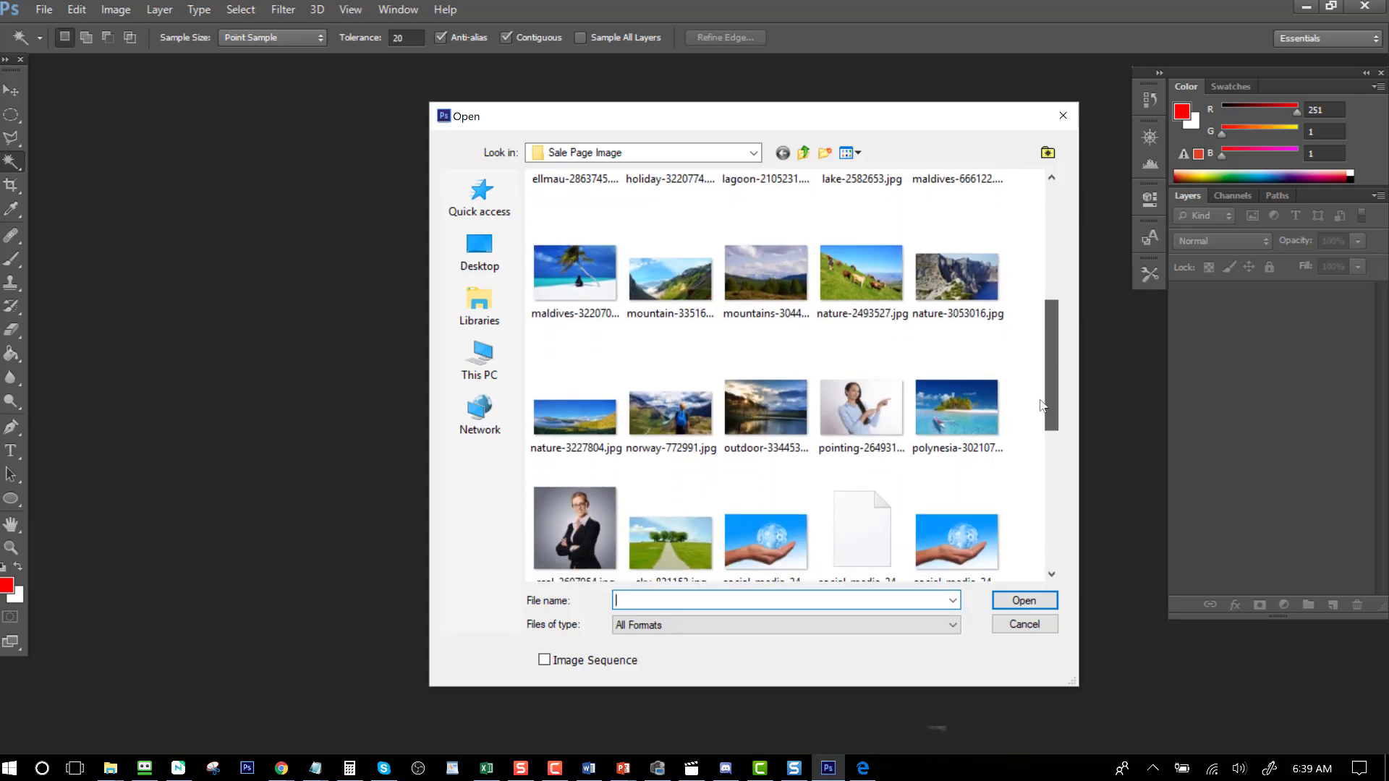
double_click(953, 428)
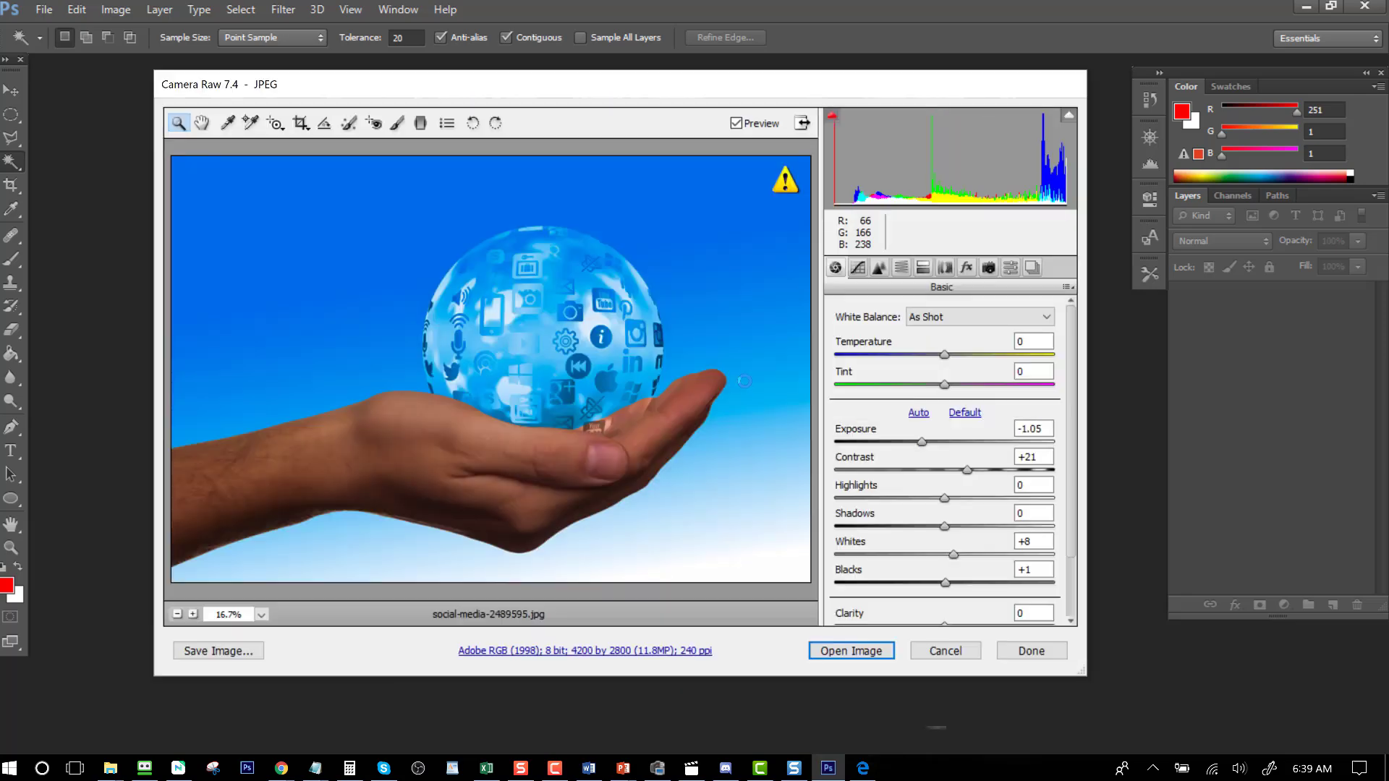
Step: Set the image's Exposure, Contrast, Whites and Blacks to 0 in Camera Raw
left_click(1020, 428)
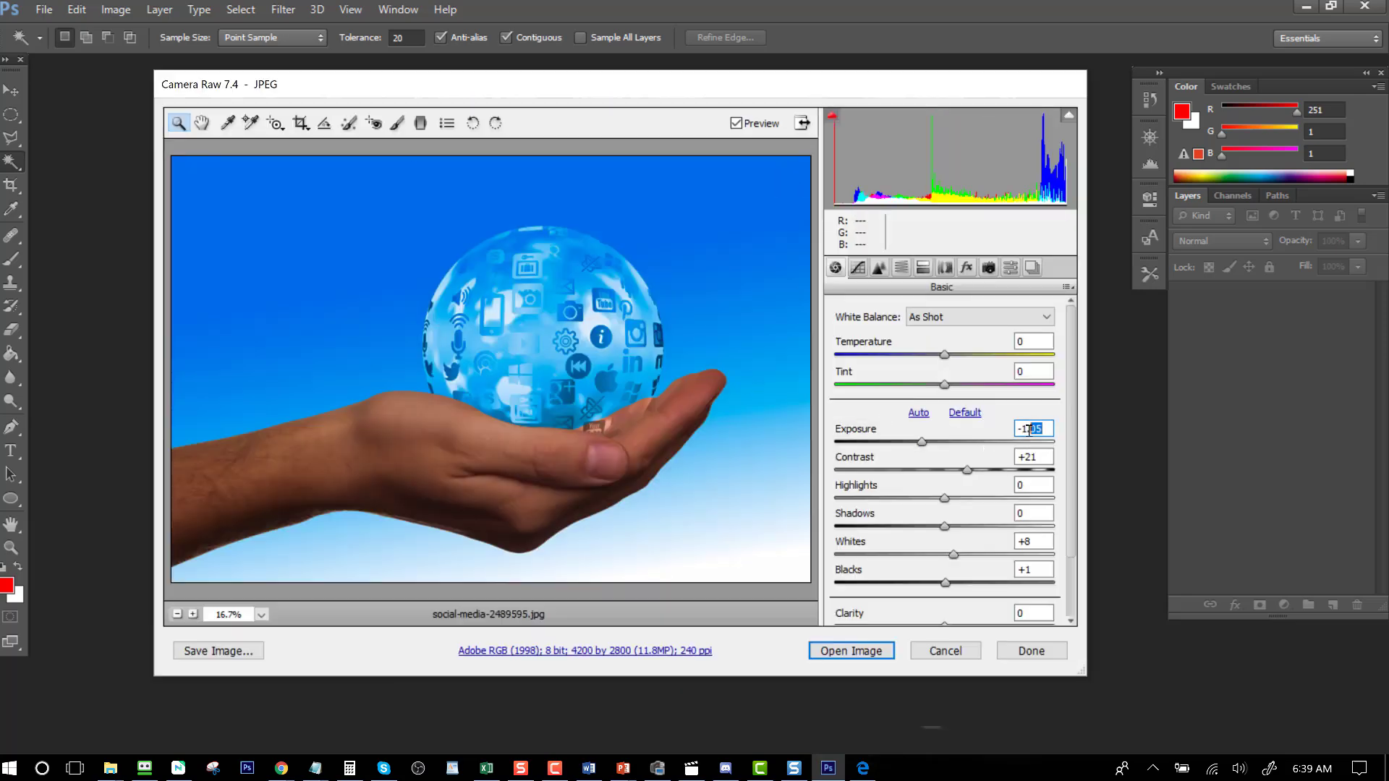
type("0")
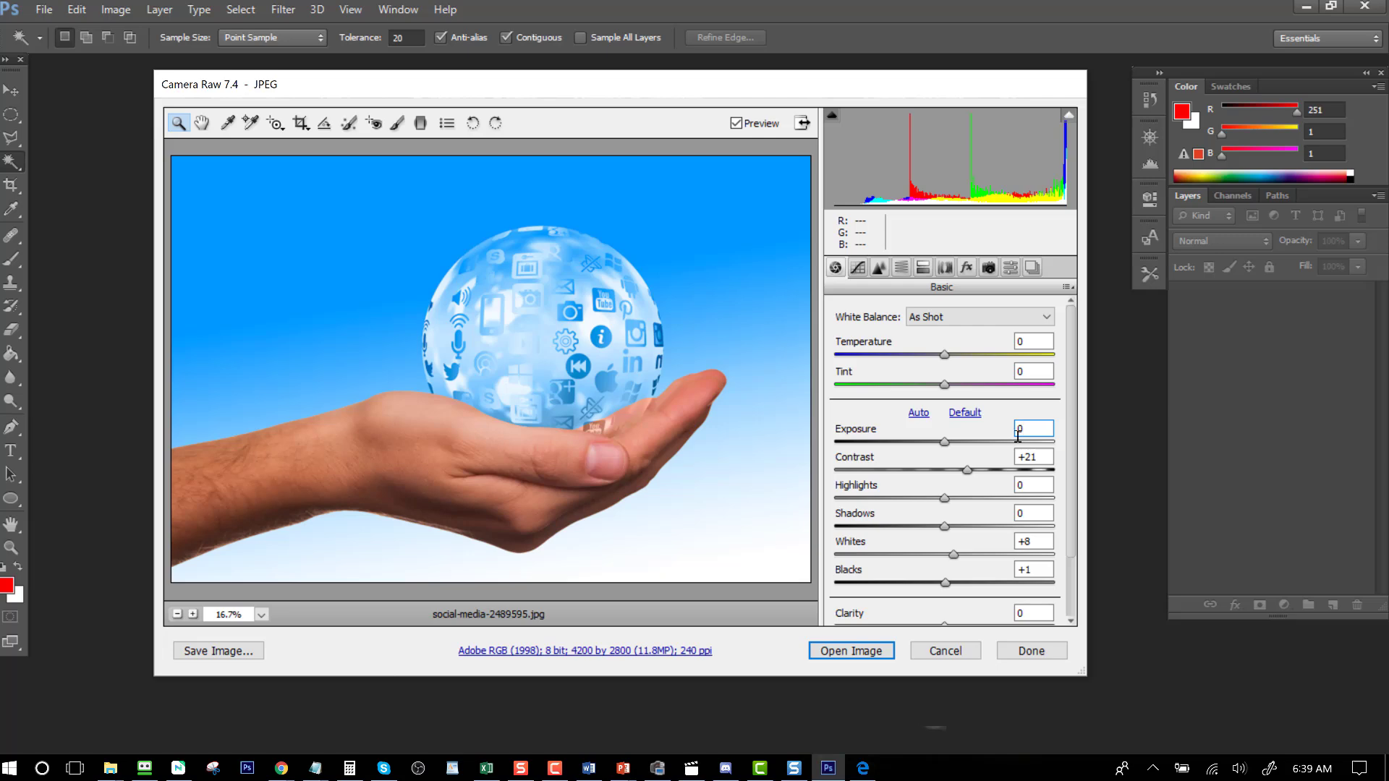
left_click(1030, 456)
type("0")
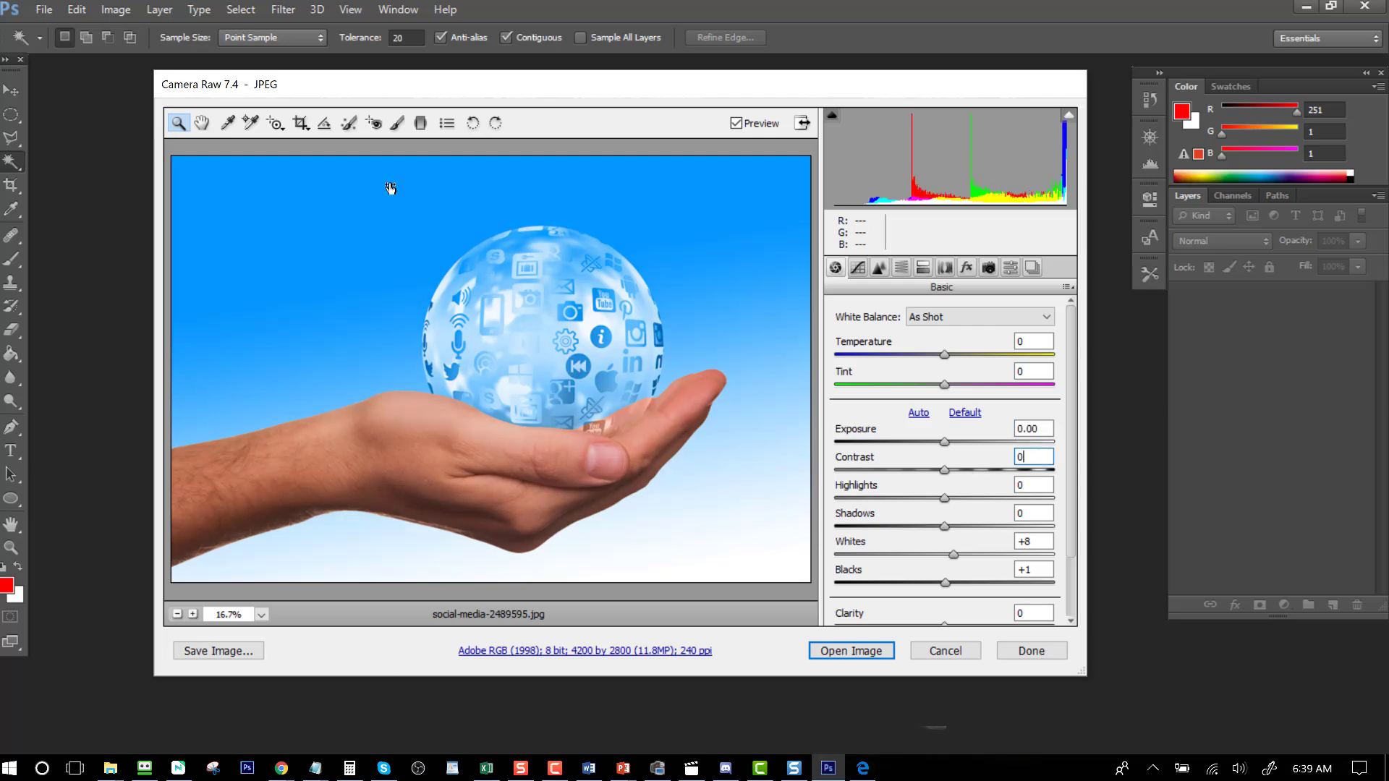
left_click(1027, 541)
type("0")
left_click(1028, 569)
type("0")
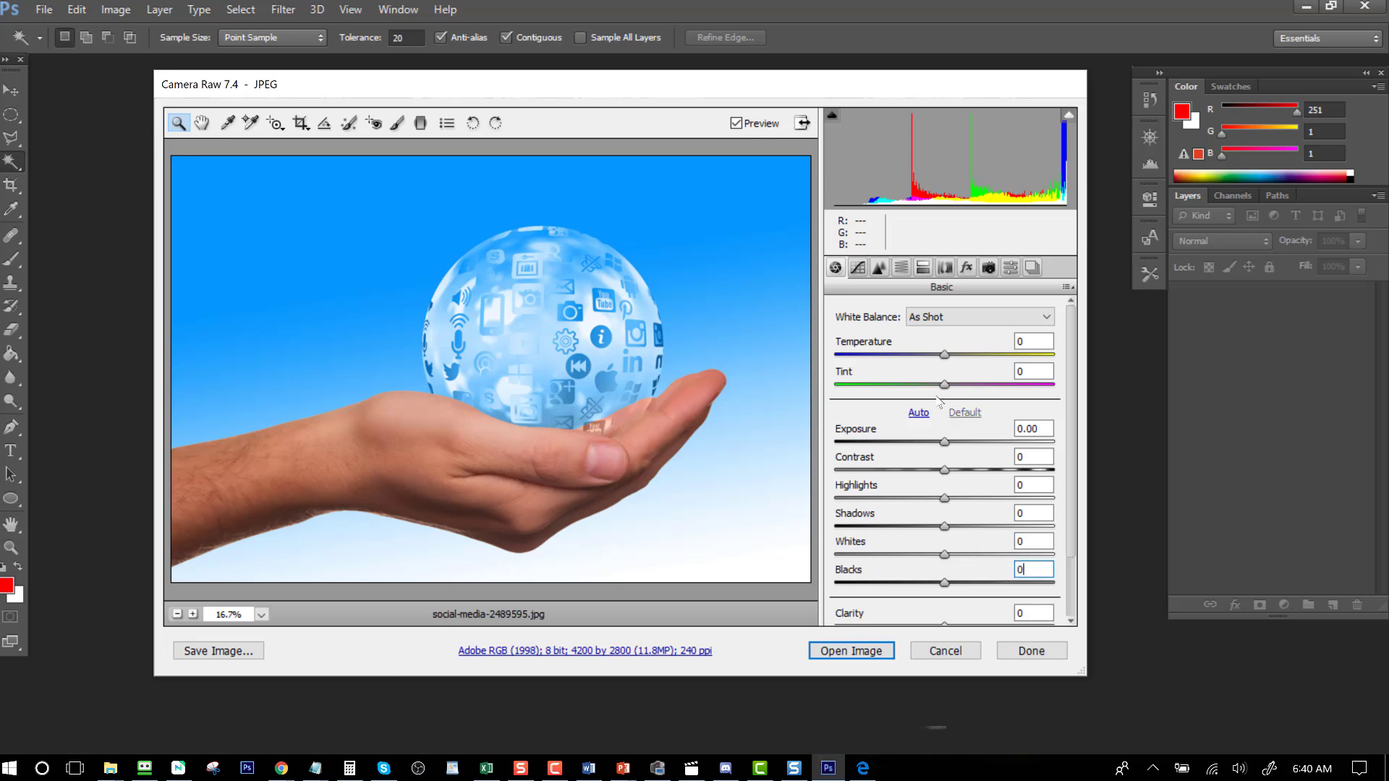
Step: Open the image from Camera Raw, discarding its embedded color profile
scroll(1026, 543, "down", 2)
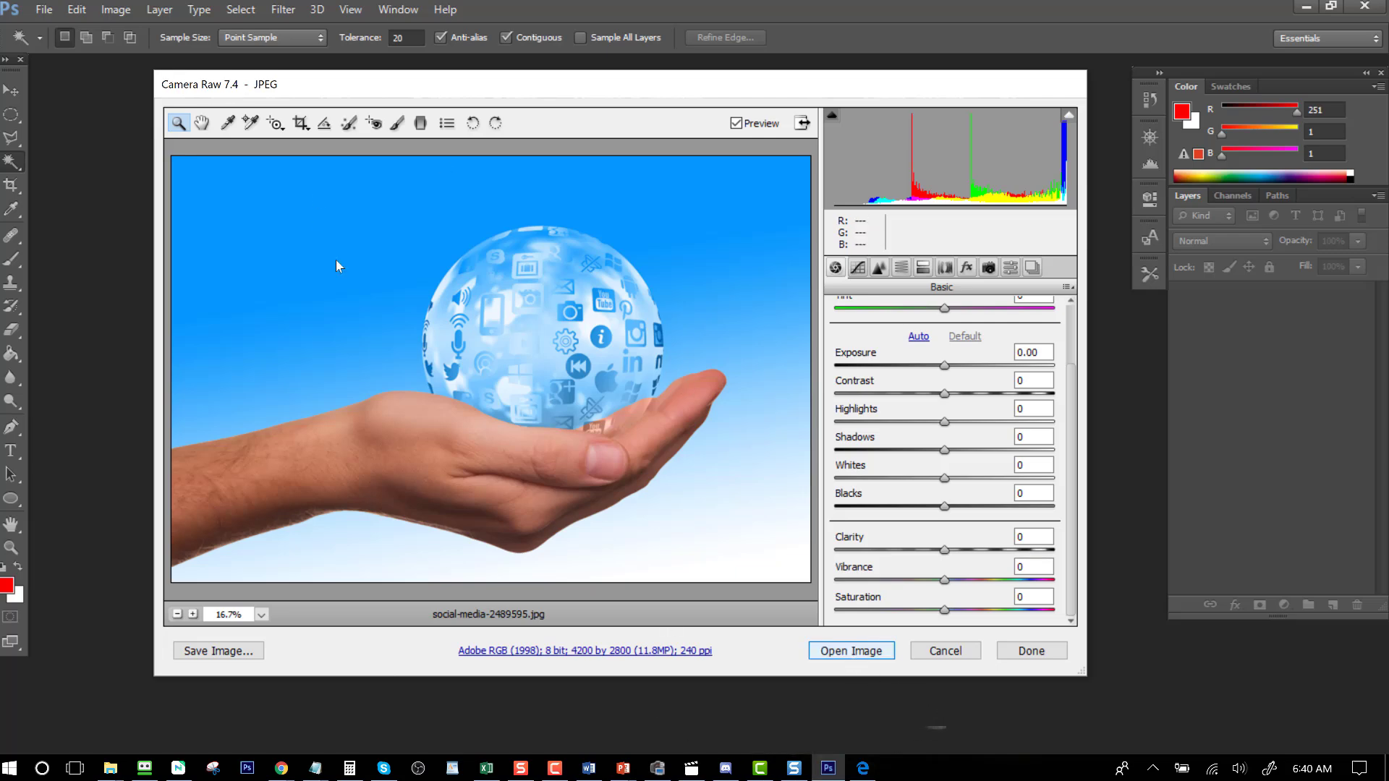
left_click(850, 650)
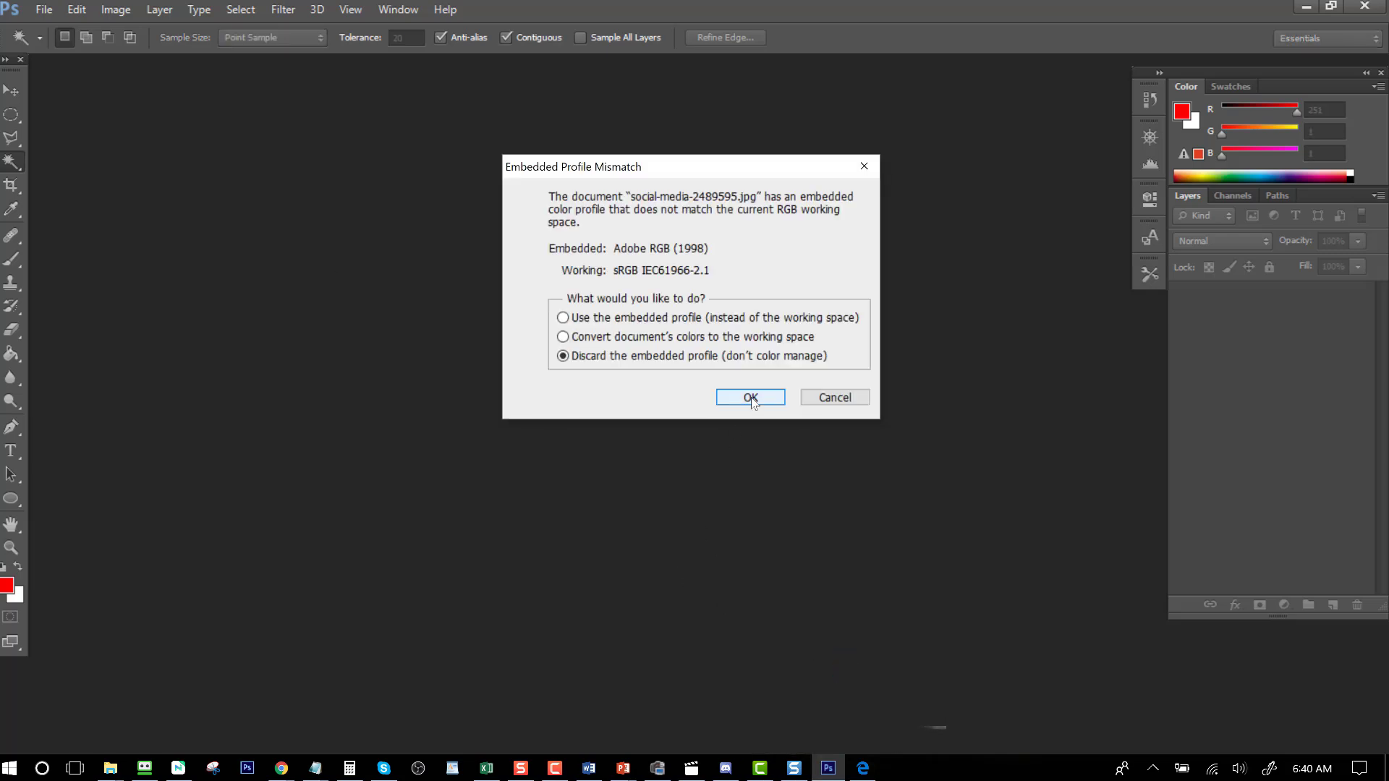
left_click(748, 397)
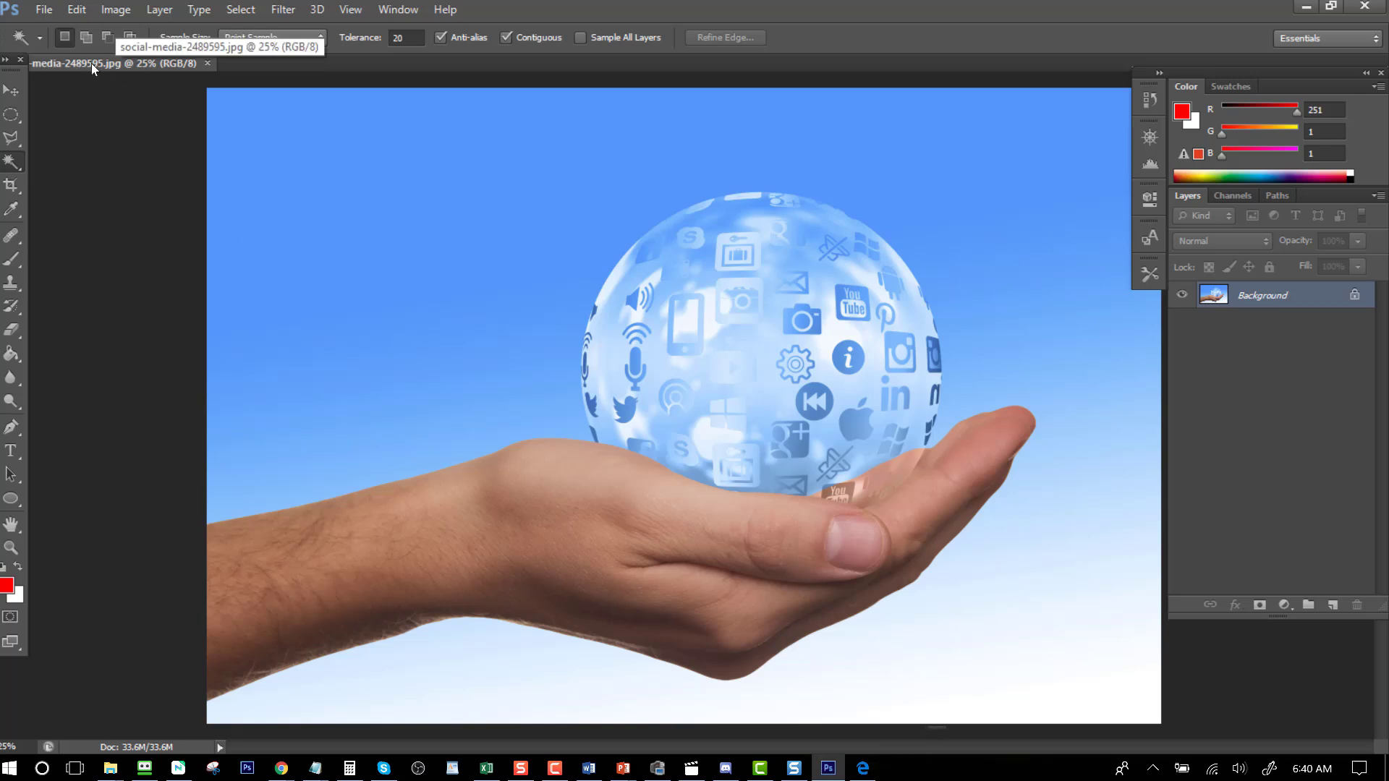
Step: Undock the image into a floating window and zoom out to 16.7% so the whole picture fits
left_click_drag(85, 67, 214, 110)
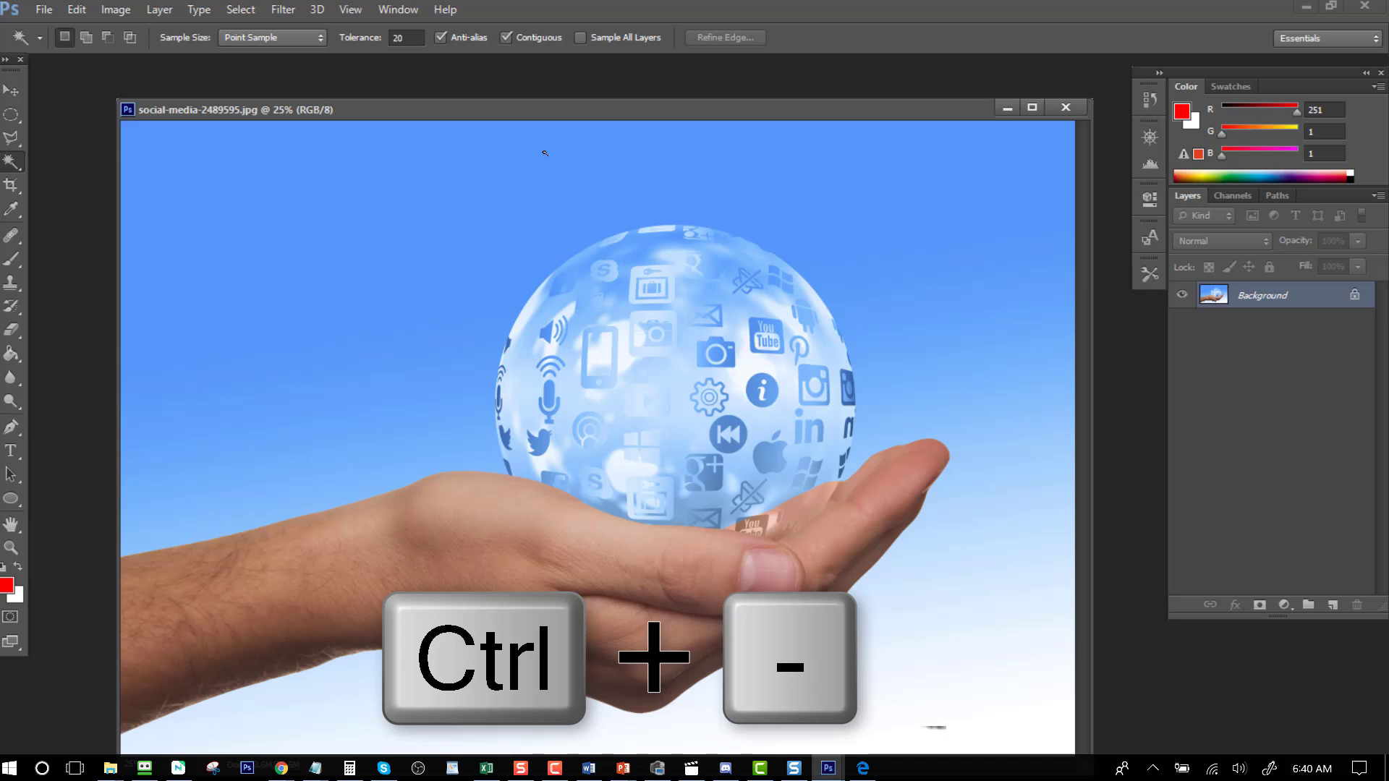
key("ctrl+minus")
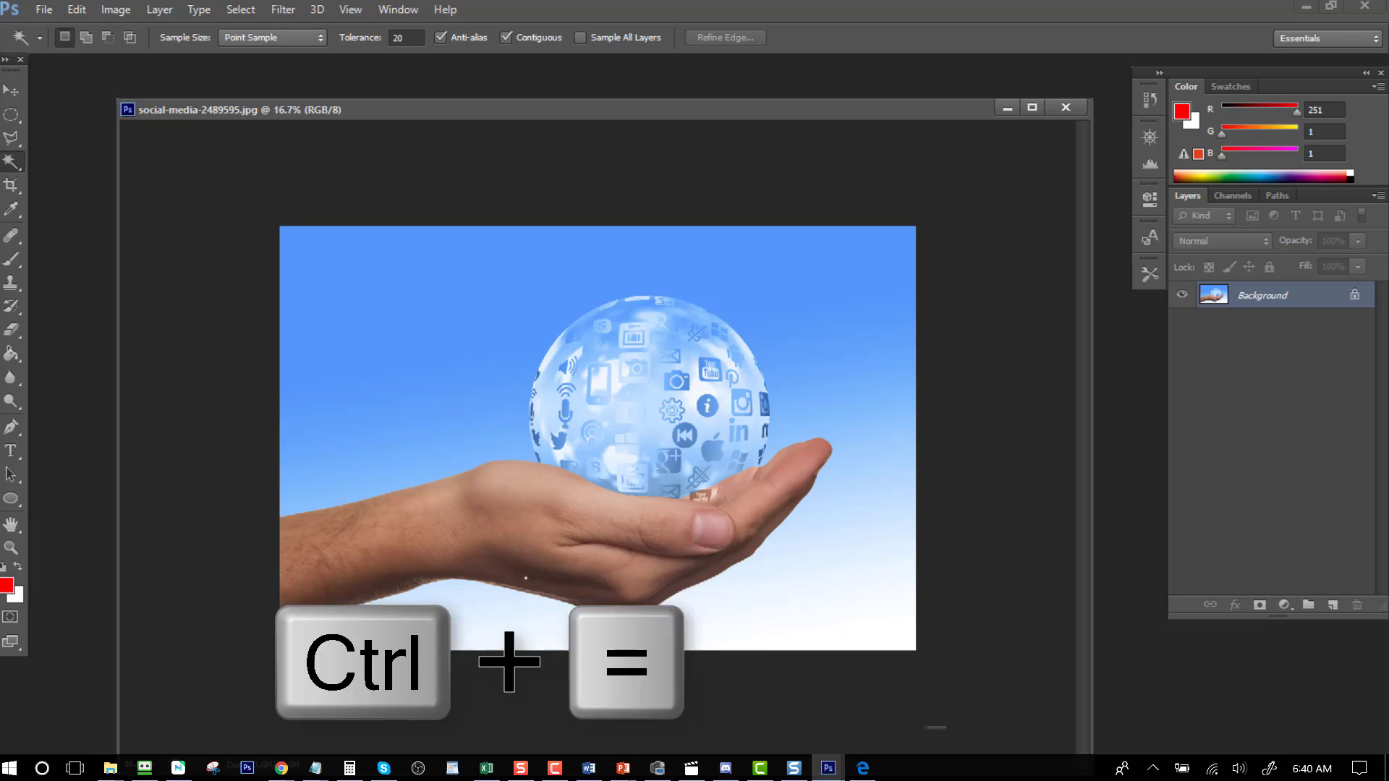
key("ctrl+equal")
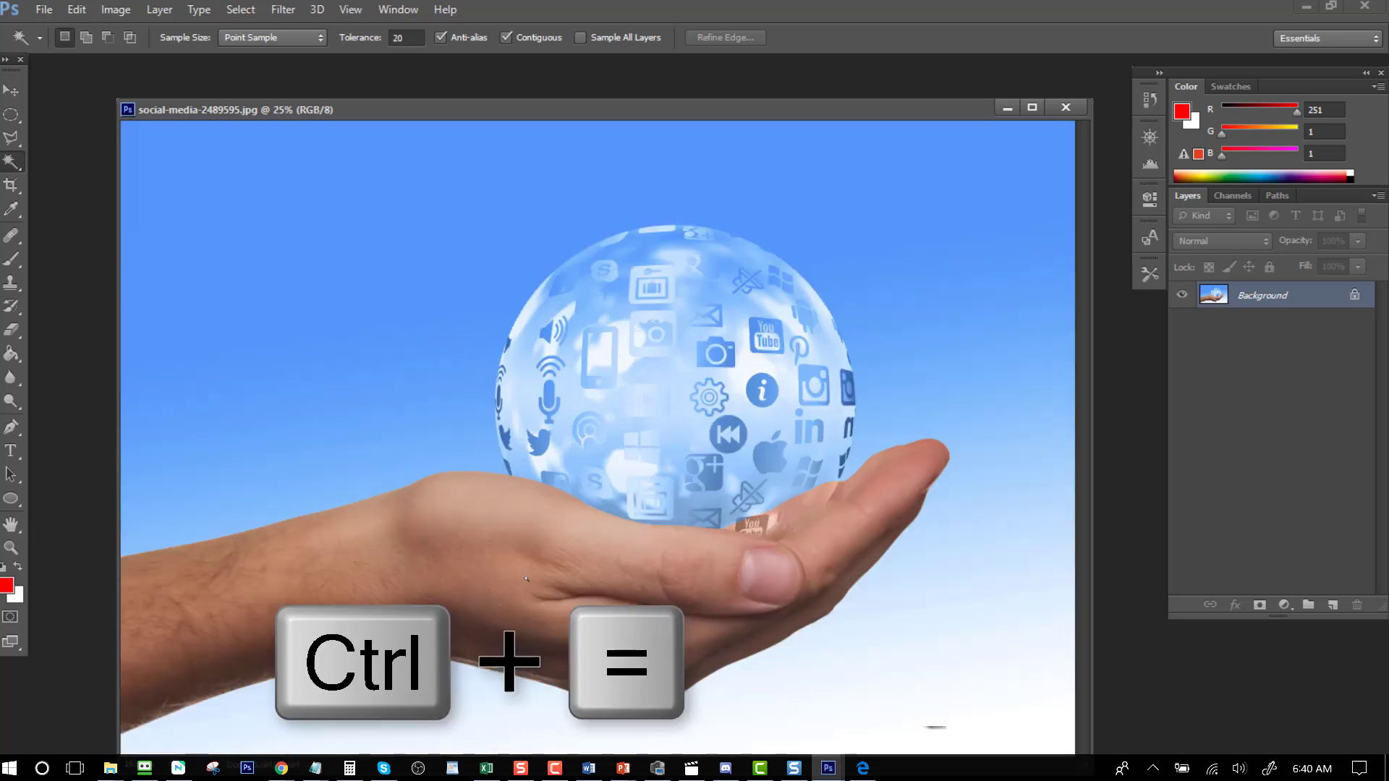
key("ctrl+minus")
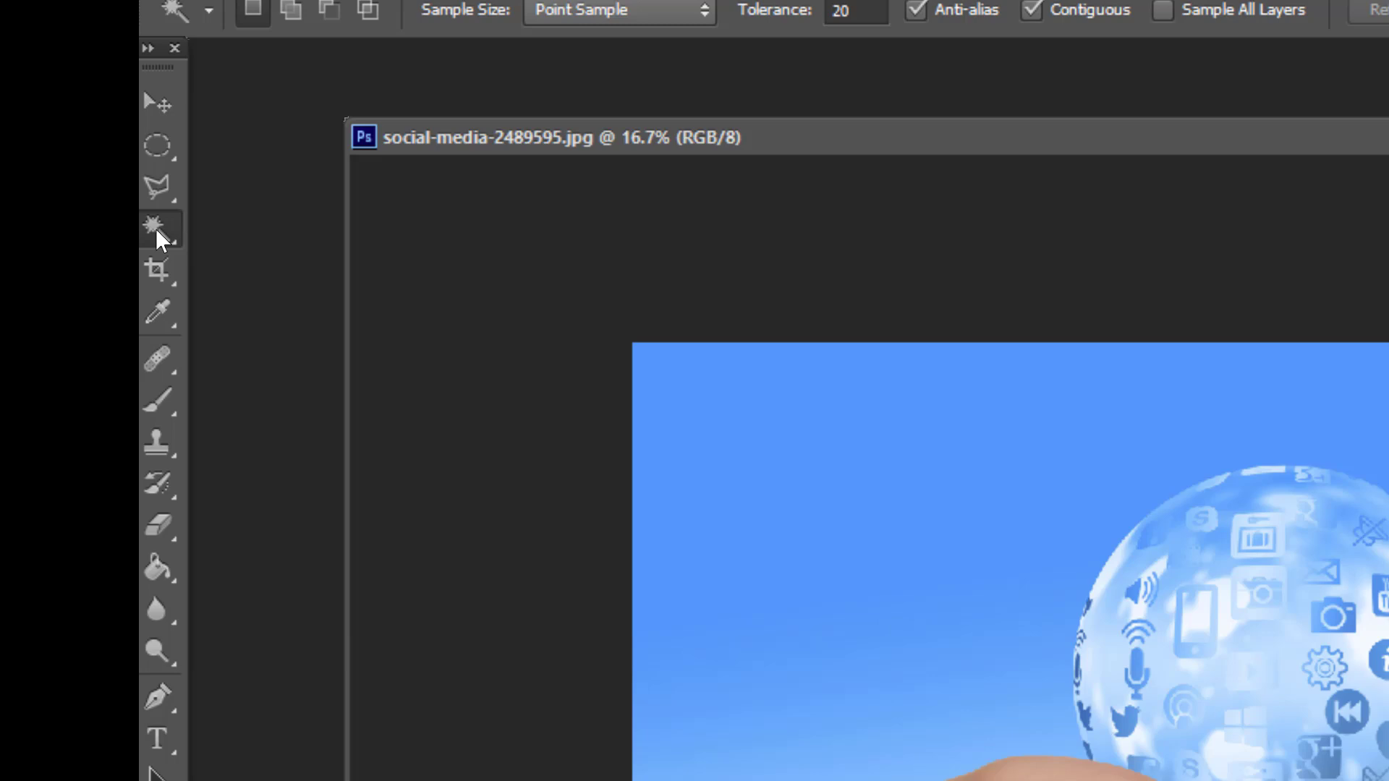
Step: Select the blue sky background using the Magic Wand Tool with a tolerance of 100
right_click(142, 227)
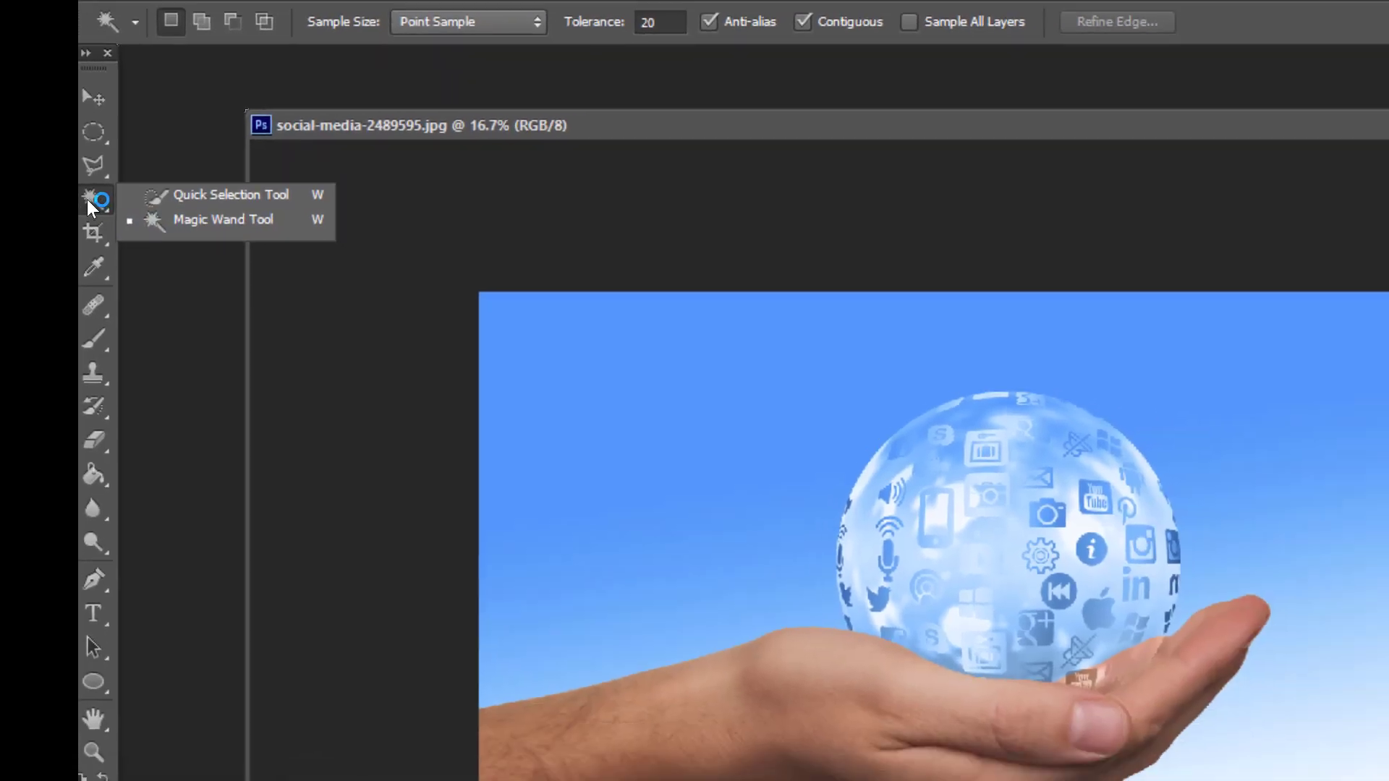
left_click(250, 254)
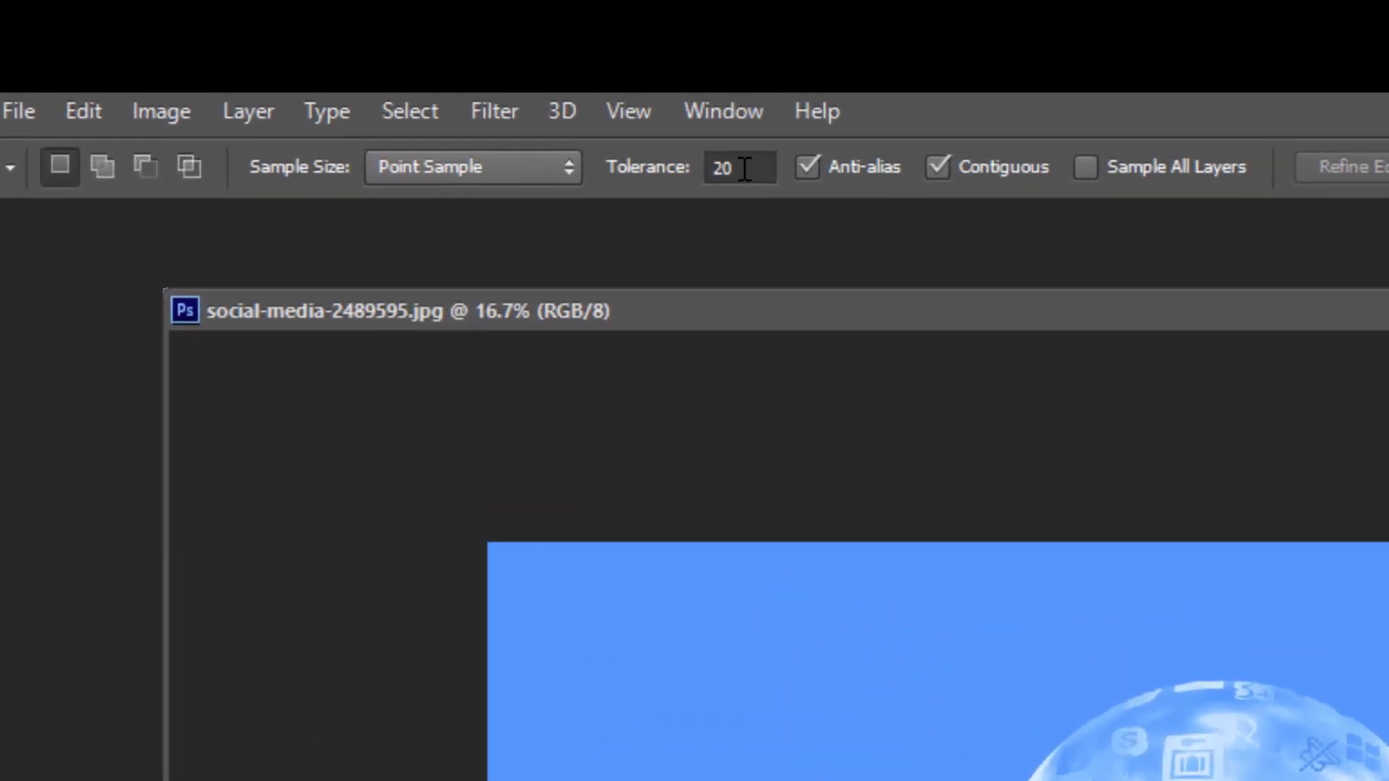
left_click(387, 37)
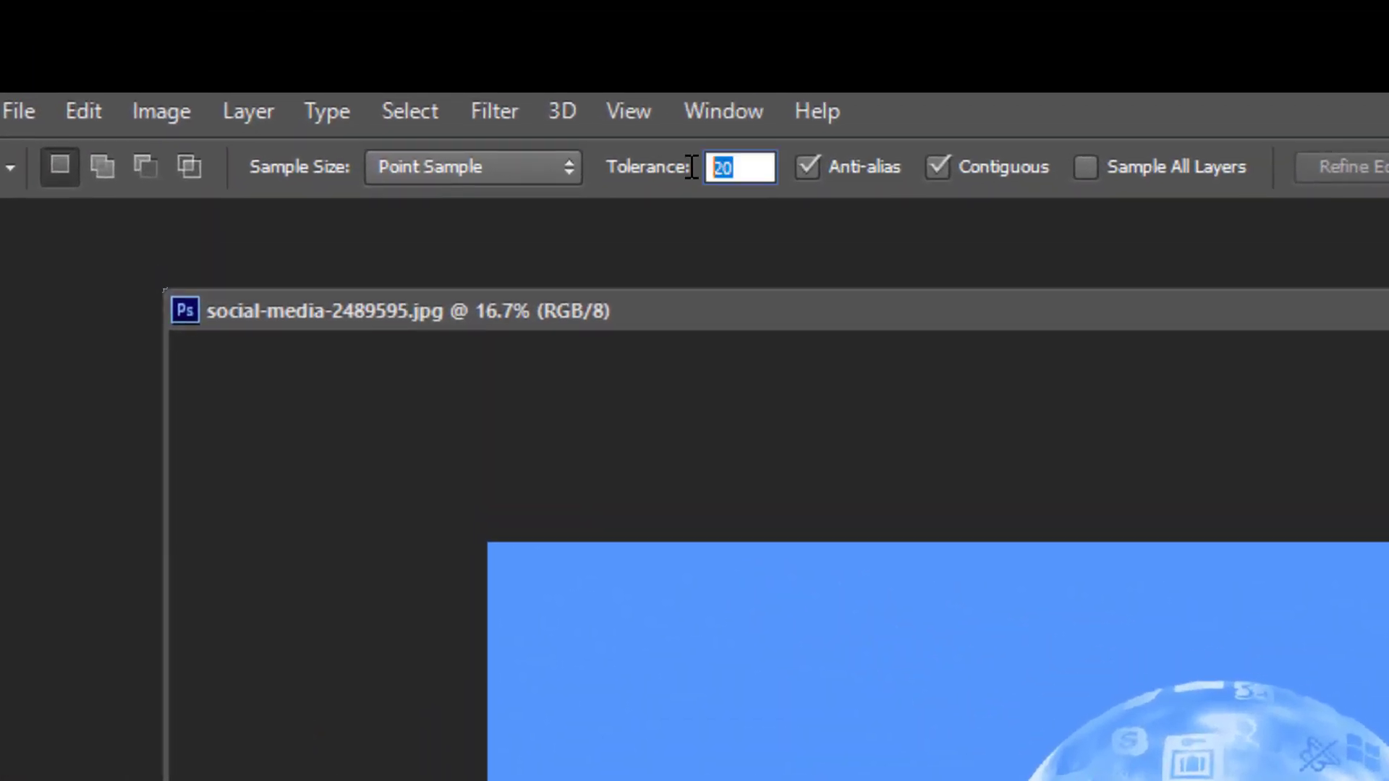
type("100")
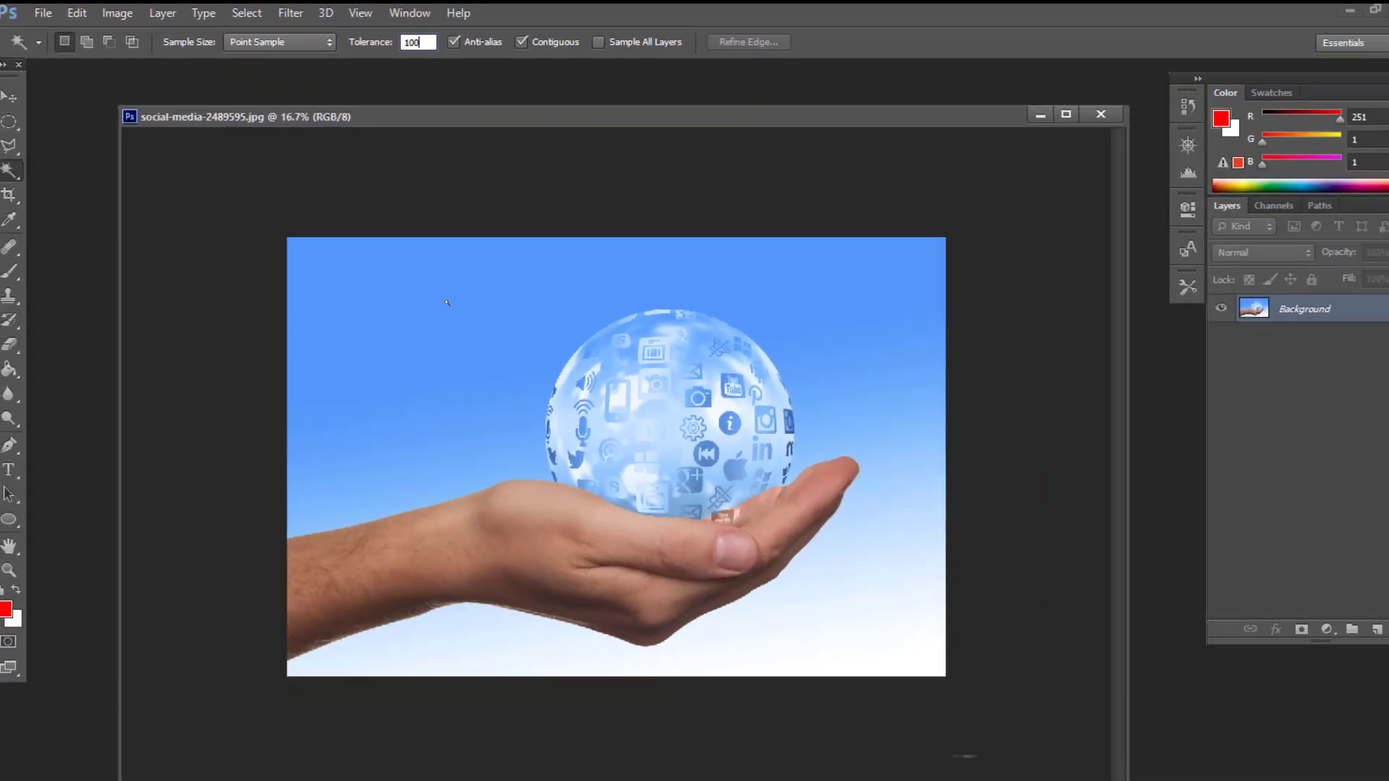
left_click(800, 691)
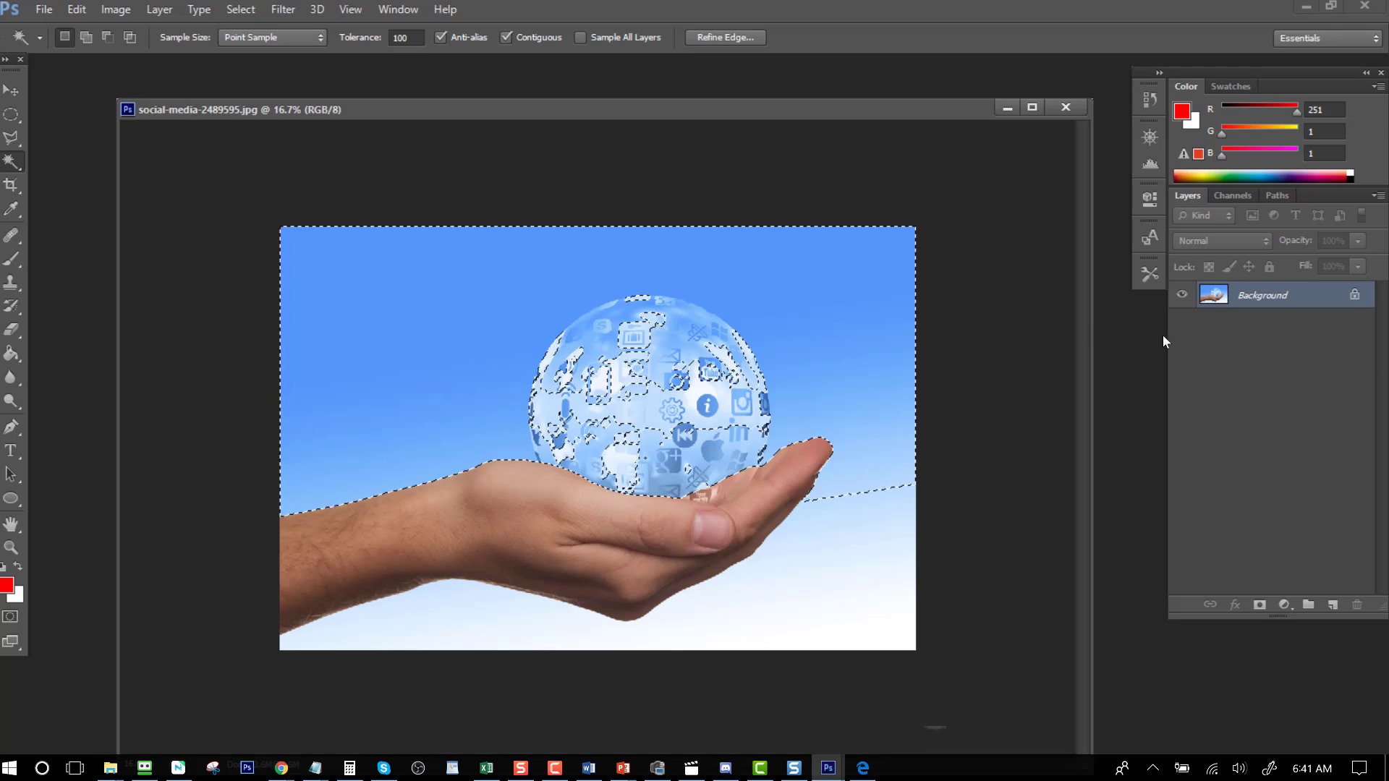
Step: Convert the Background into a regular layer and duplicate it, hiding the original
double_click(1282, 295)
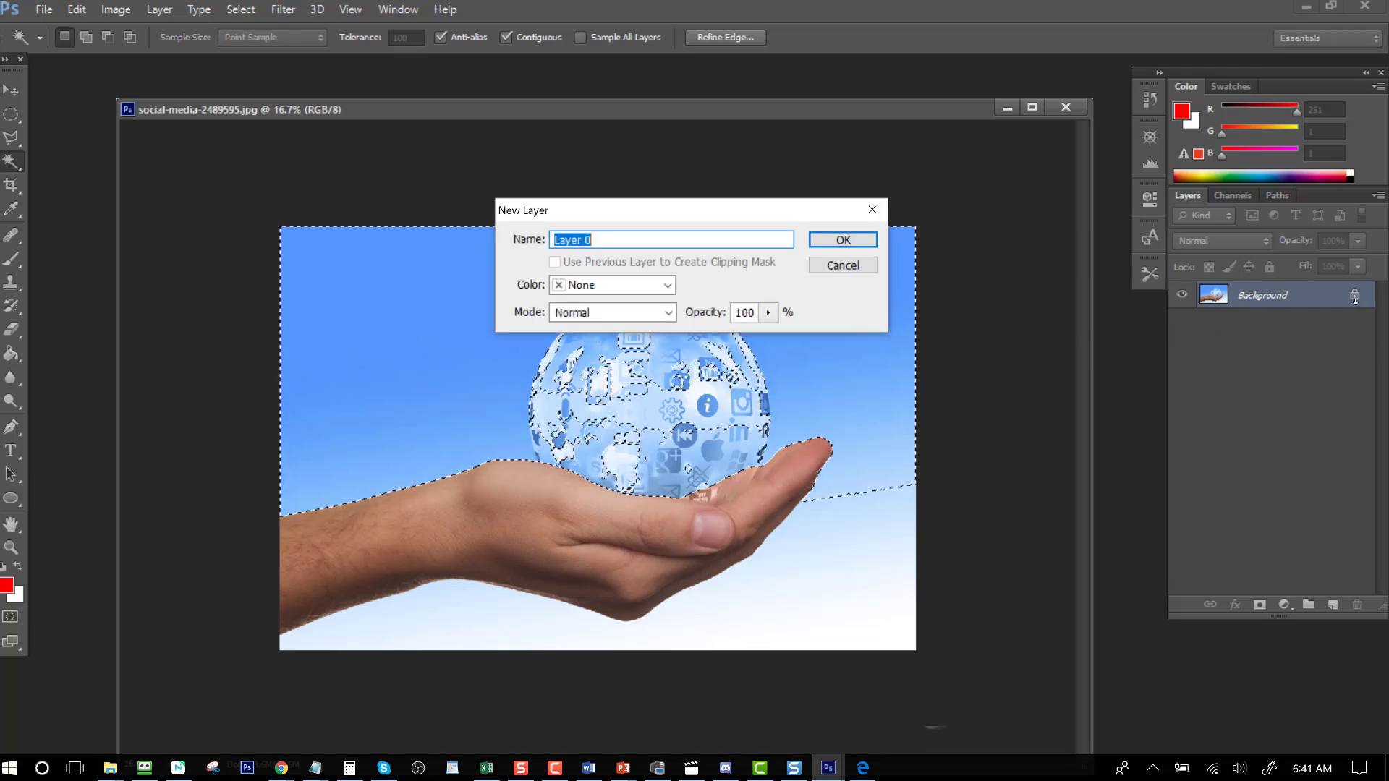
left_click(841, 240)
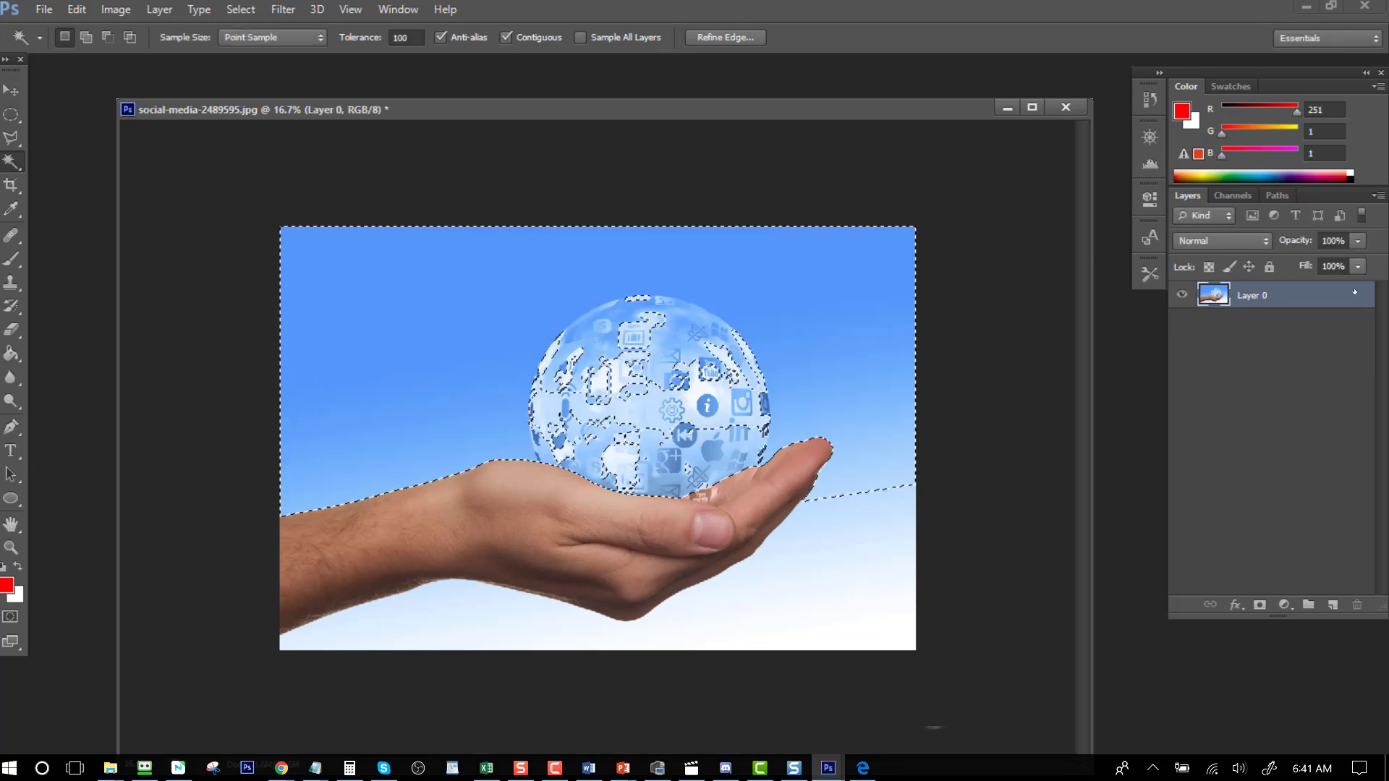
right_click(1285, 295)
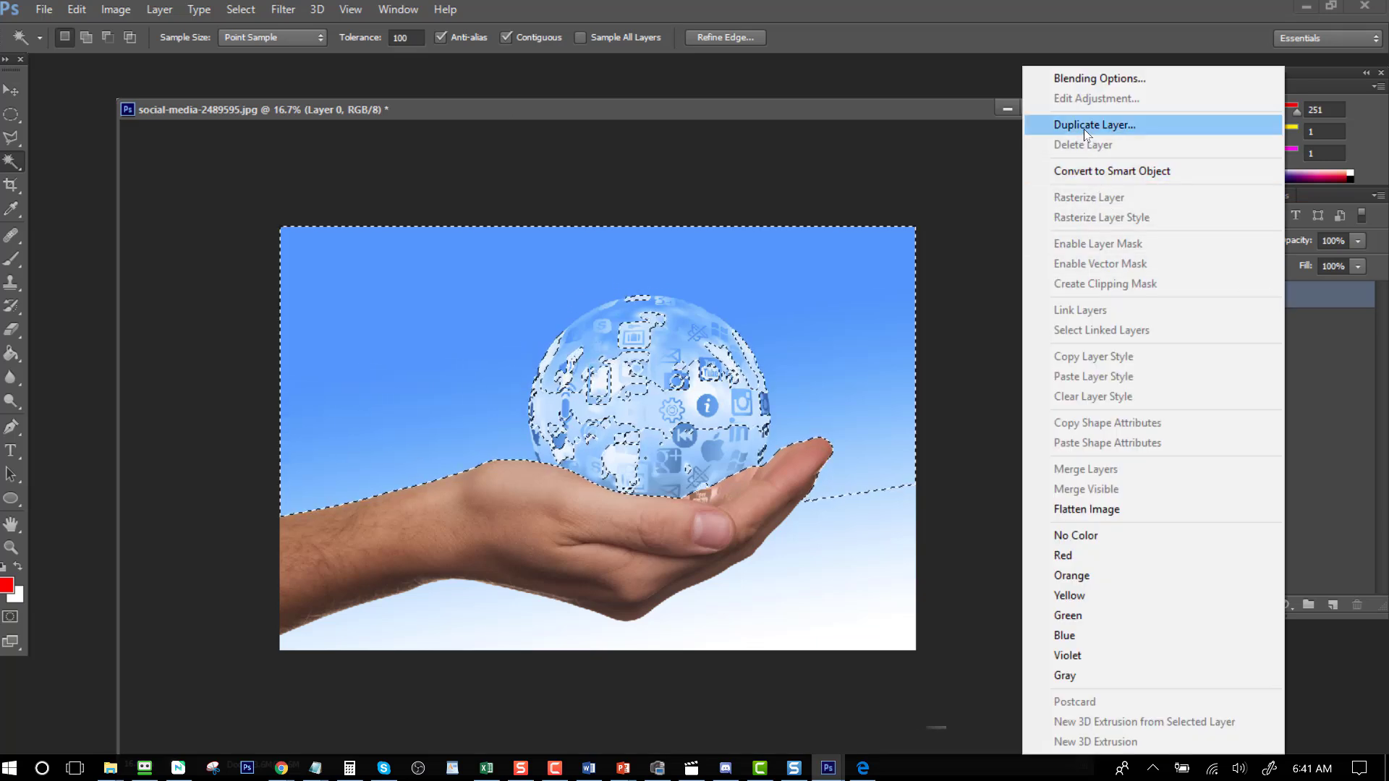
left_click(1118, 121)
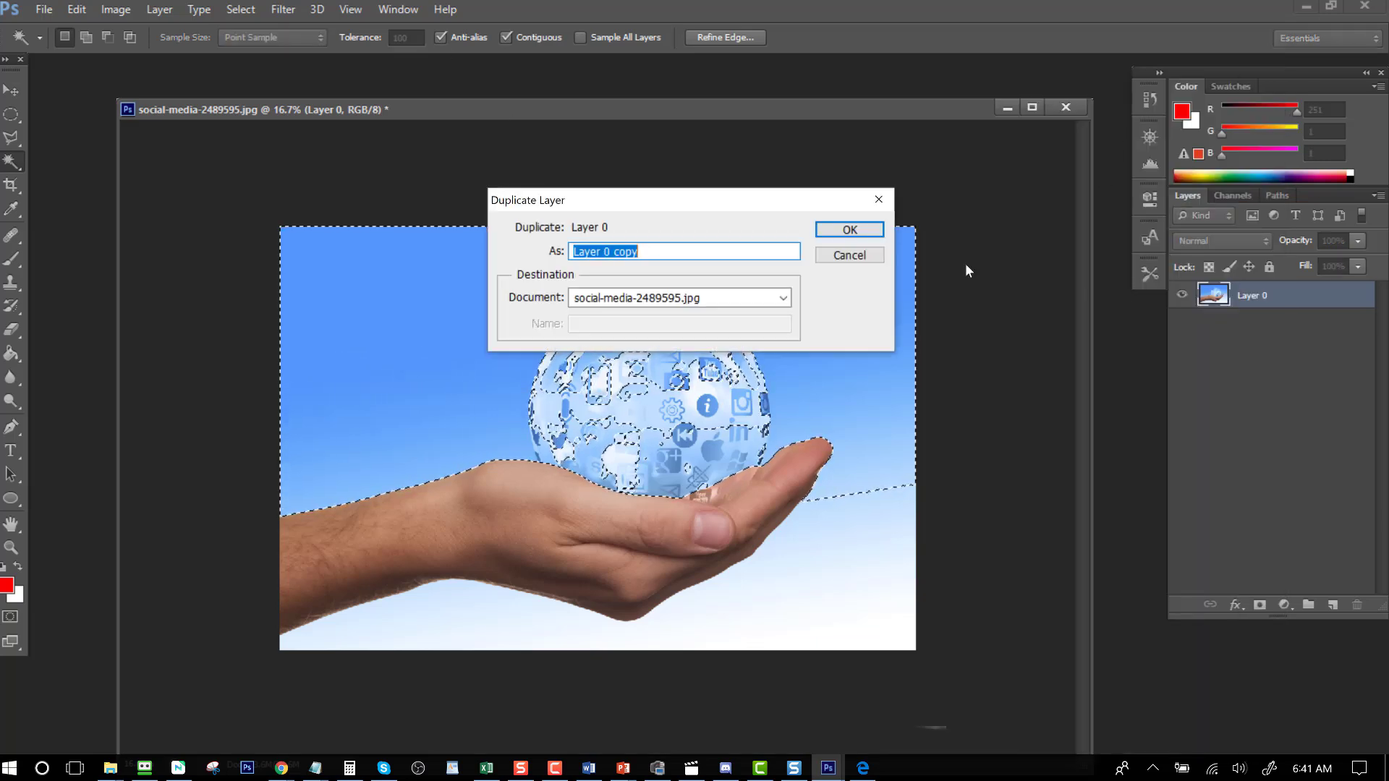
left_click(850, 230)
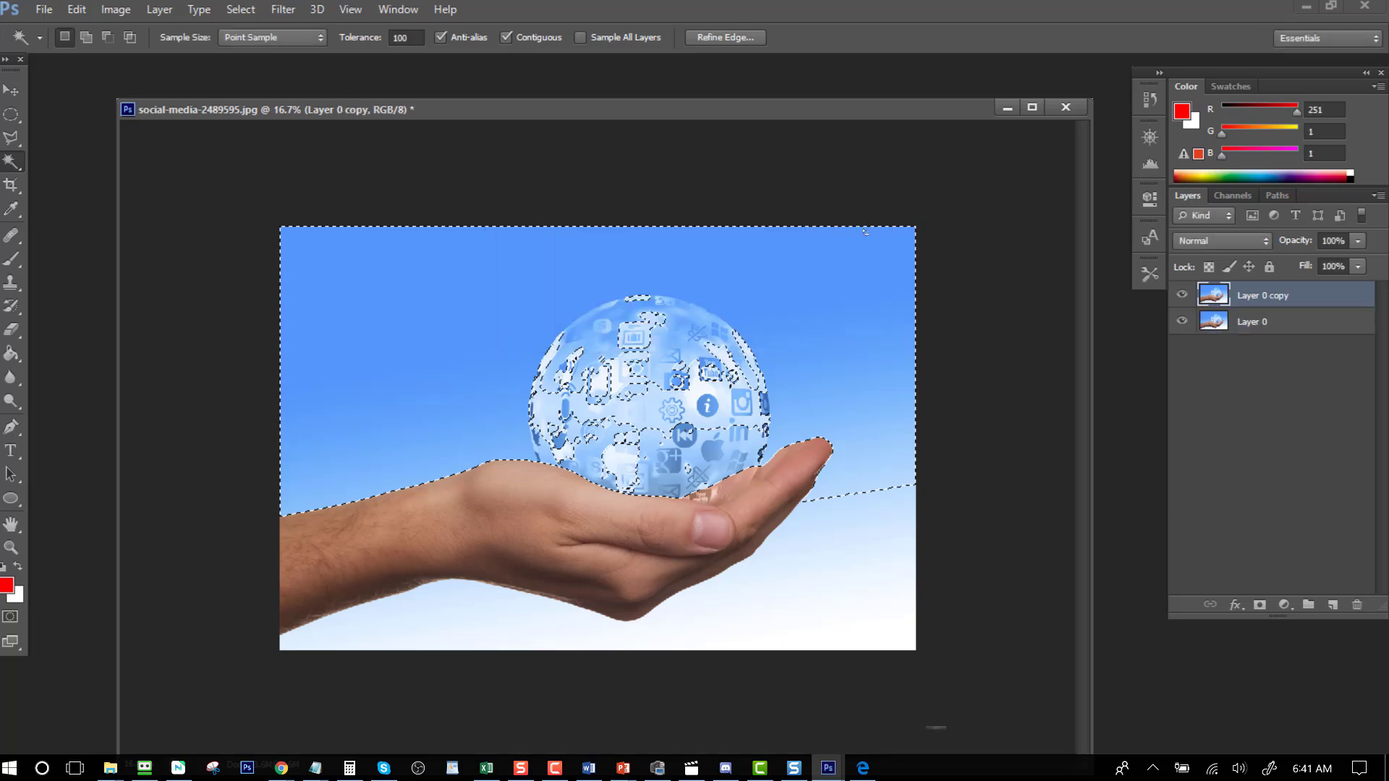
left_click(1184, 324)
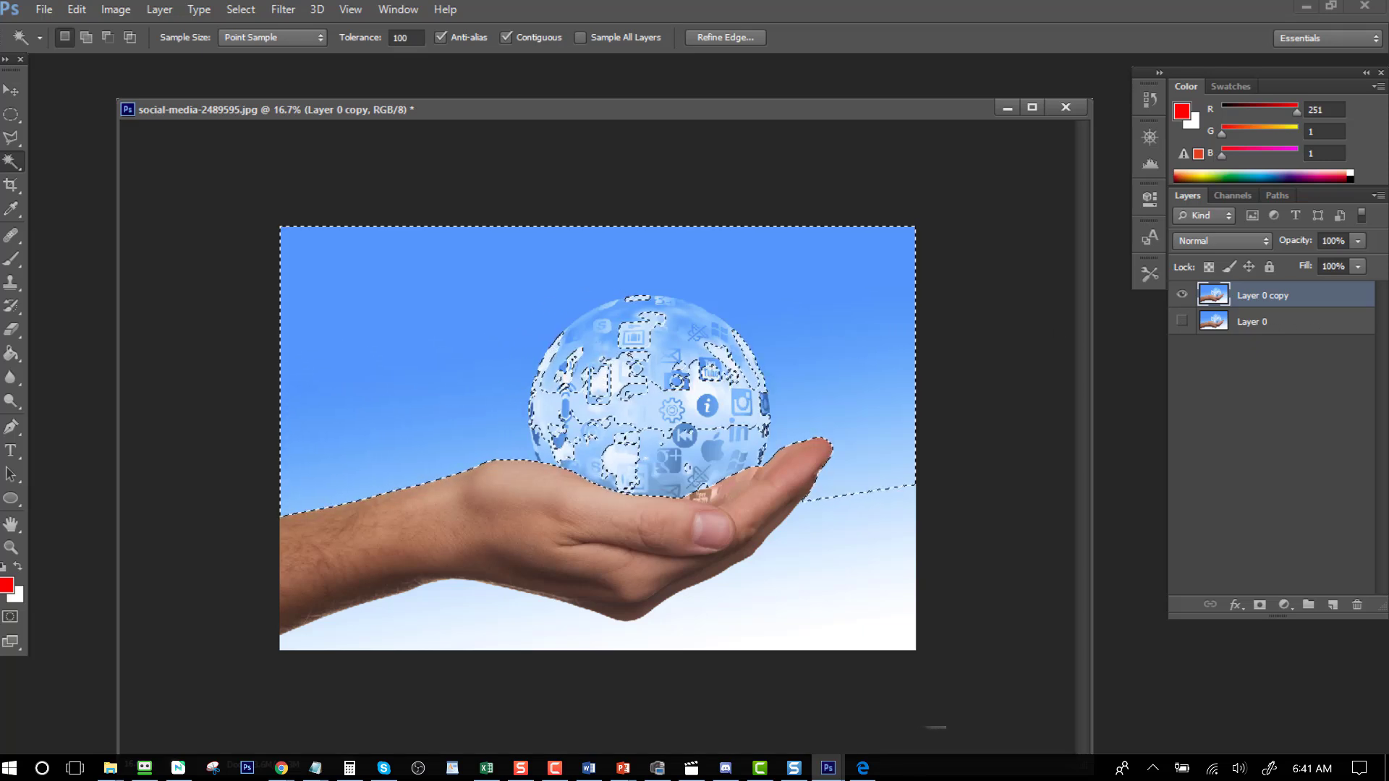
Step: Try clearing the selected background from the duplicate layer, then step backward and deselect
key("Delete")
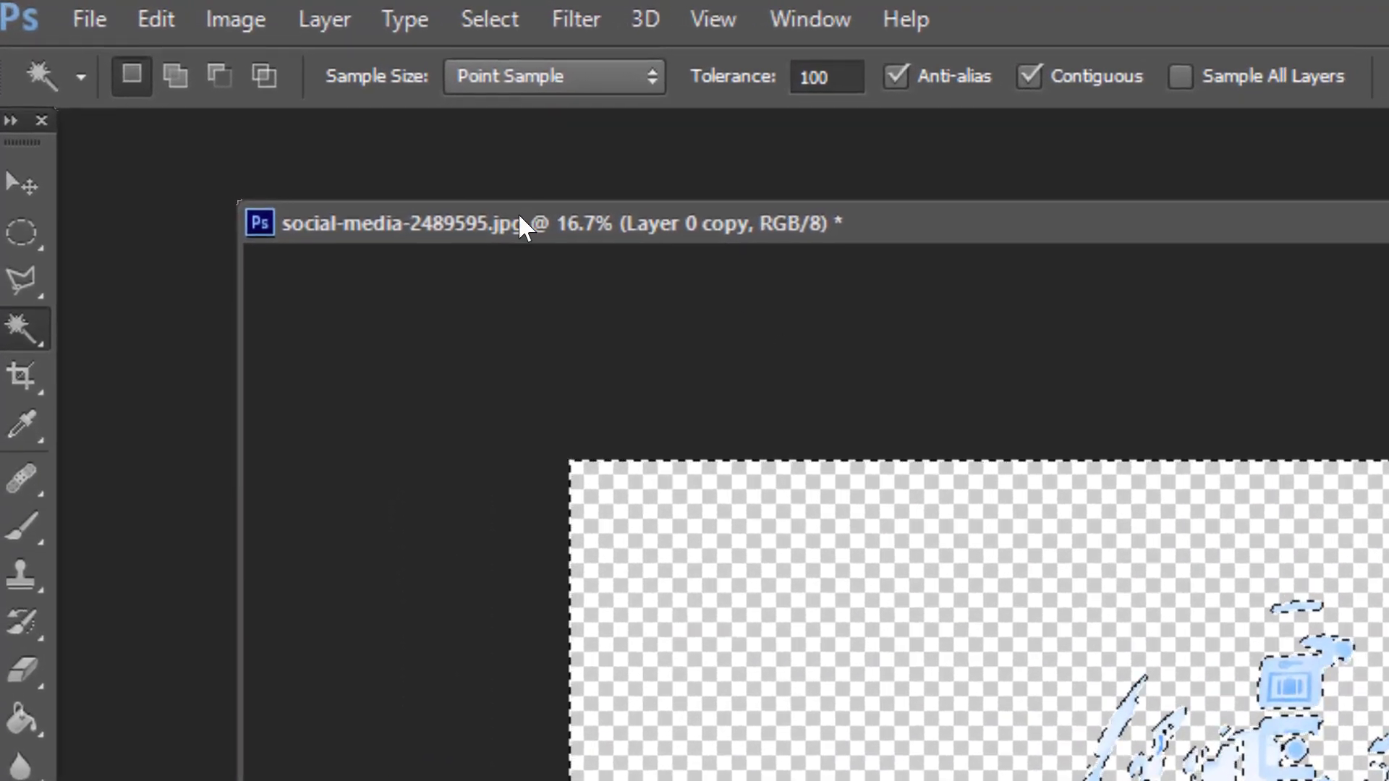
left_click(156, 18)
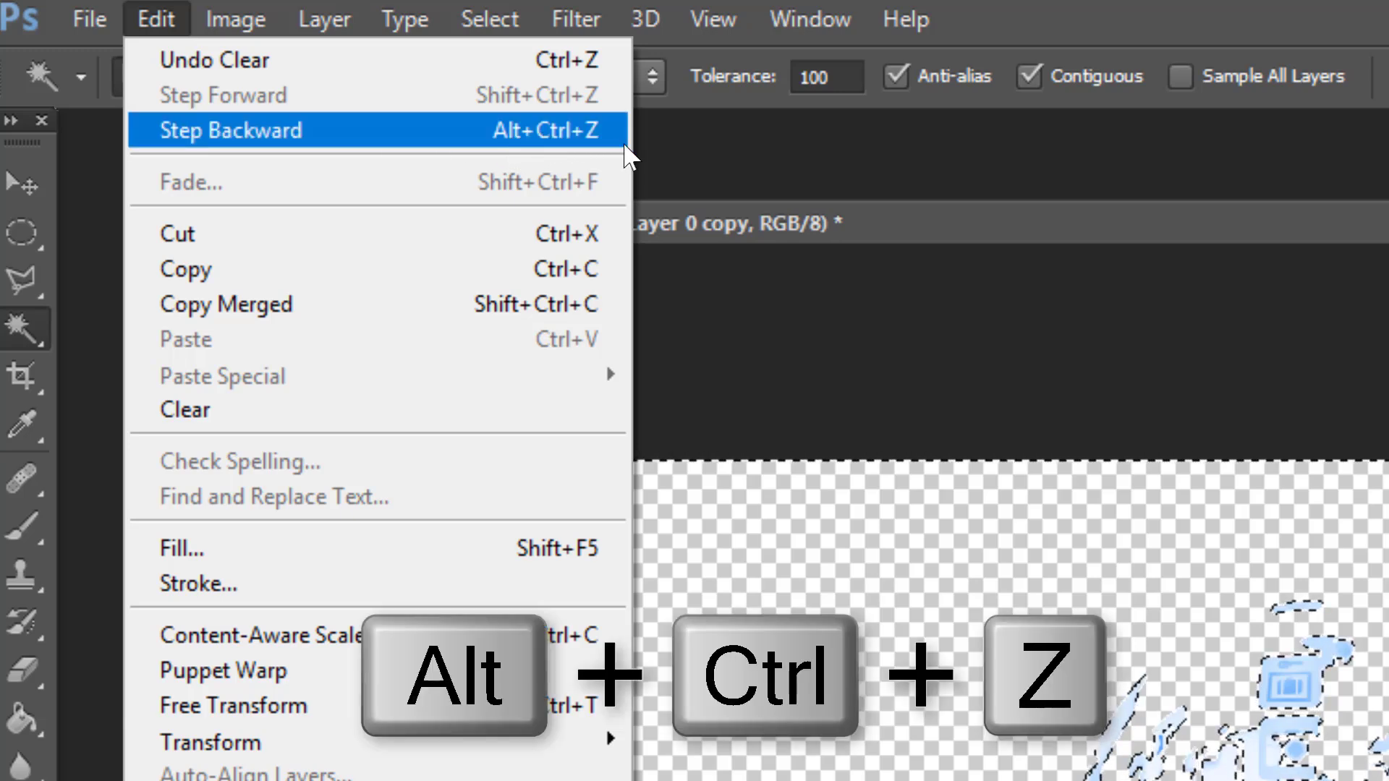
left_click(550, 133)
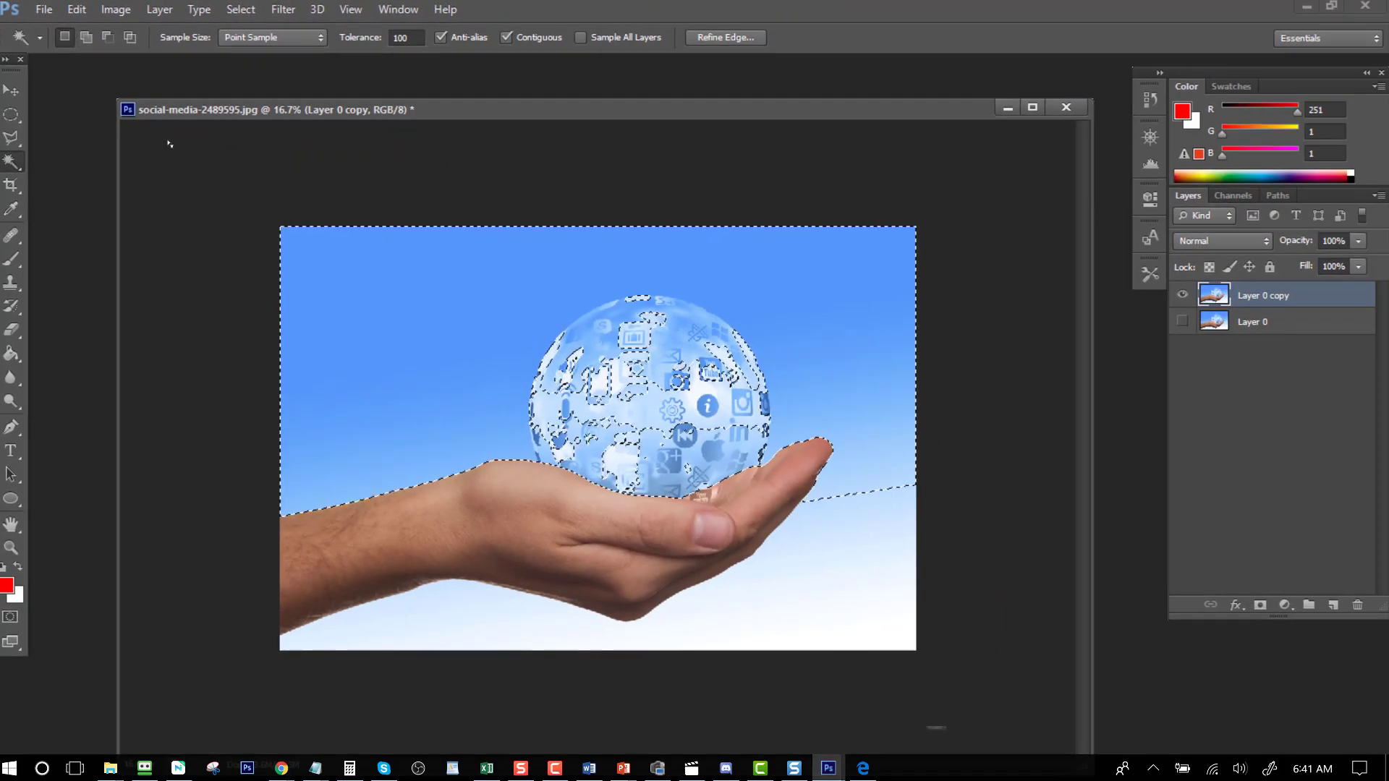
key("ctrl+d")
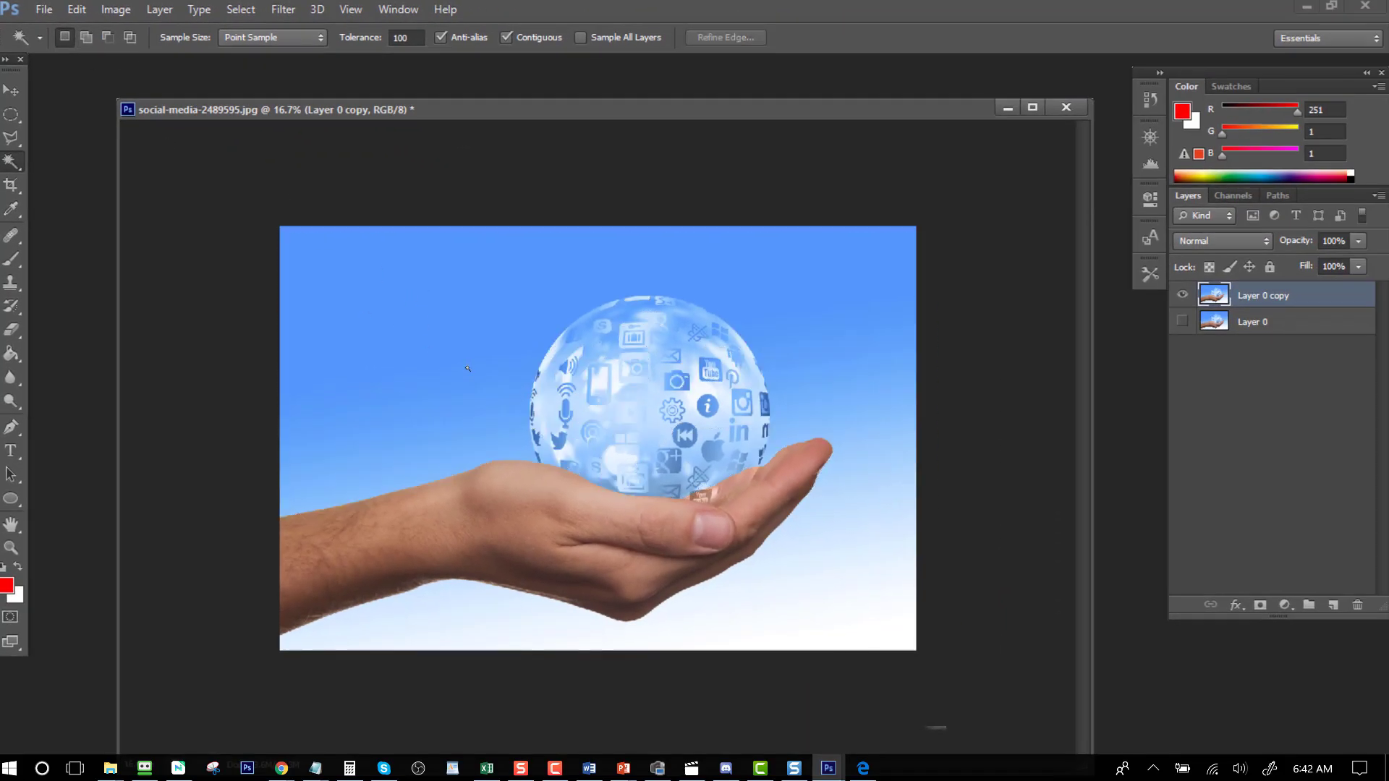
Step: Try selecting the sky with a Magic Wand tolerance of 30, and drop the selection
left_click(409, 42)
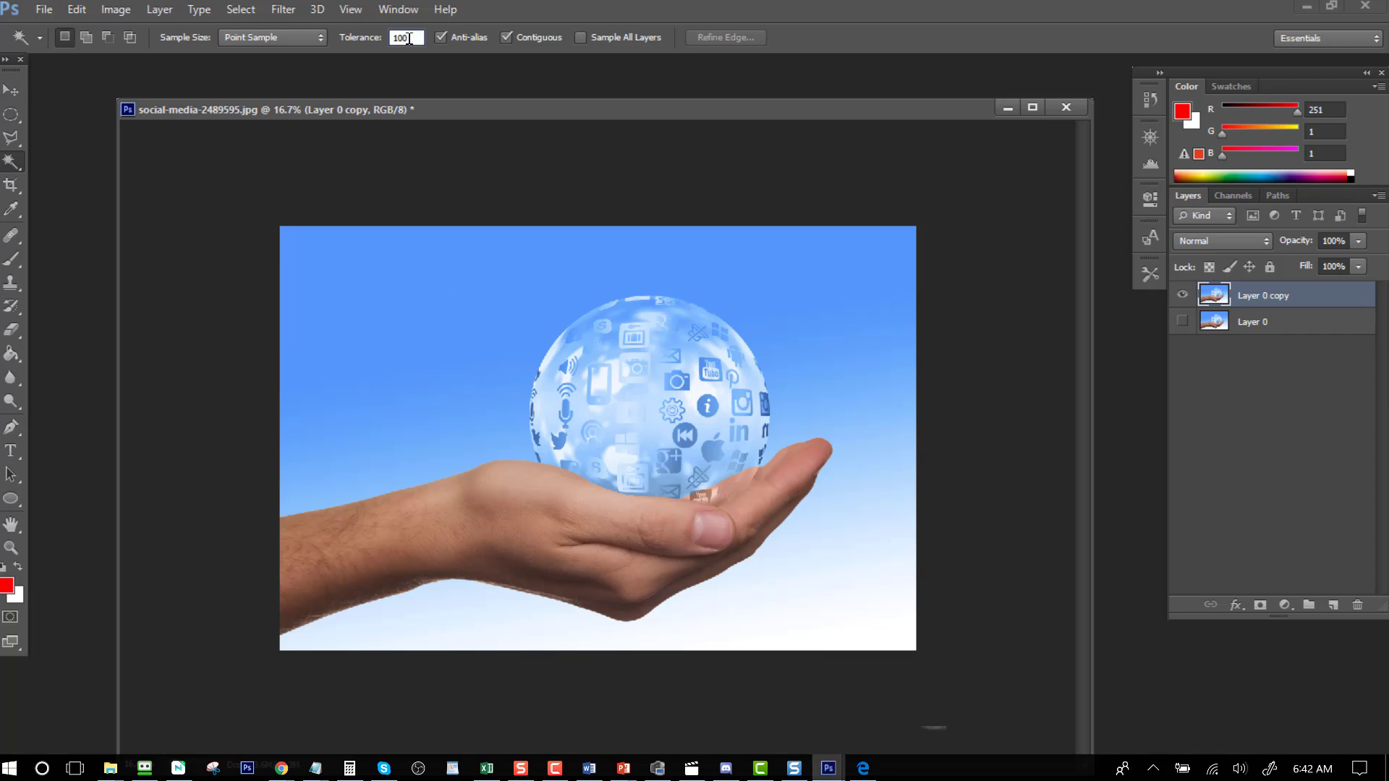
type("30")
left_click(531, 342)
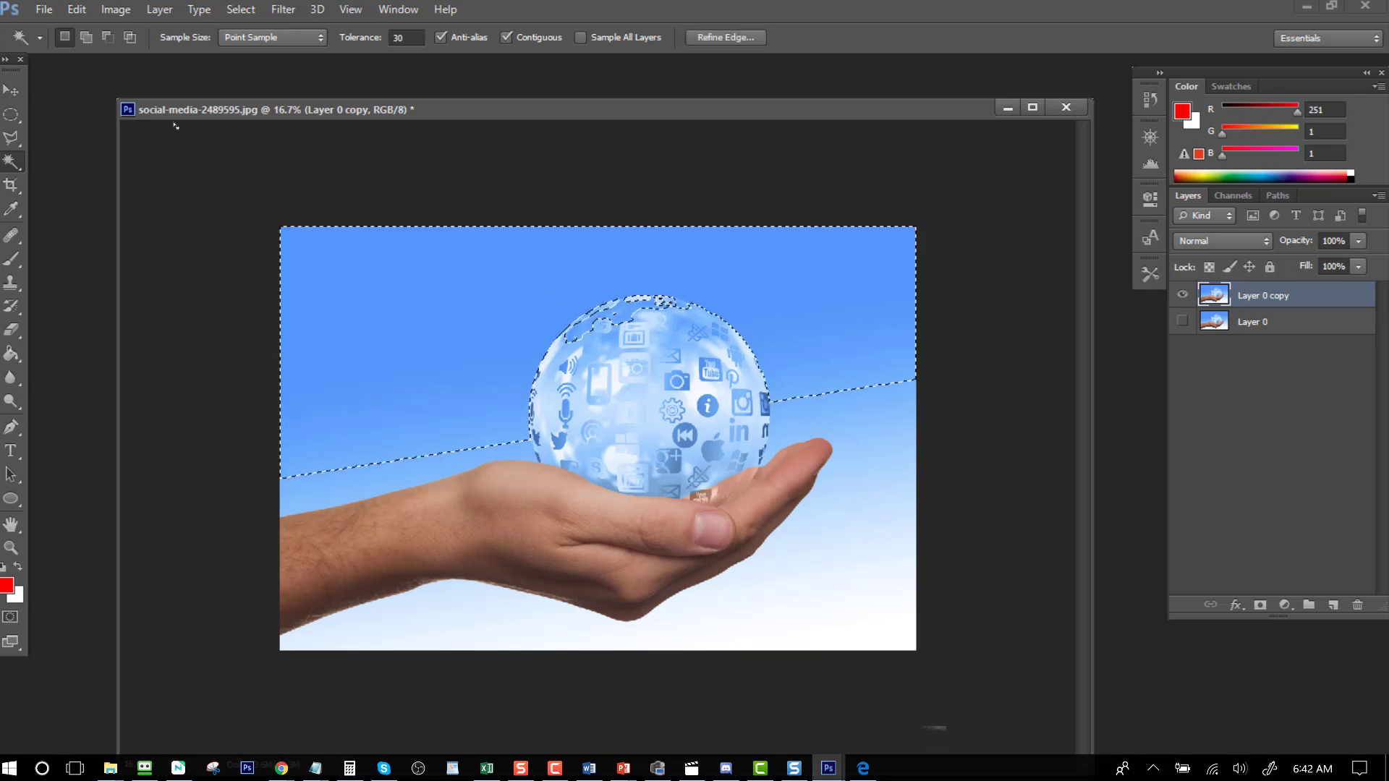
key("ctrl+d")
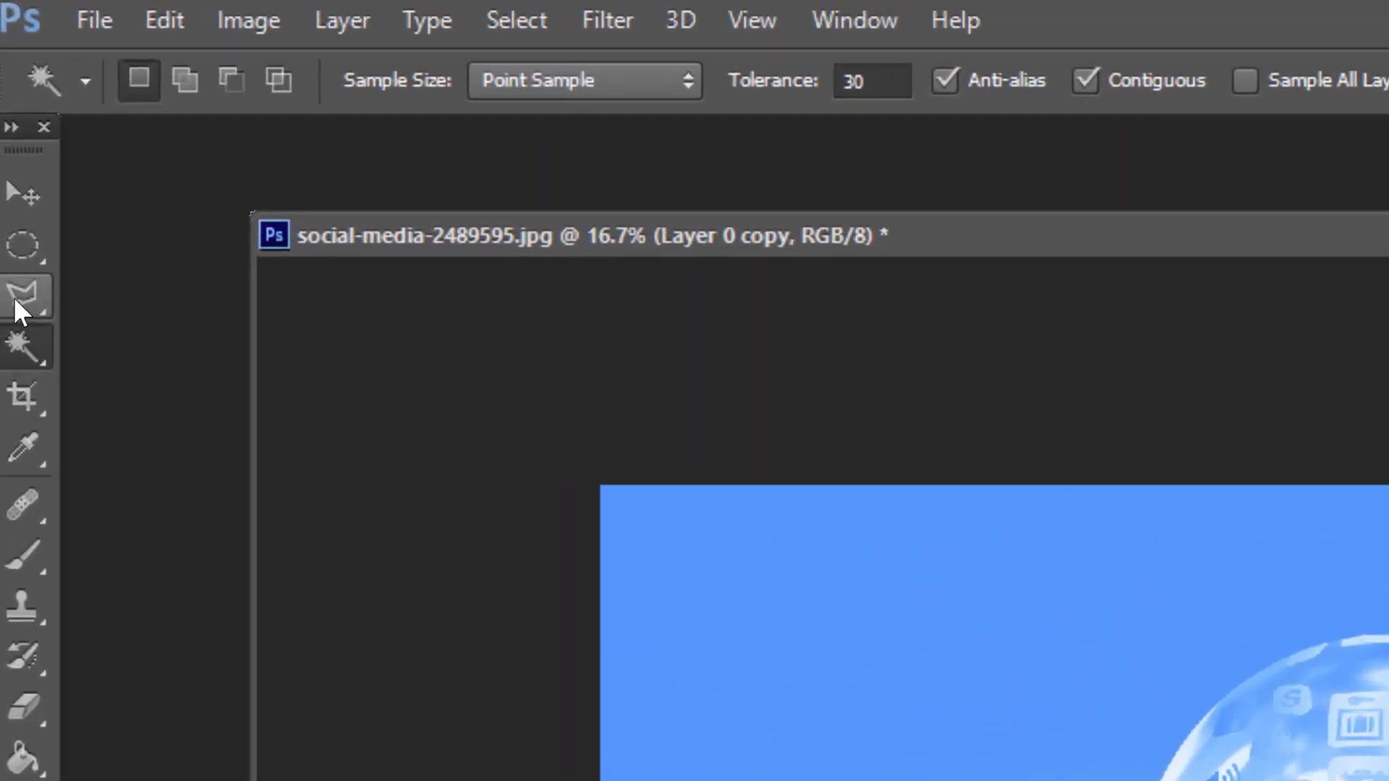
Step: Outline a small irregular patch of sky beside the globe with the Polygonal Lasso Tool and delete it
left_click(11, 138)
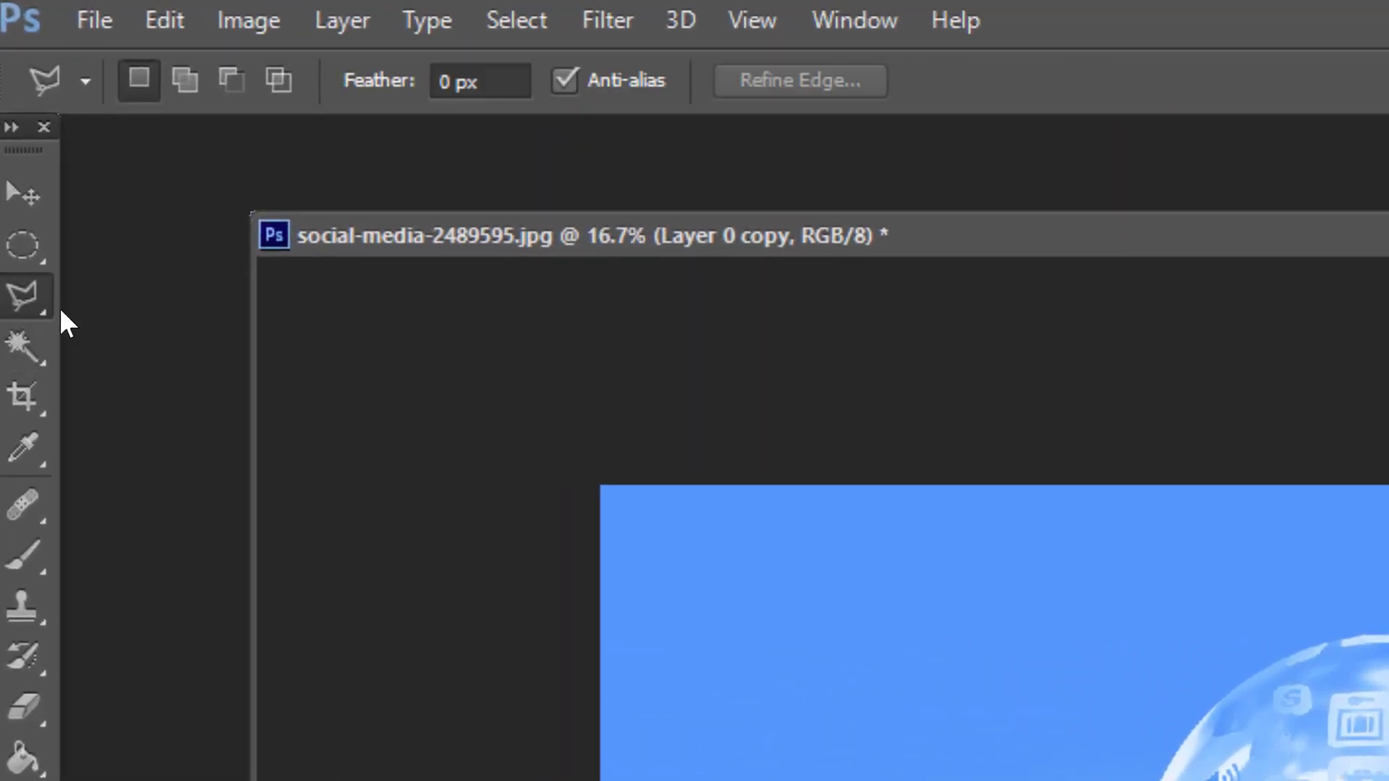
right_click(9, 302)
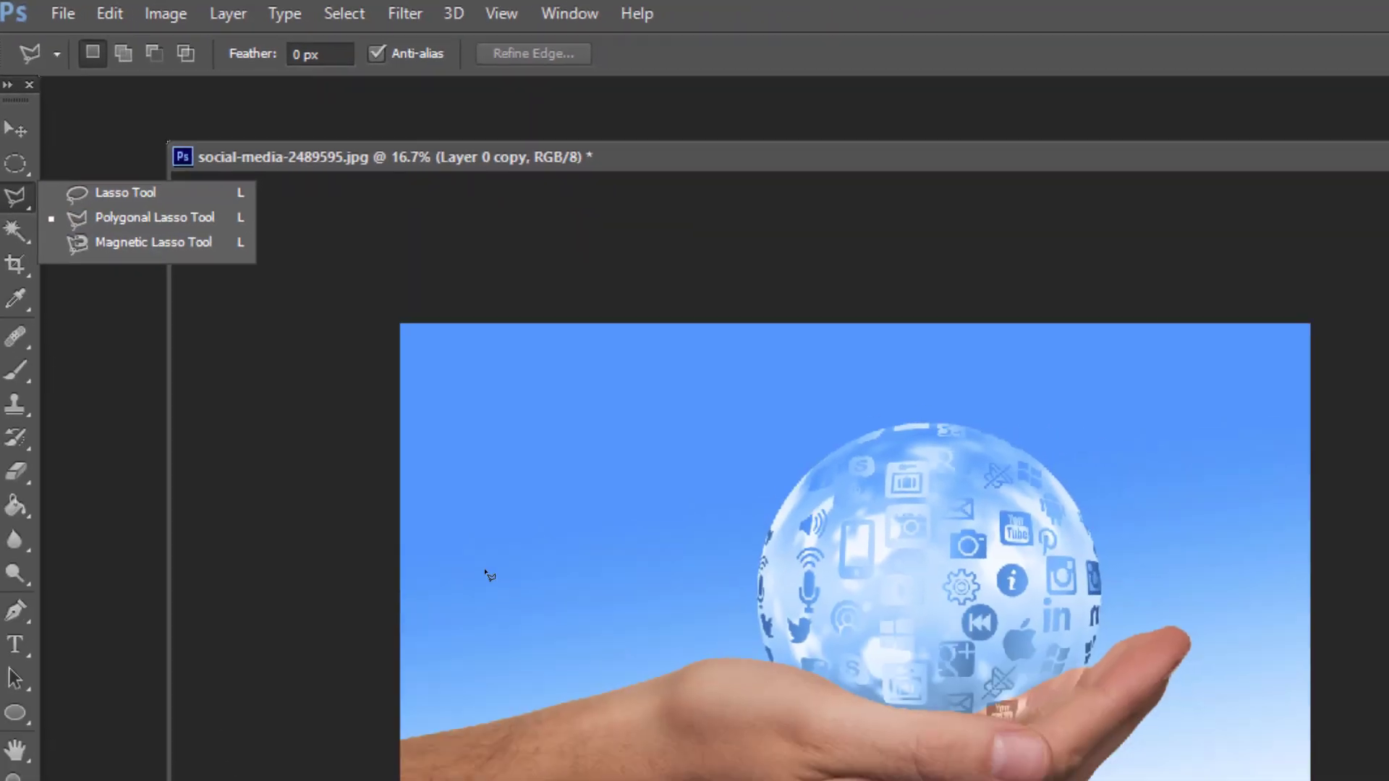
left_click(338, 405)
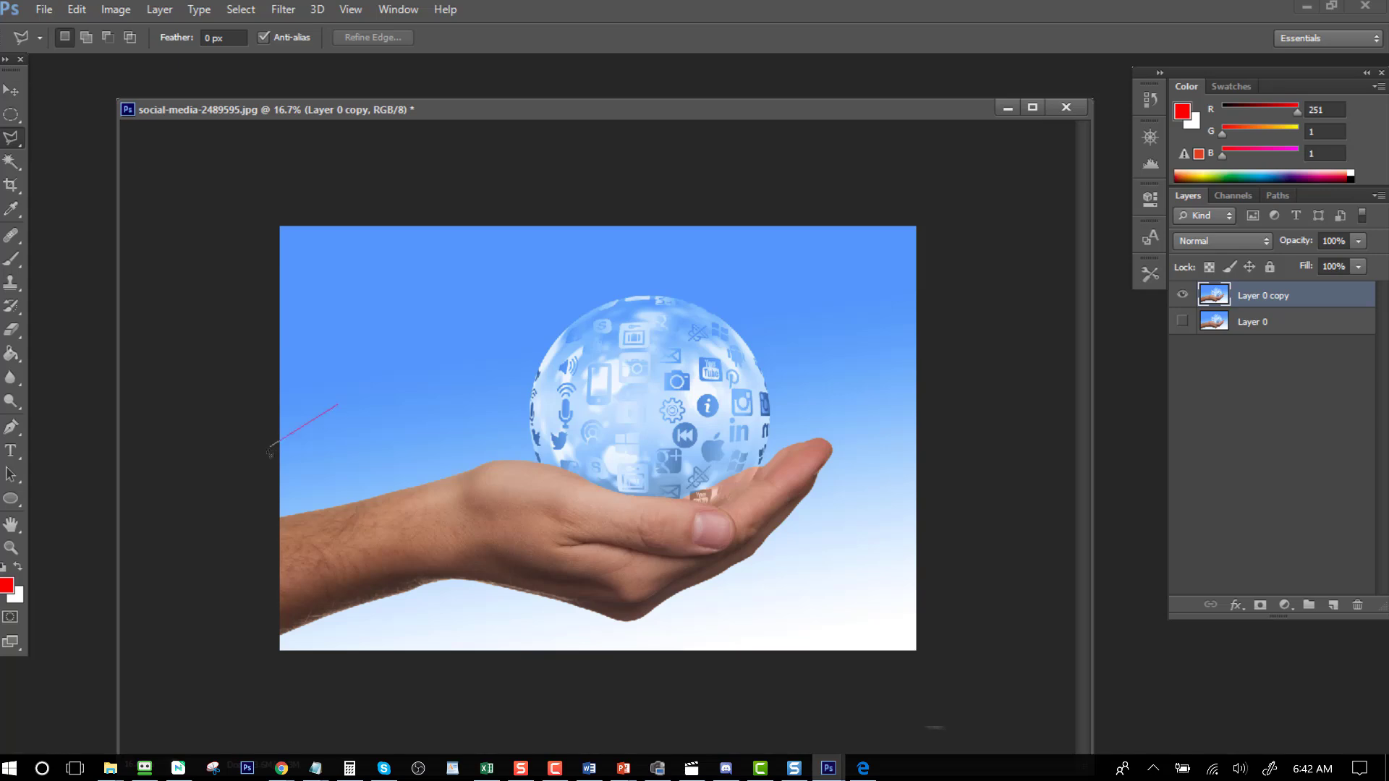
left_click(431, 316)
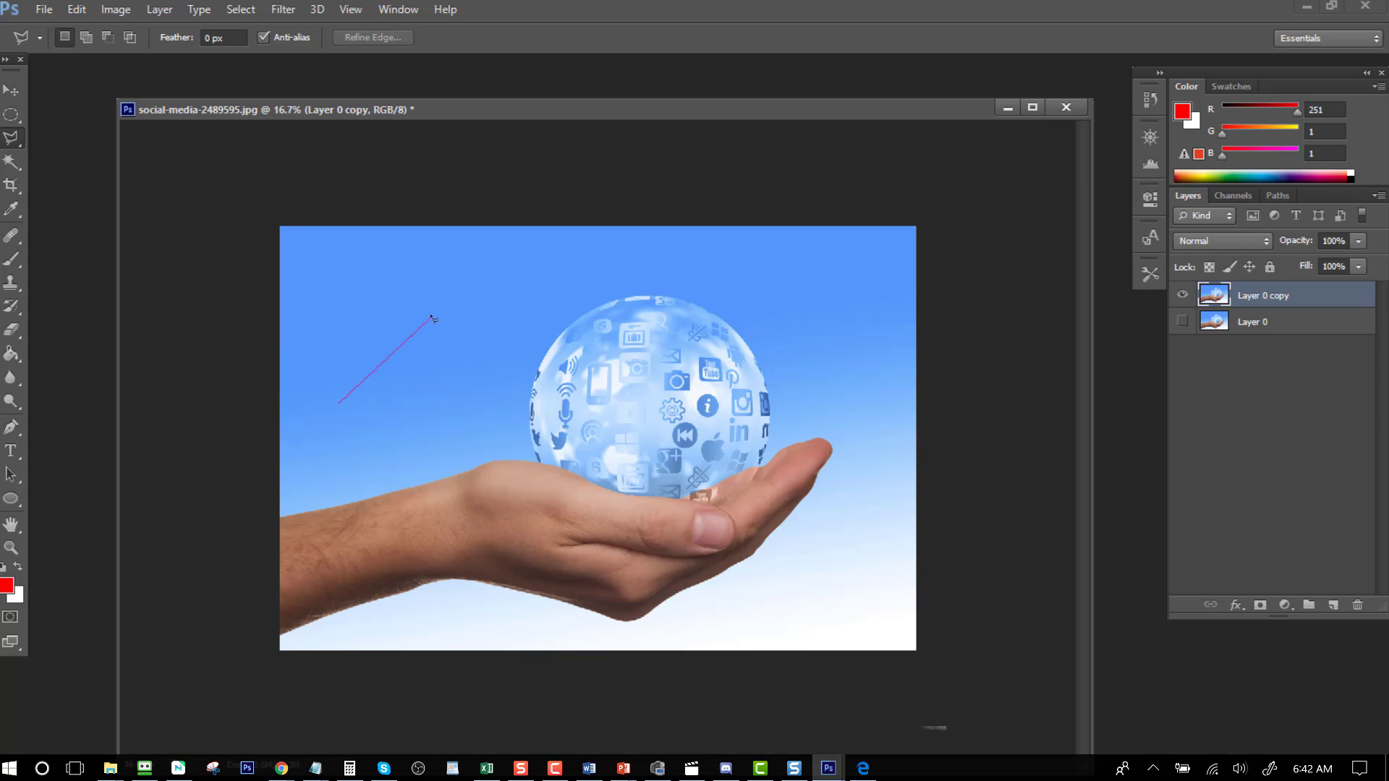
left_click(354, 287)
left_click(304, 341)
left_click(312, 432)
double_click(330, 411)
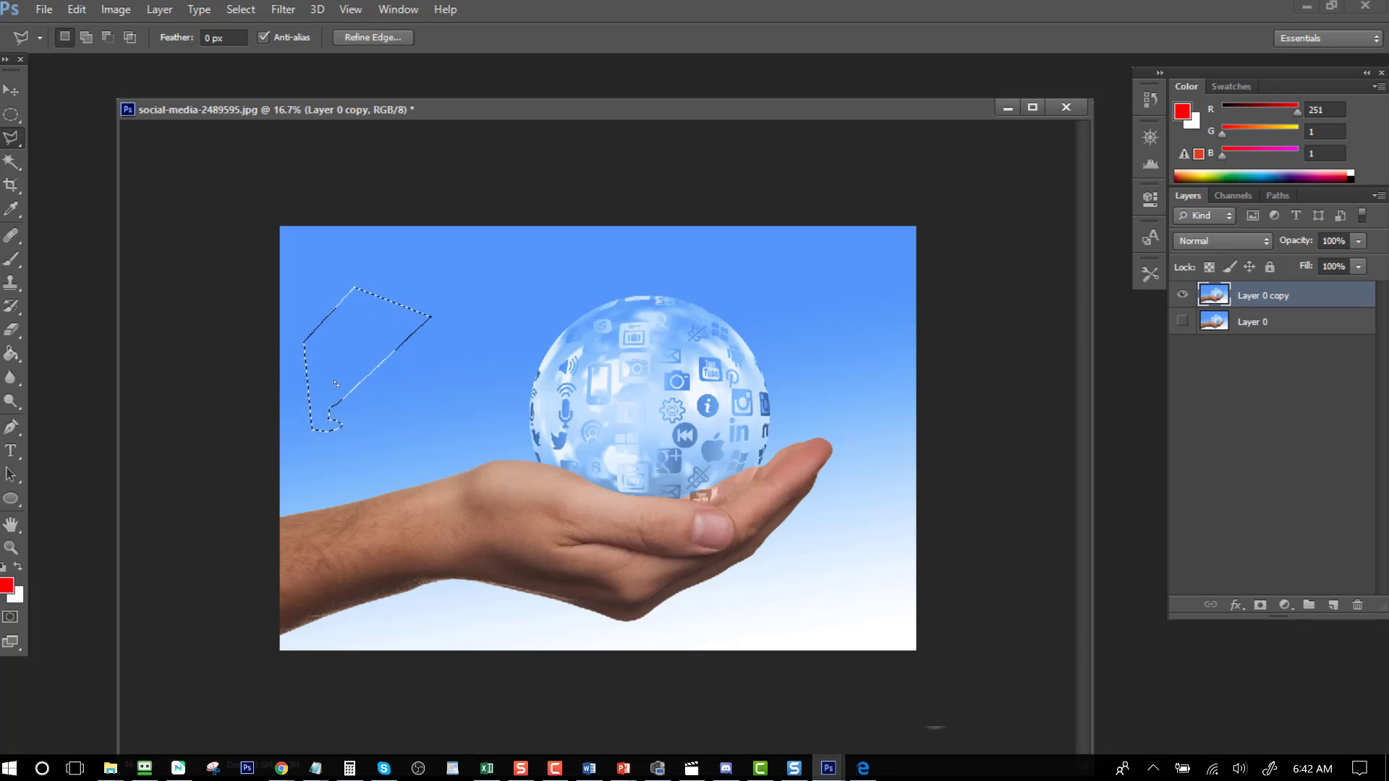
key("Delete")
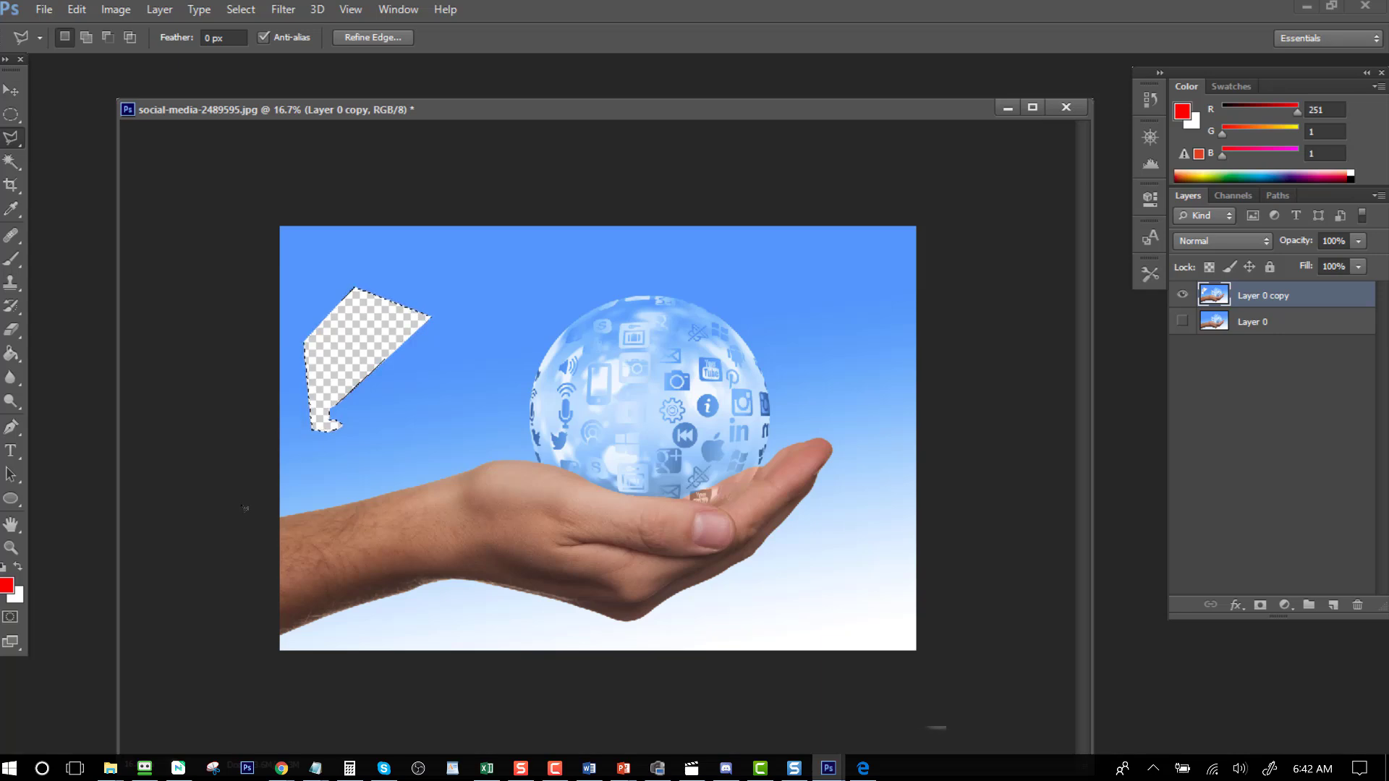
Step: Start a Polygonal Lasso outline where the forearm meets the image's left border and trace along the arm's upper edge
key("ctrl+equal")
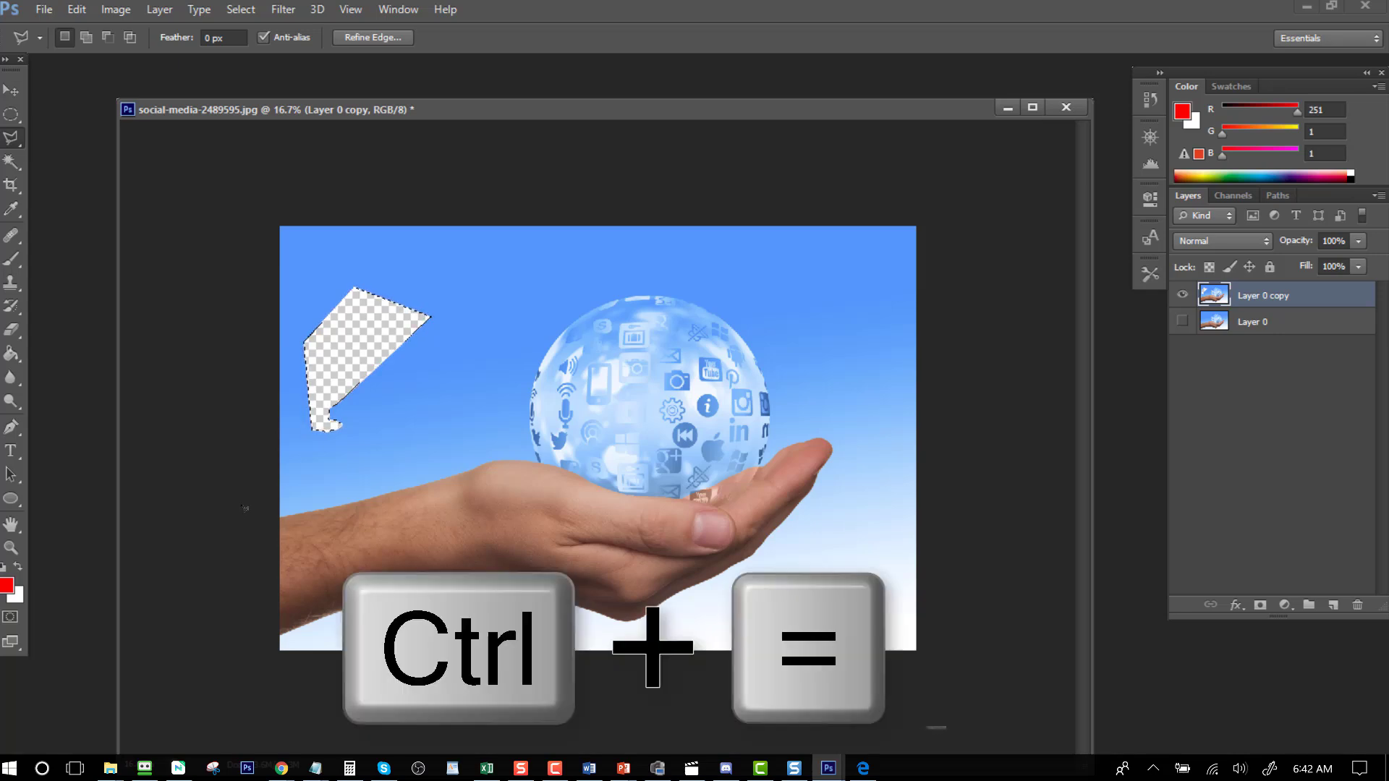
key("ctrl+equal")
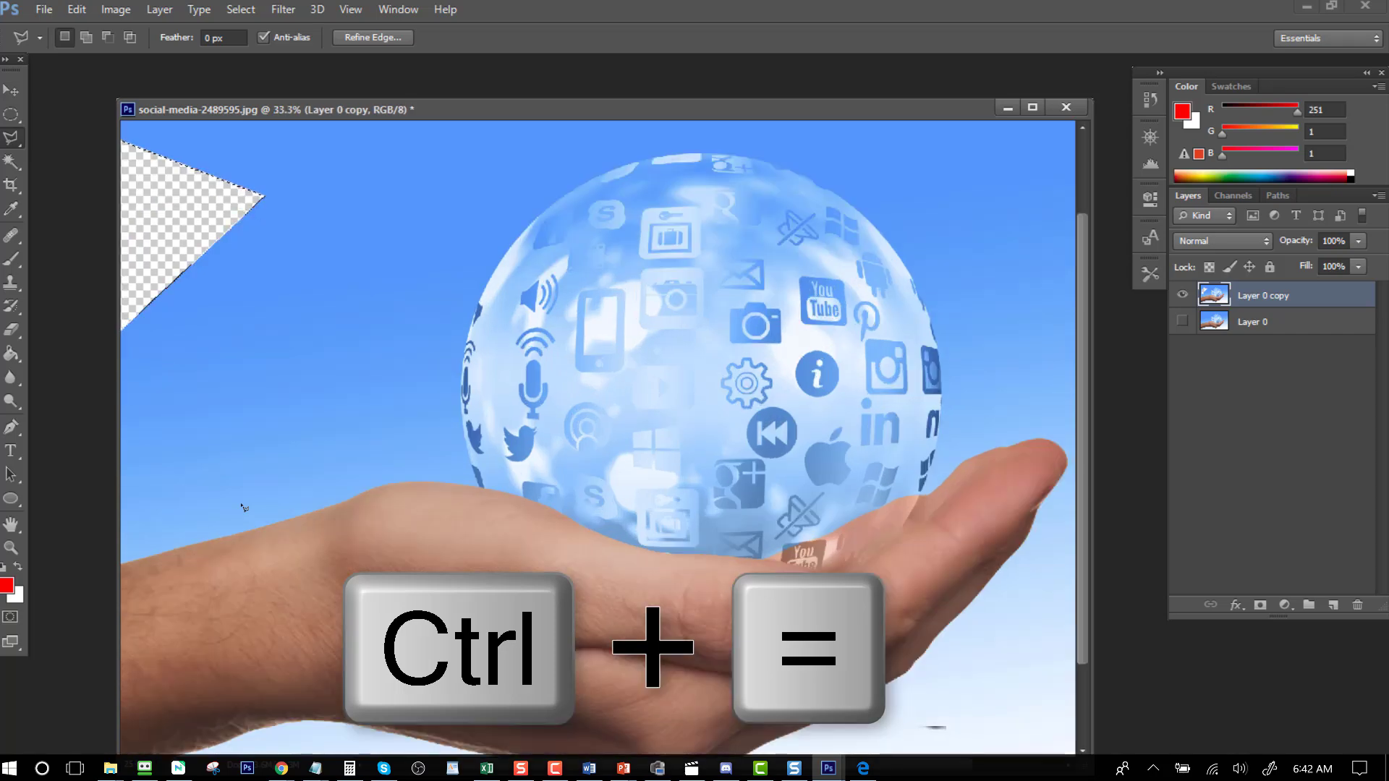
key("ctrl+equal")
key("ctrl+equal")
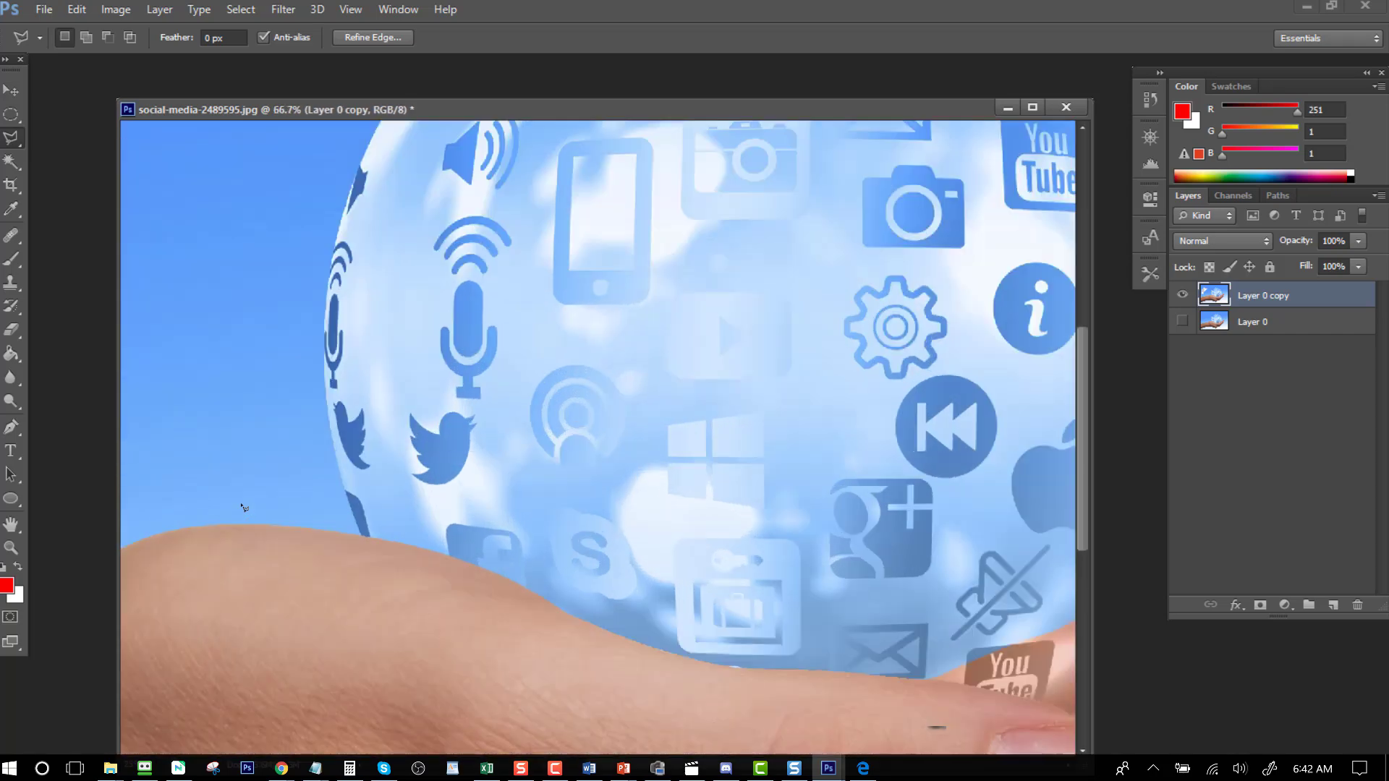
key("ctrl+equal")
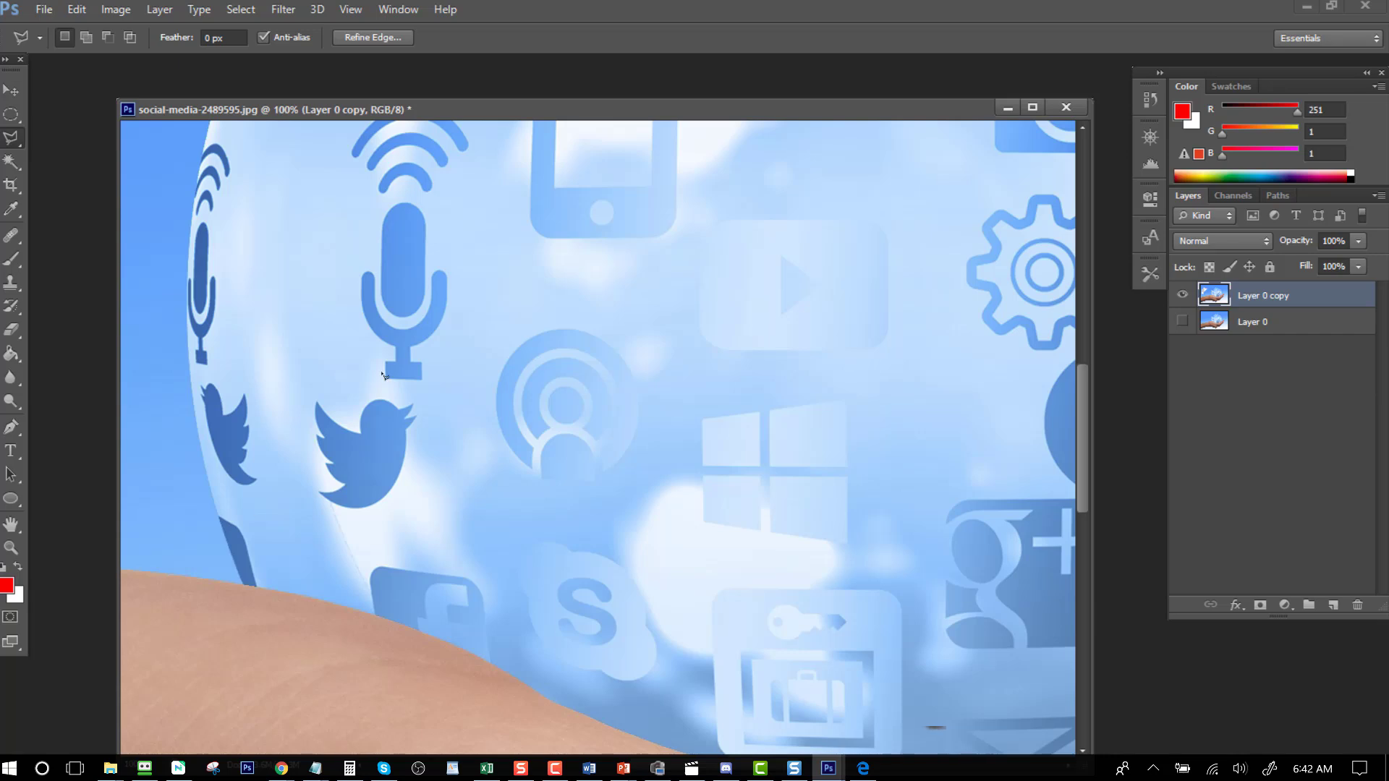
left_click_drag(413, 116, 423, 88)
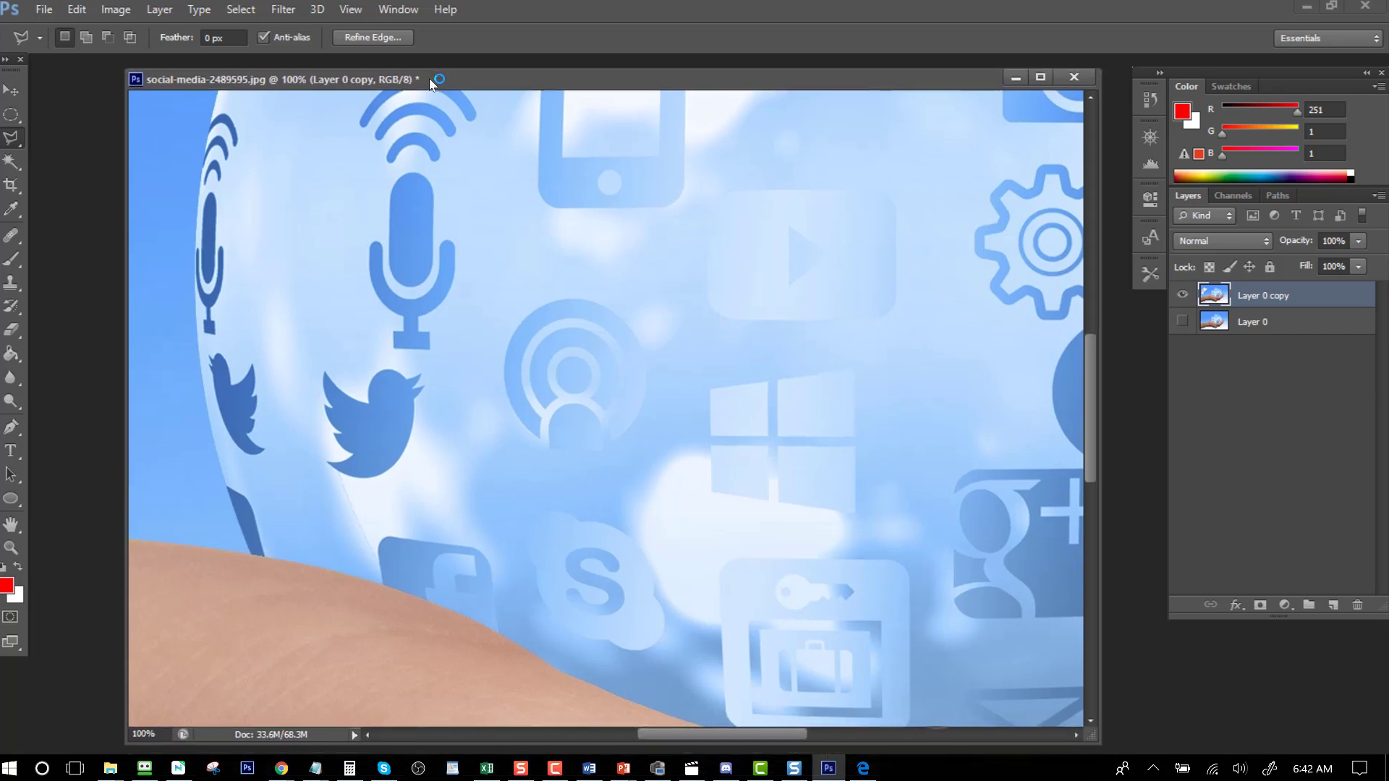
left_click_drag(690, 736, 411, 741)
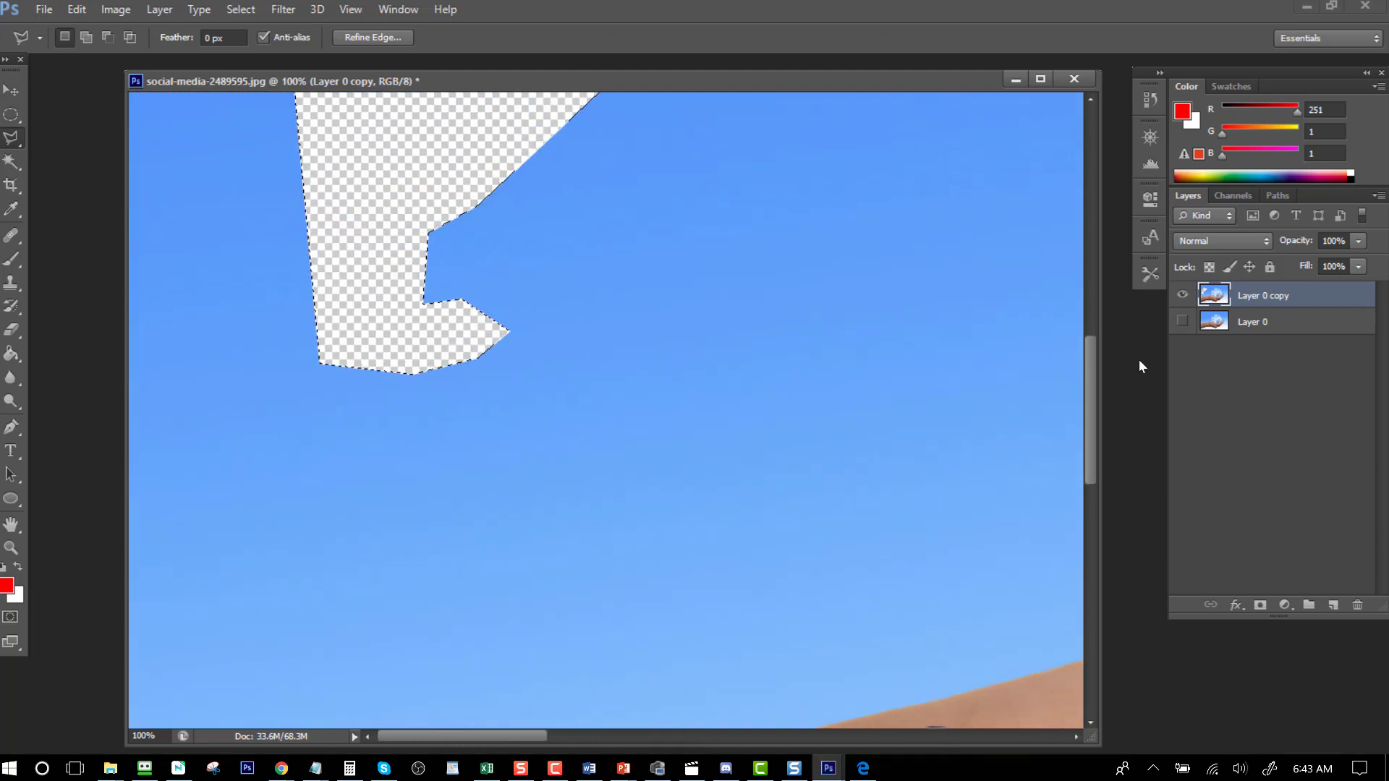
left_click_drag(1092, 375, 1087, 440)
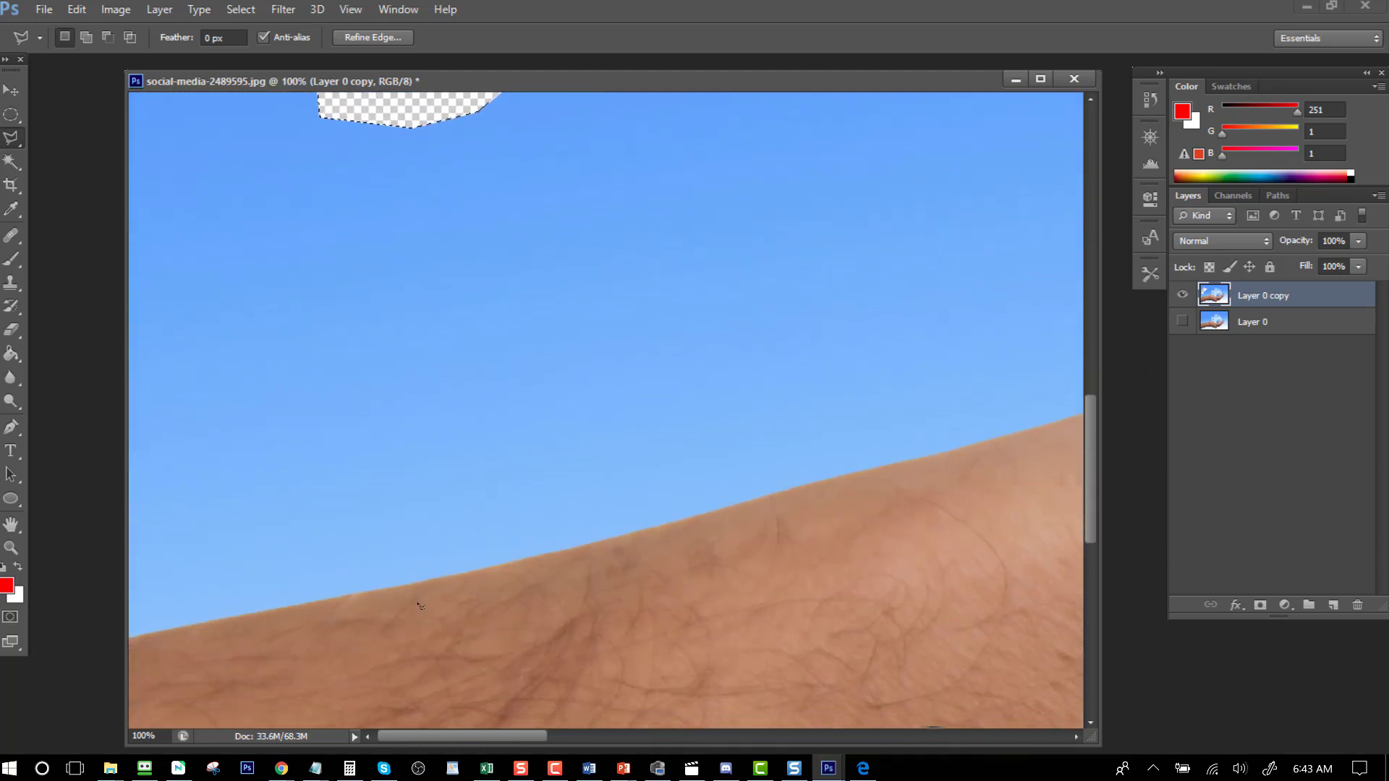
left_click(132, 639)
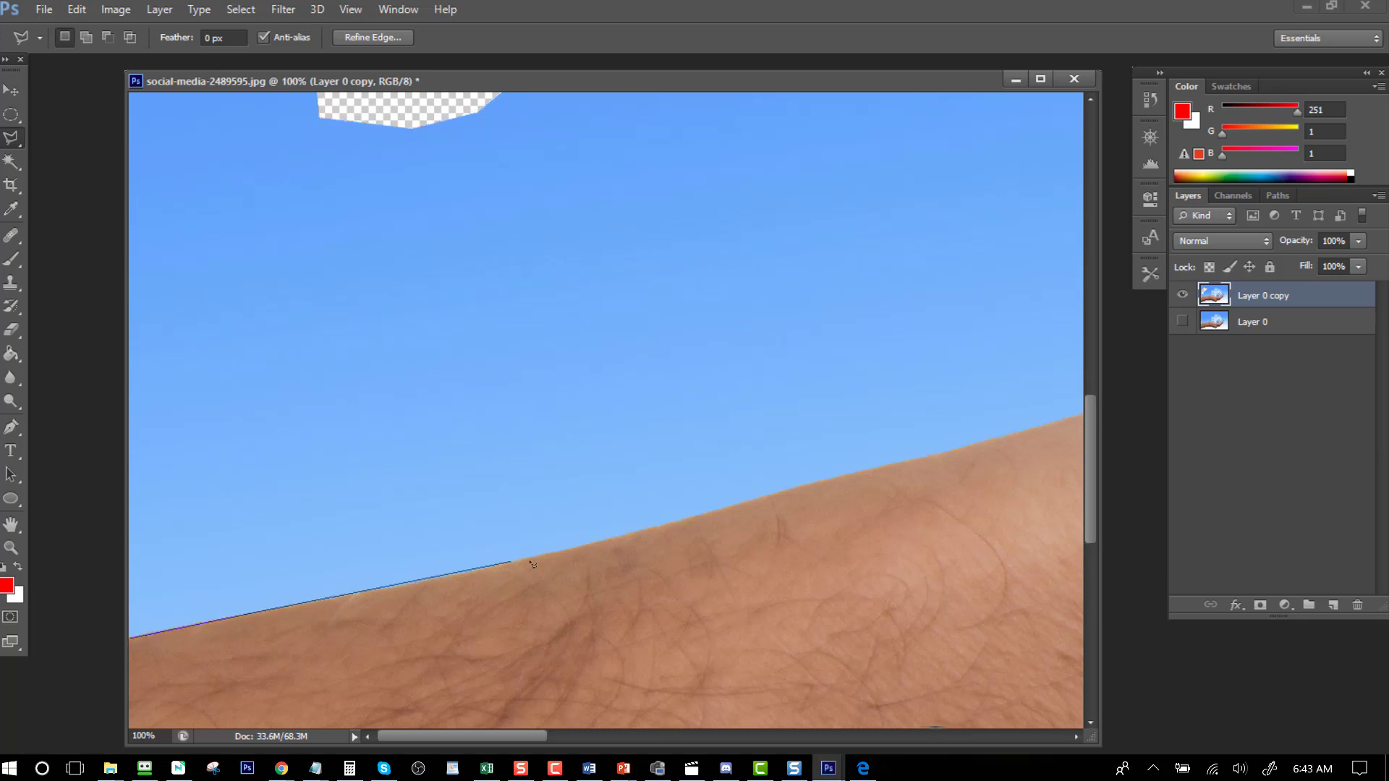
left_click(572, 548)
left_click(1046, 425)
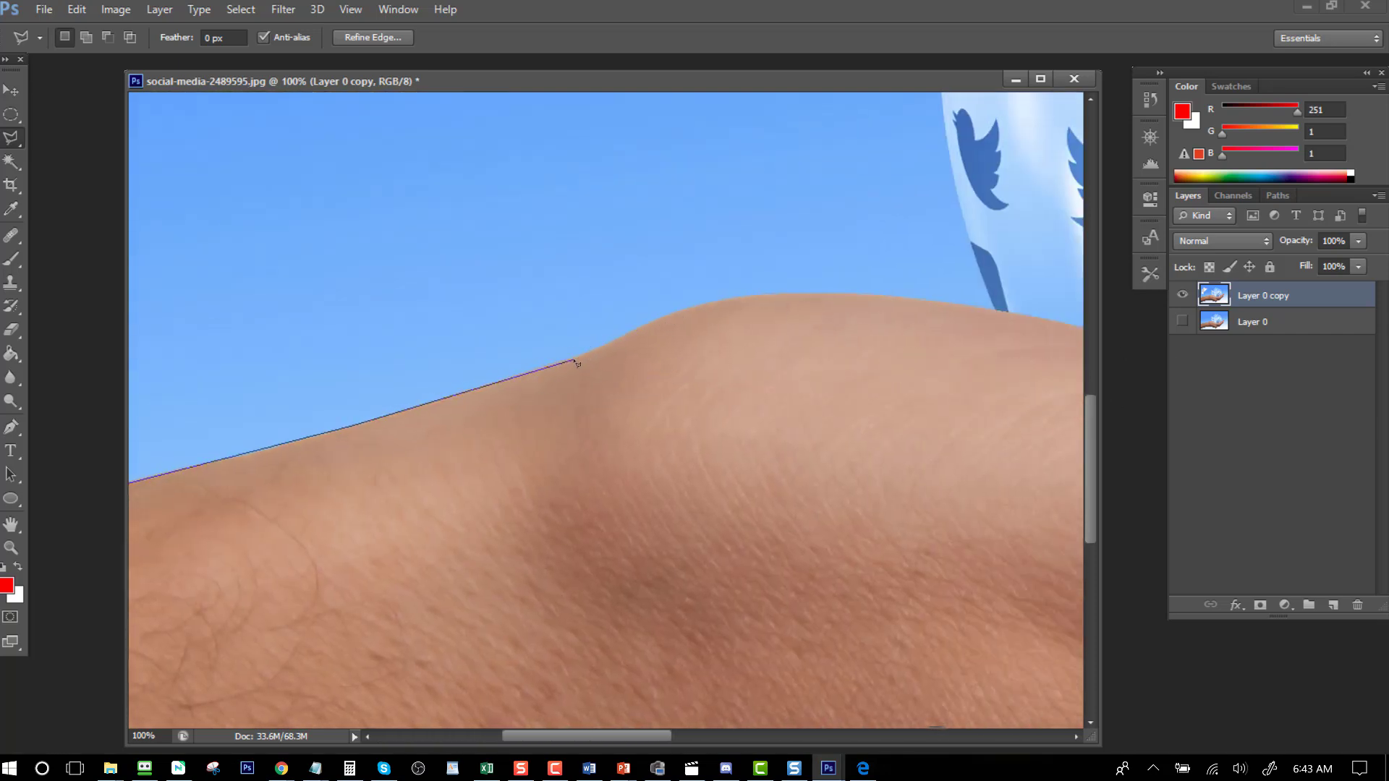
Step: Continue the lasso outline over the wrist to the globe's base and up the globe's left side
left_click(574, 359)
left_click(684, 308)
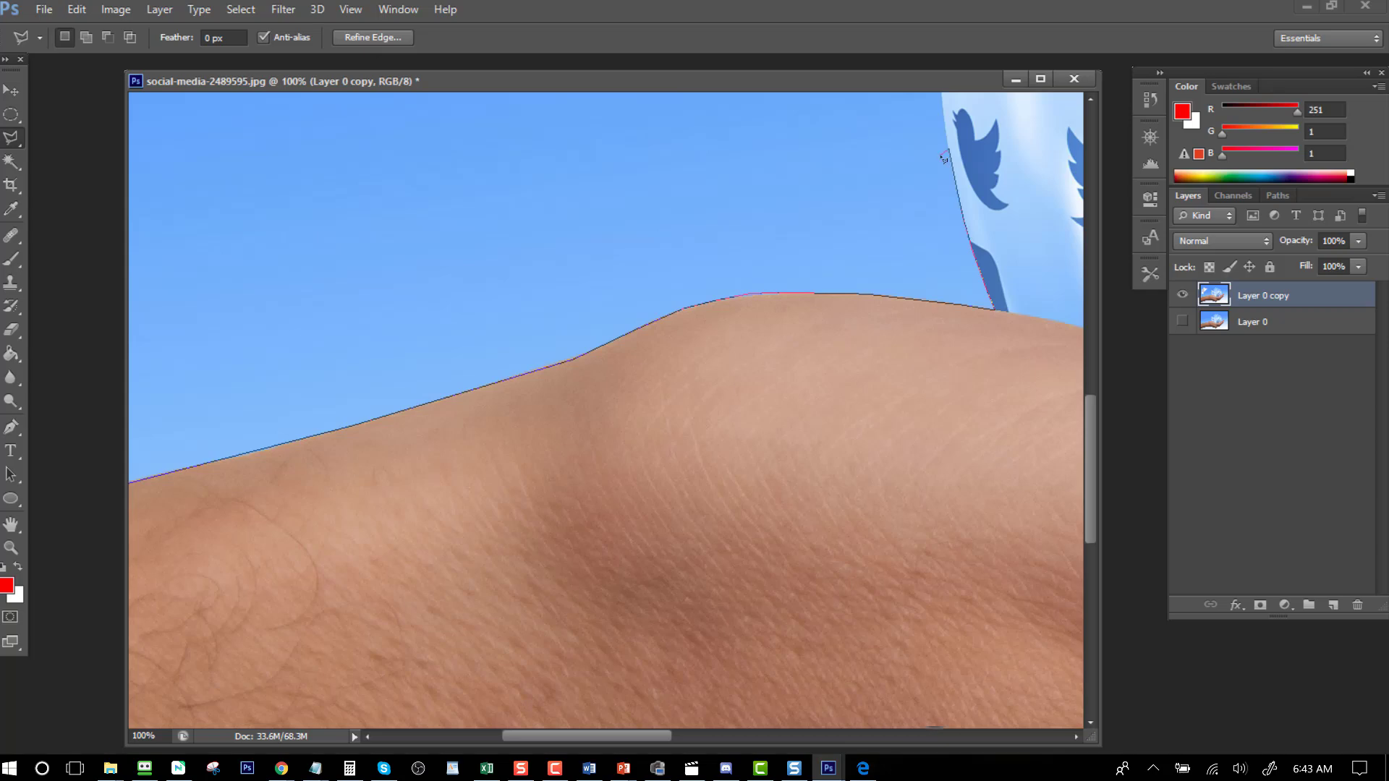
scroll(944, 158, "up", 6)
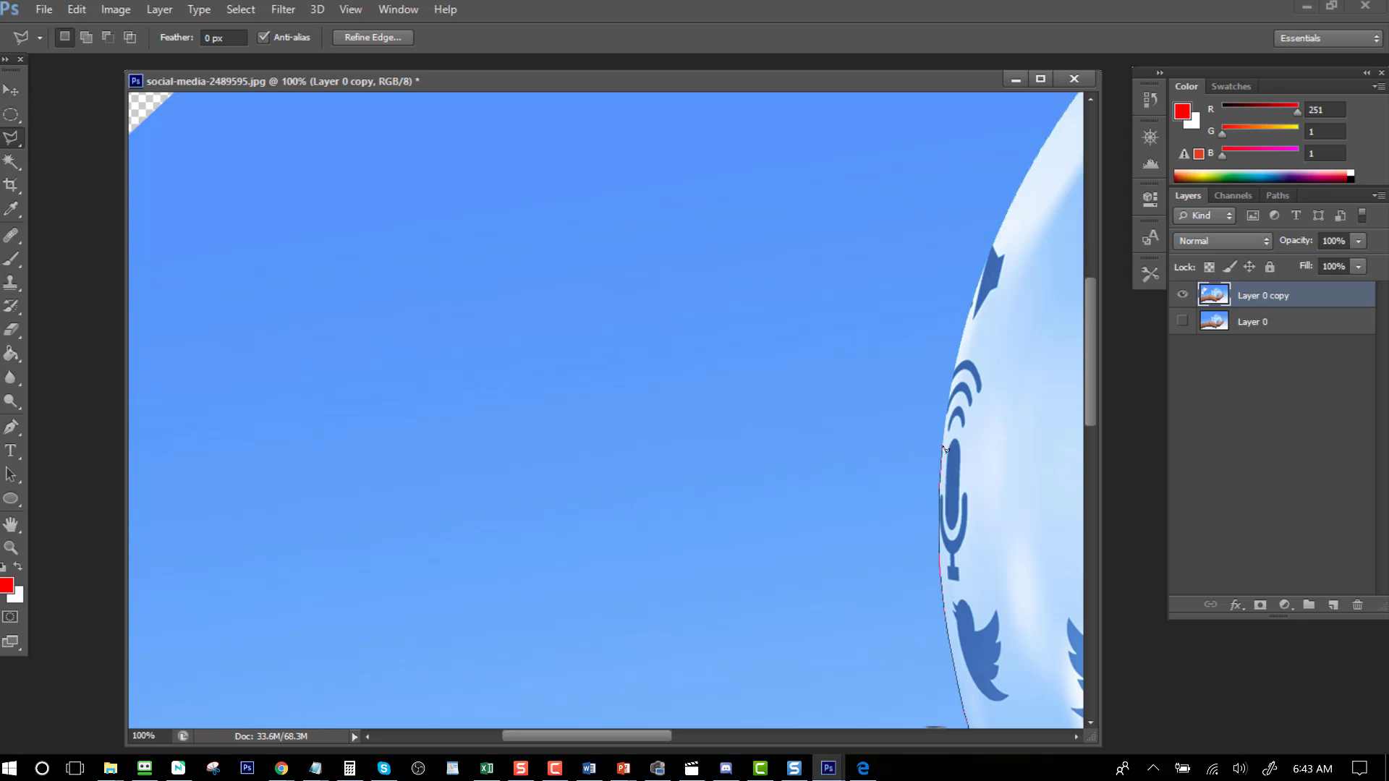
left_click(952, 377)
mouse_move(1045, 143)
left_mouse_down()
mouse_move(1078, 92)
mouse_move(912, 333)
mouse_move(1008, 198)
mouse_move(1066, 158)
mouse_move(983, 128)
left_mouse_up()
left_click(957, 264)
left_click(1024, 225)
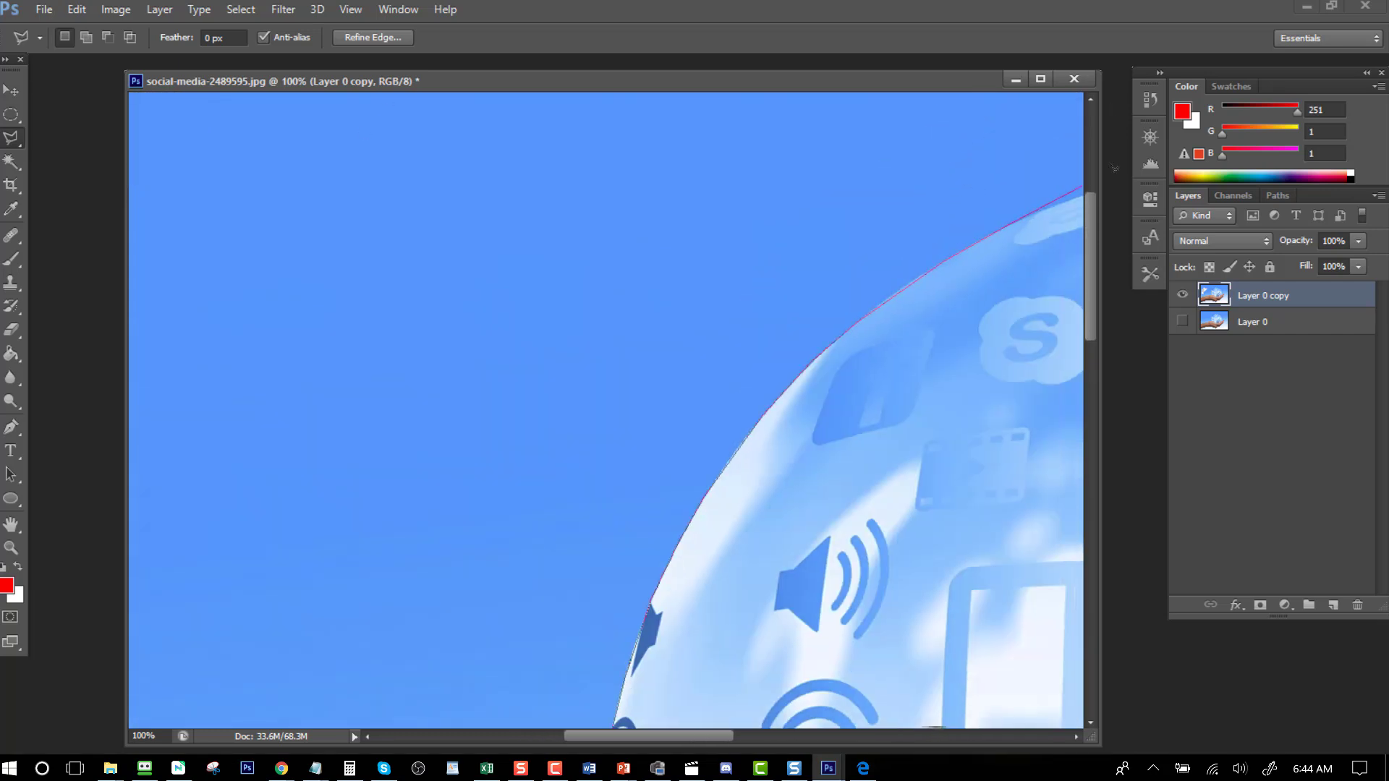
Step: Extend the outline to the globe's top, straight up past the image edge, and close it around the upper-left sky
left_click(815, 196)
left_click(943, 164)
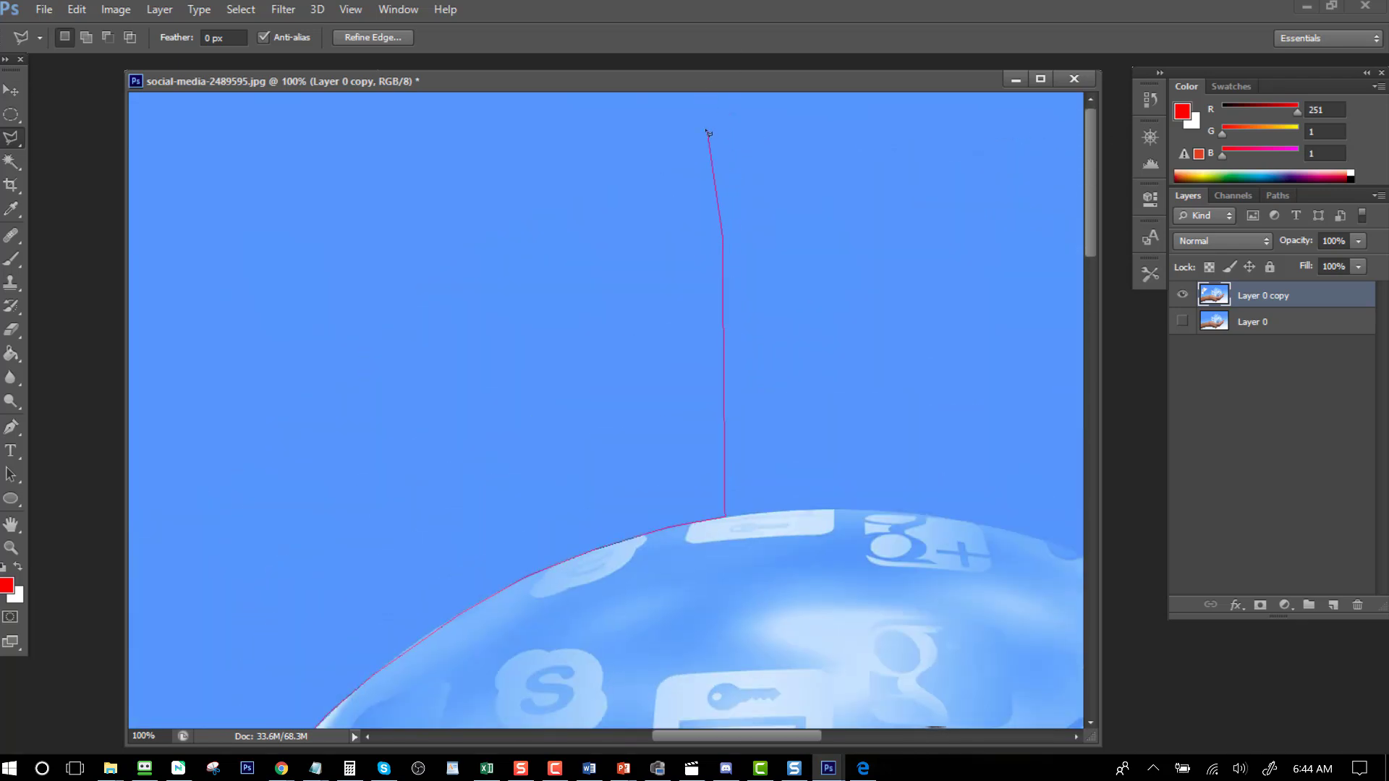
left_click(717, 81)
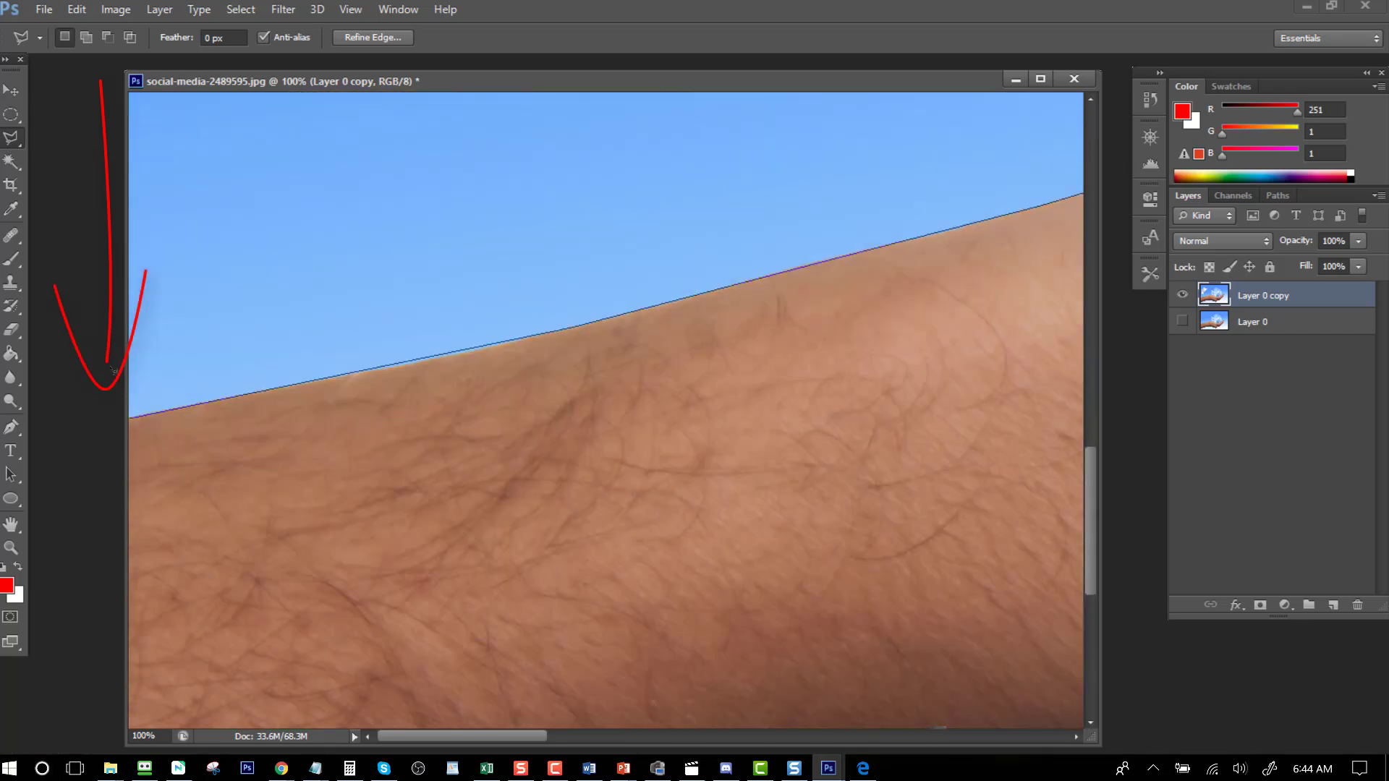
double_click(44, 149)
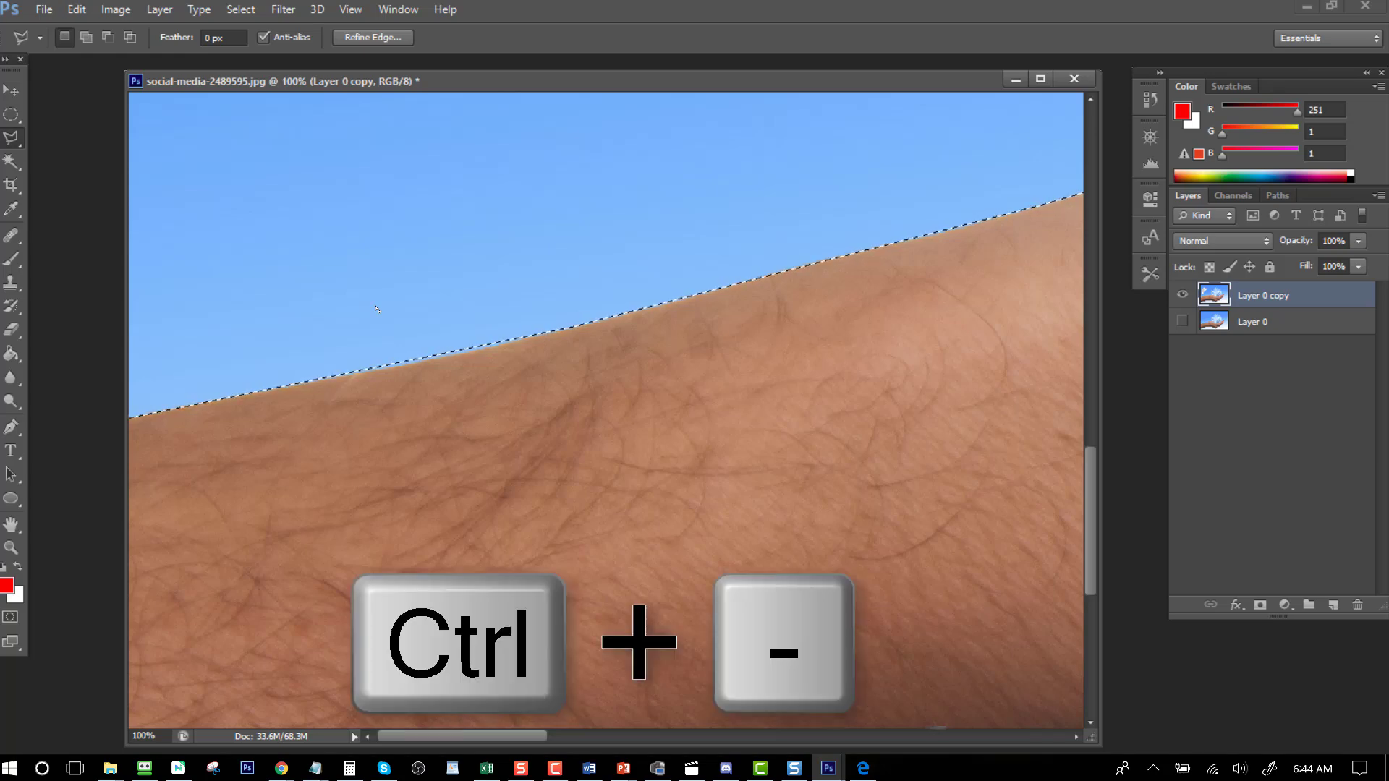
Step: Delete the selected sky above the arm and beside the globe's left half, and deselect
key("ctrl+minus")
key("ctrl+minus")
key("ctrl+minus")
key("ctrl+minus")
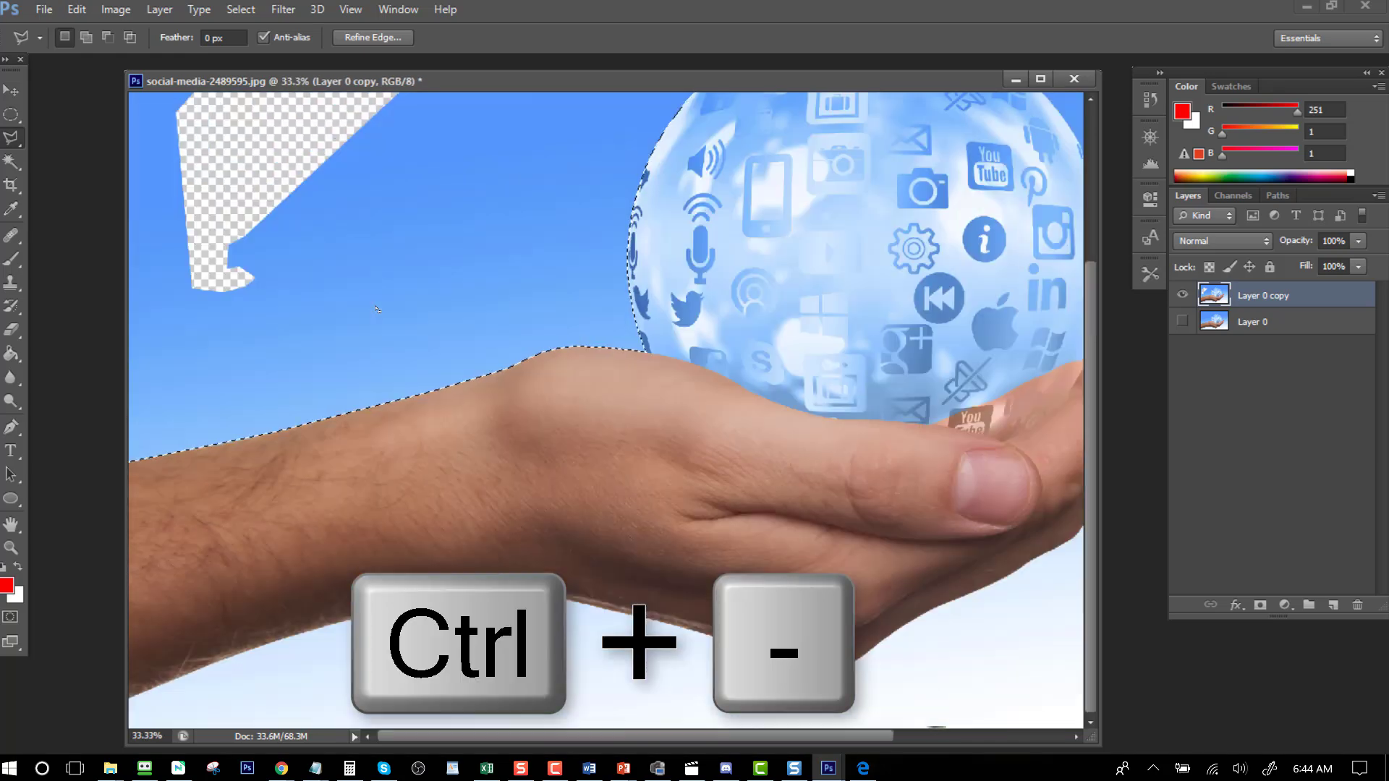
key("ctrl+minus")
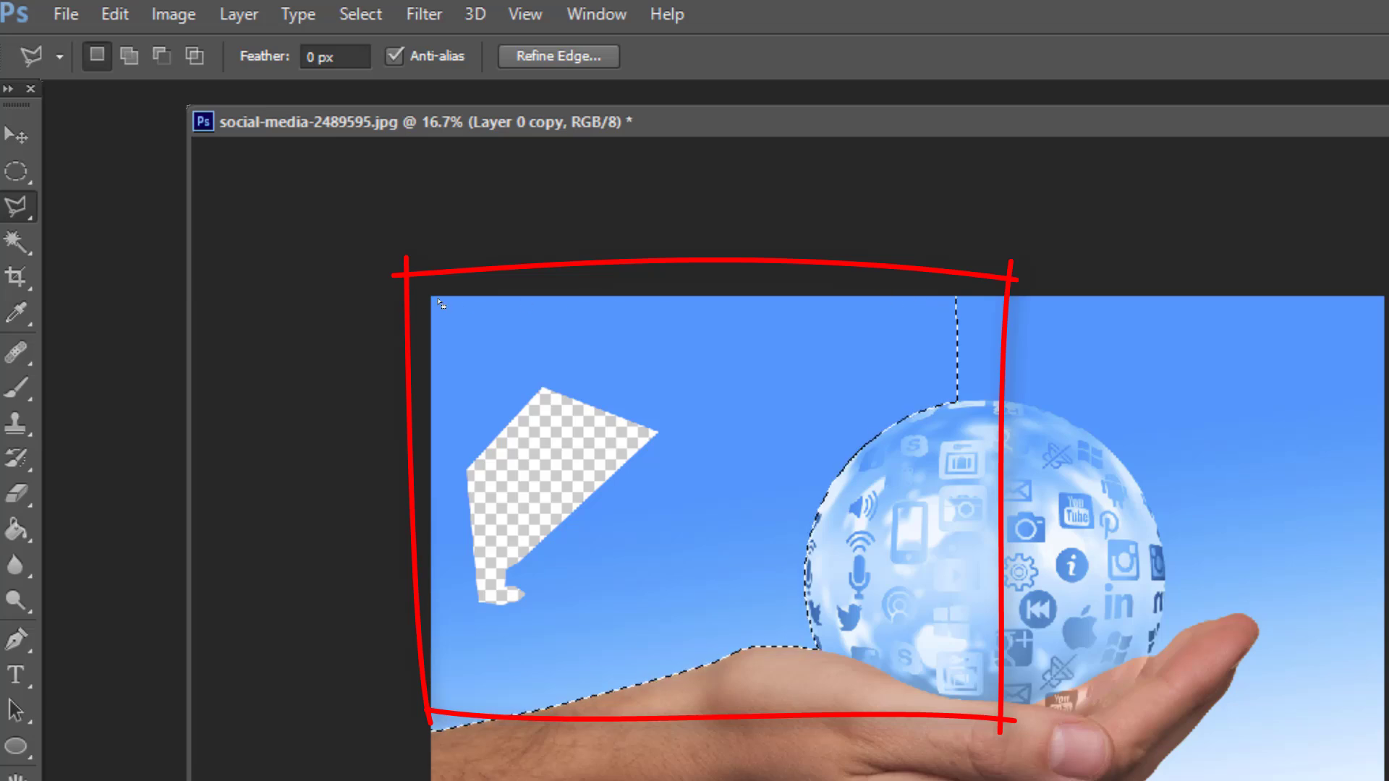
key("Delete")
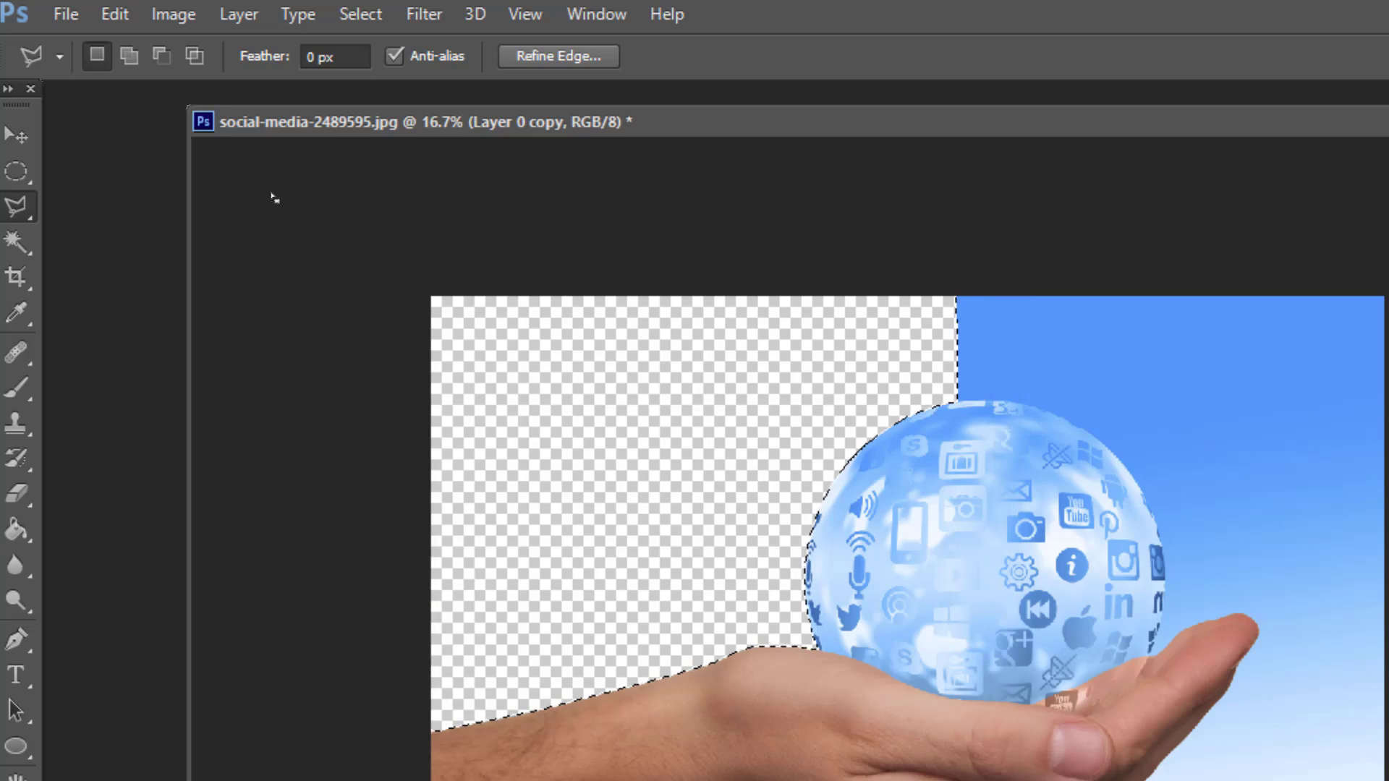
key("ctrl+d")
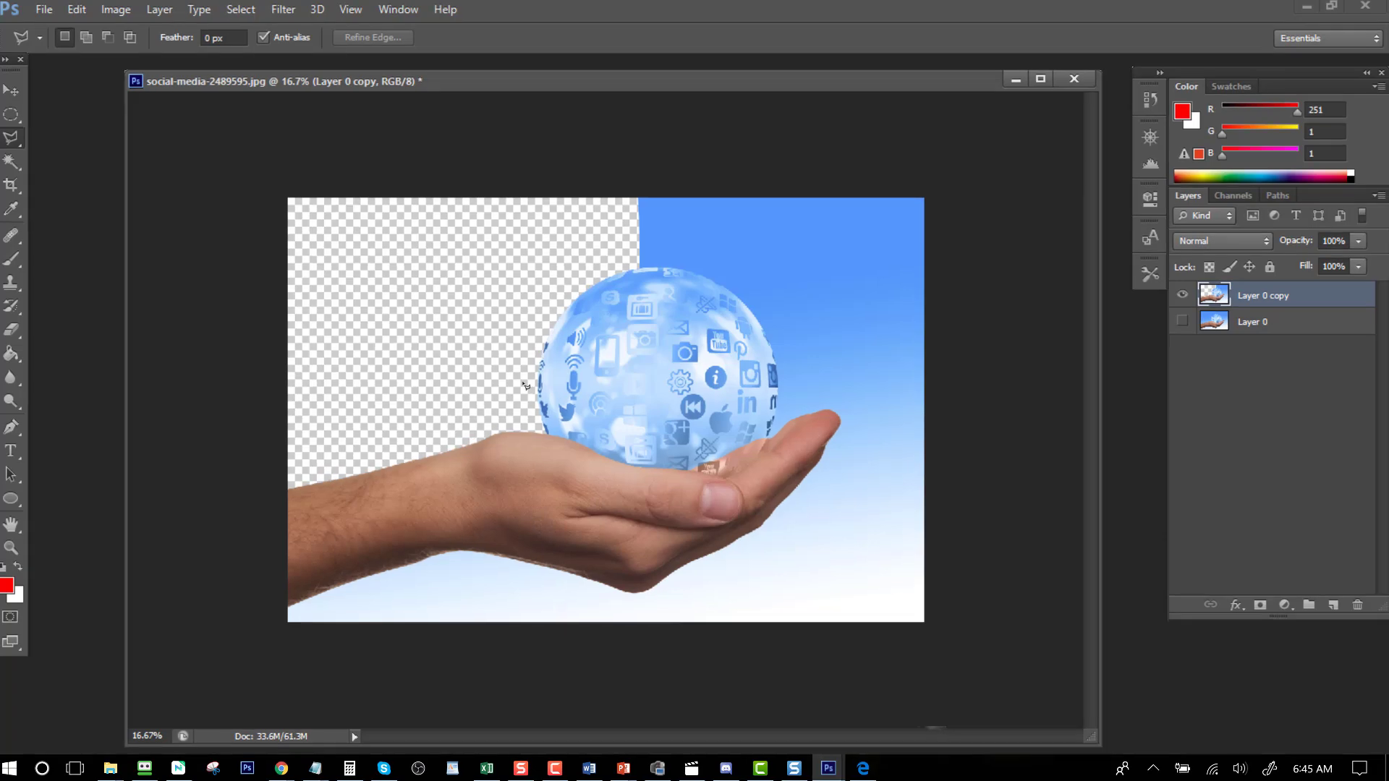
Step: Start a new Polygonal Lasso outline at the cut sky edge on top of the globe and trace its upper rim rightward
key("ctrl+plus")
key("ctrl+plus")
key("ctrl+plus")
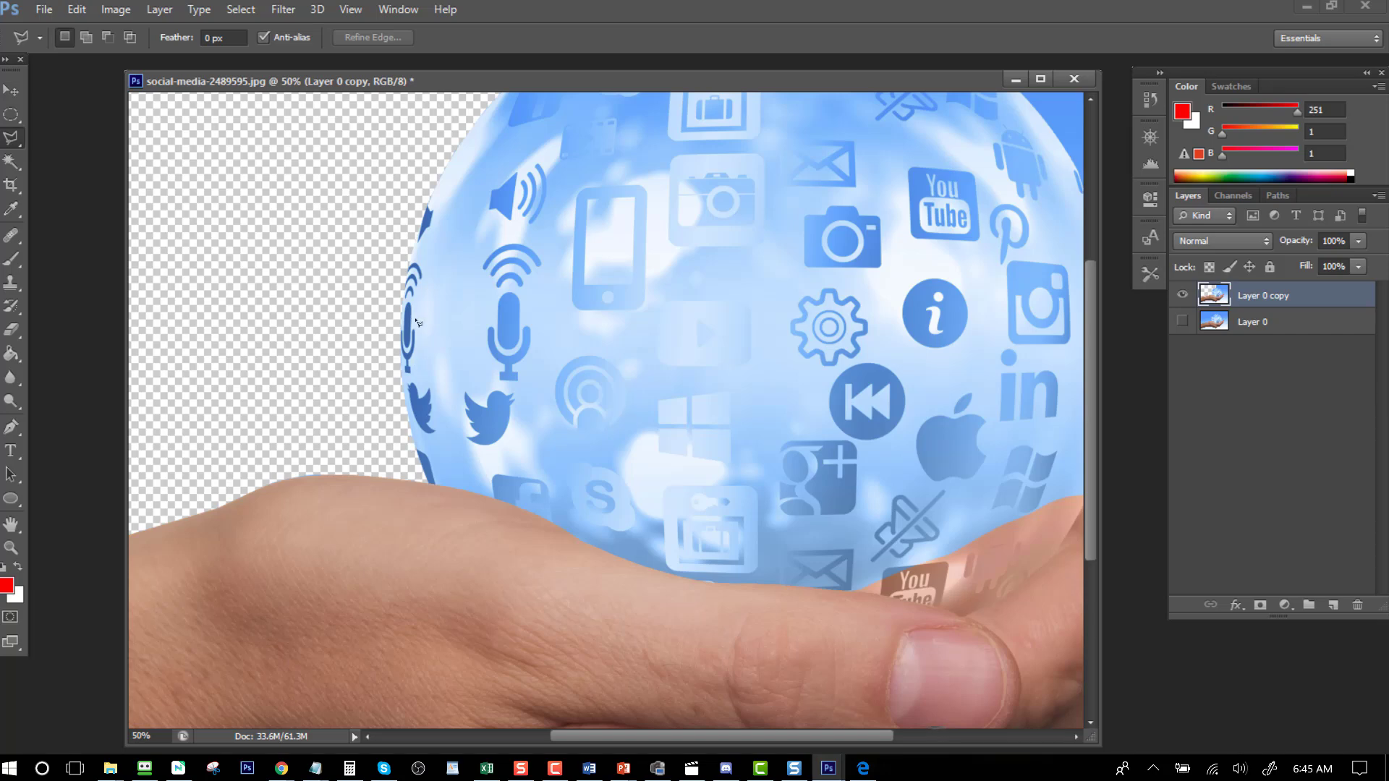
scroll(475, 203, "up", 5)
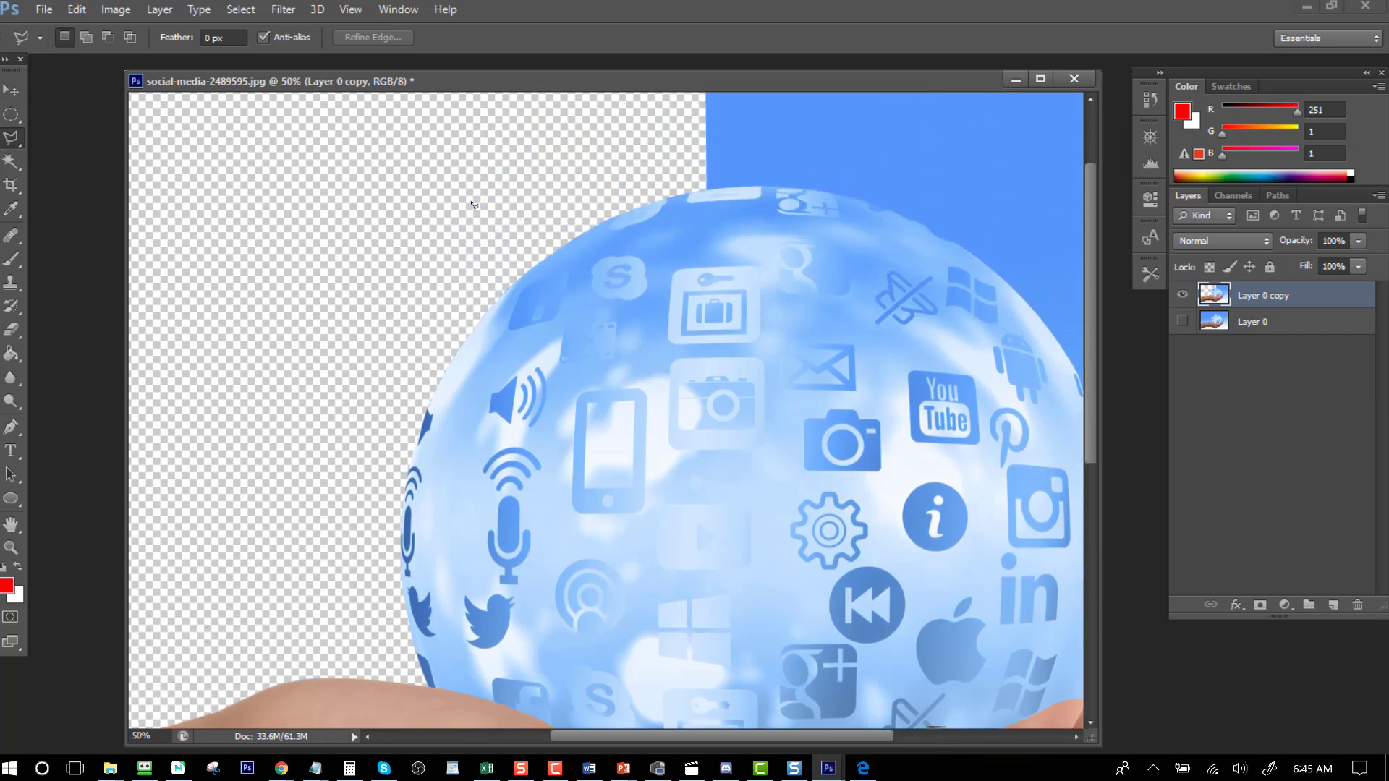
scroll(673, 222, "down", 1)
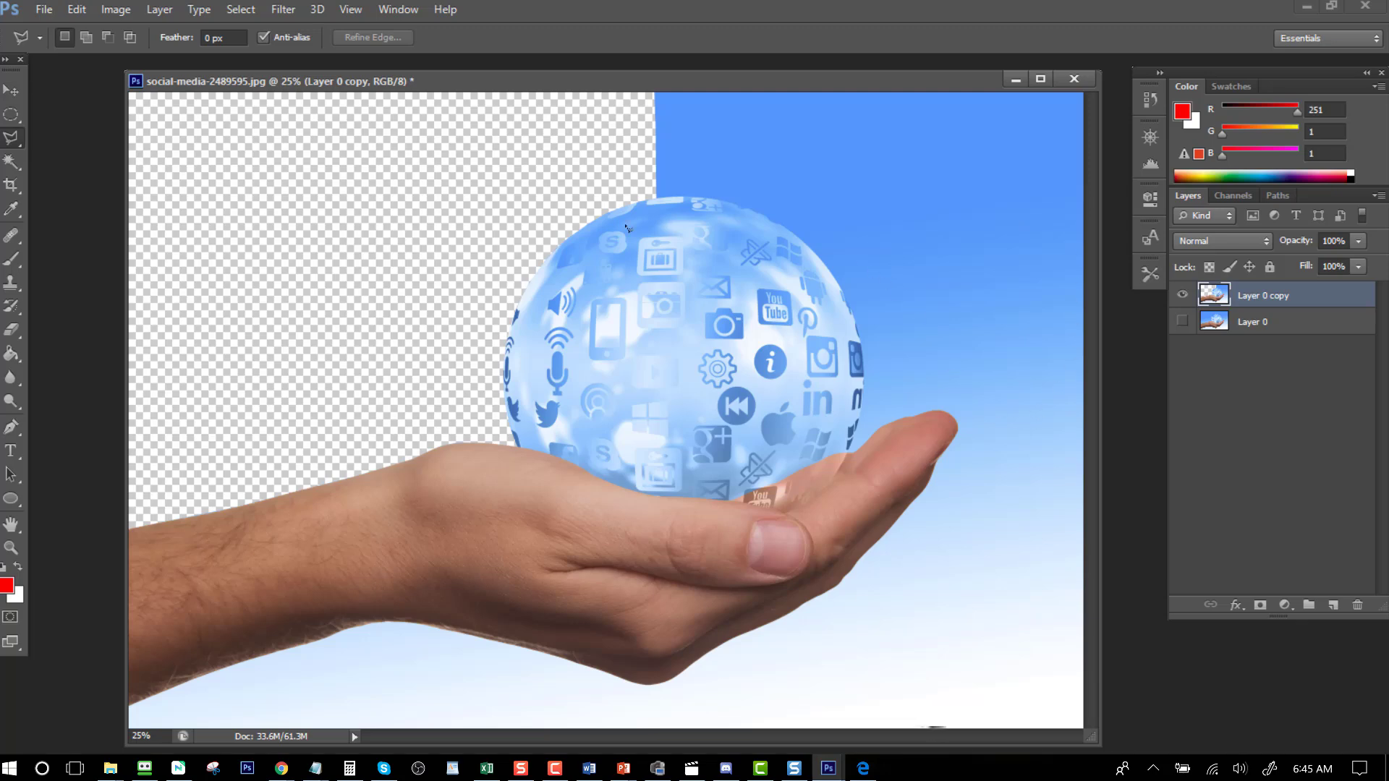
scroll(626, 228, "up", 5)
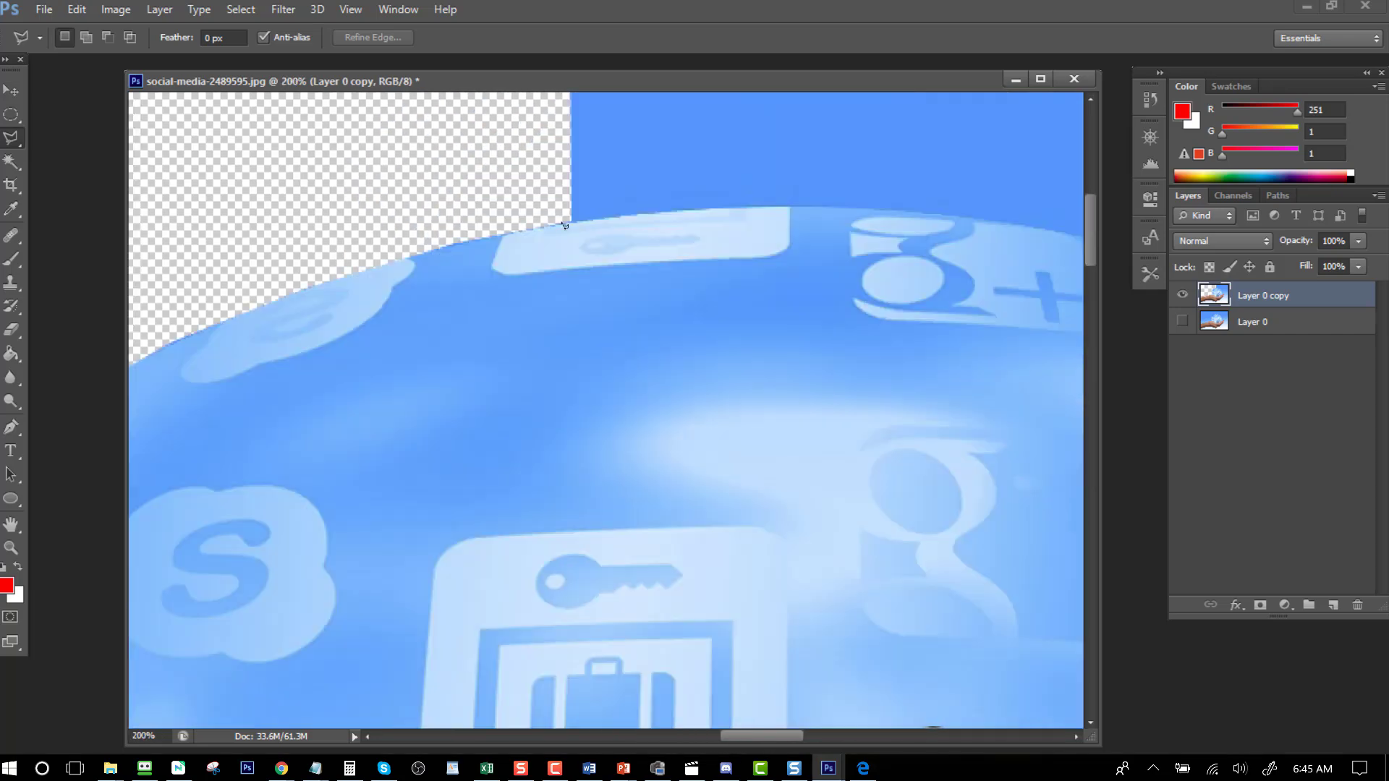
left_click(557, 220)
left_click(751, 208)
left_click(878, 211)
left_click(1010, 222)
left_click(1078, 243)
left_click(1078, 265)
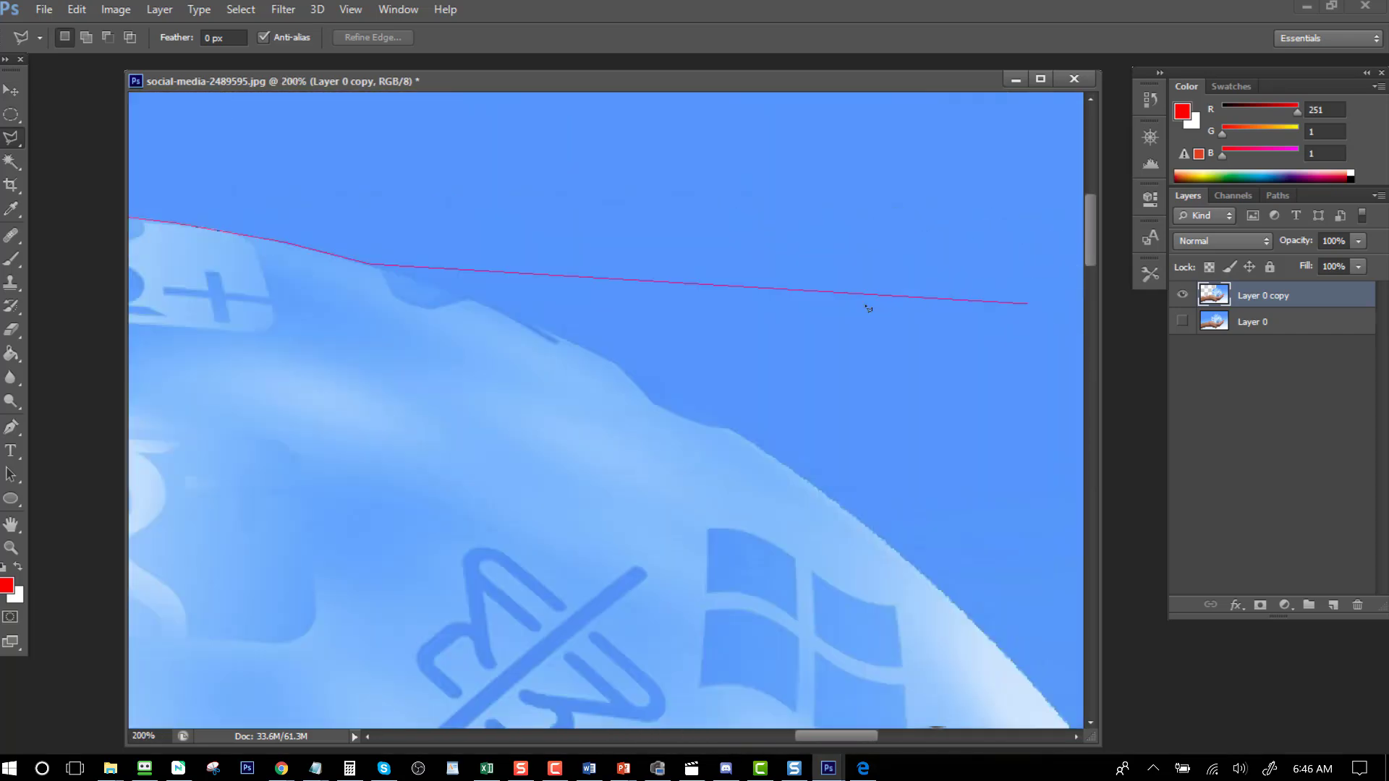
Step: Continue the outline along the globe's upper-right curve past the Windows icon
left_click(426, 280)
left_click(550, 327)
left_click(655, 382)
left_click(728, 426)
left_click(777, 460)
left_click(852, 513)
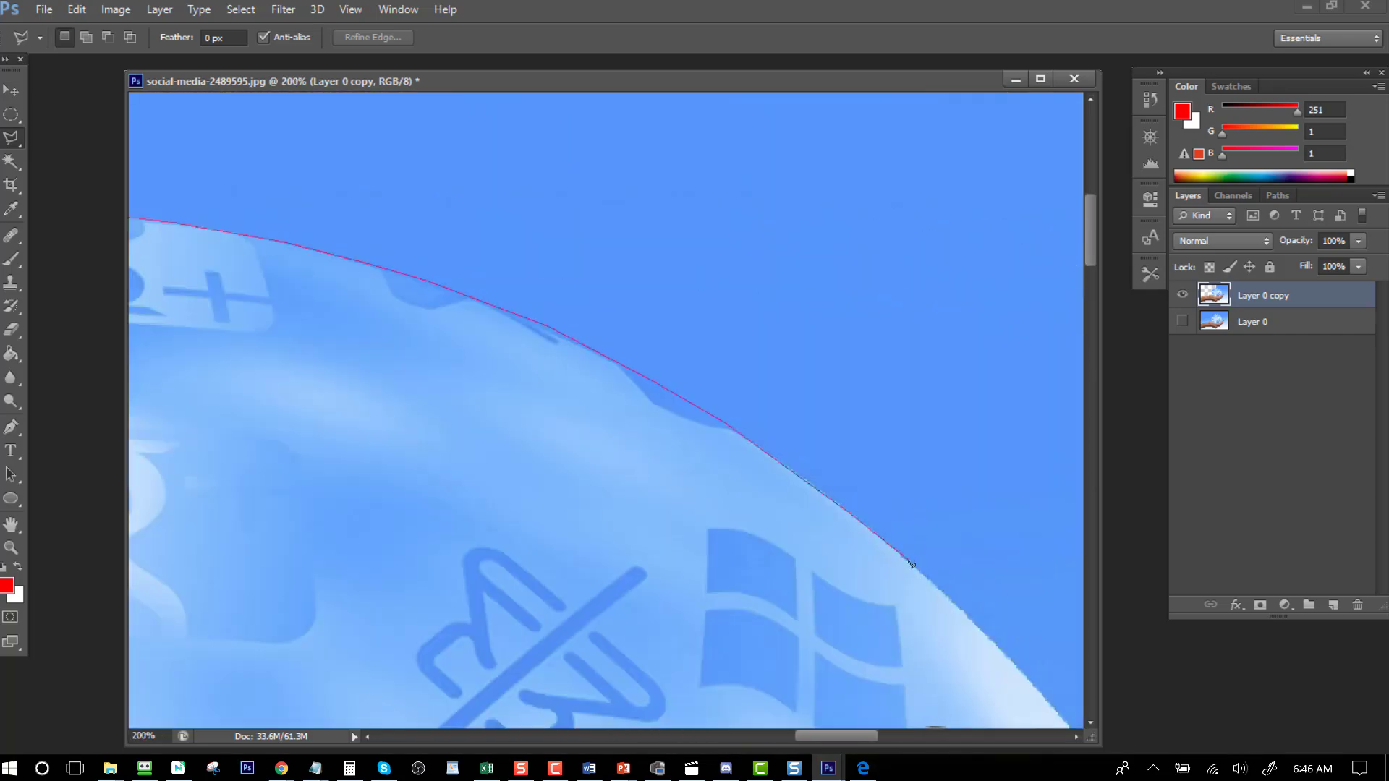
left_click(905, 556)
left_click(962, 605)
Step: Trace the outline down the globe's right rim beside the Android and Pinterest icons
left_click(450, 427)
left_click(512, 503)
left_click(589, 621)
scroll(590, 621, "down", 2)
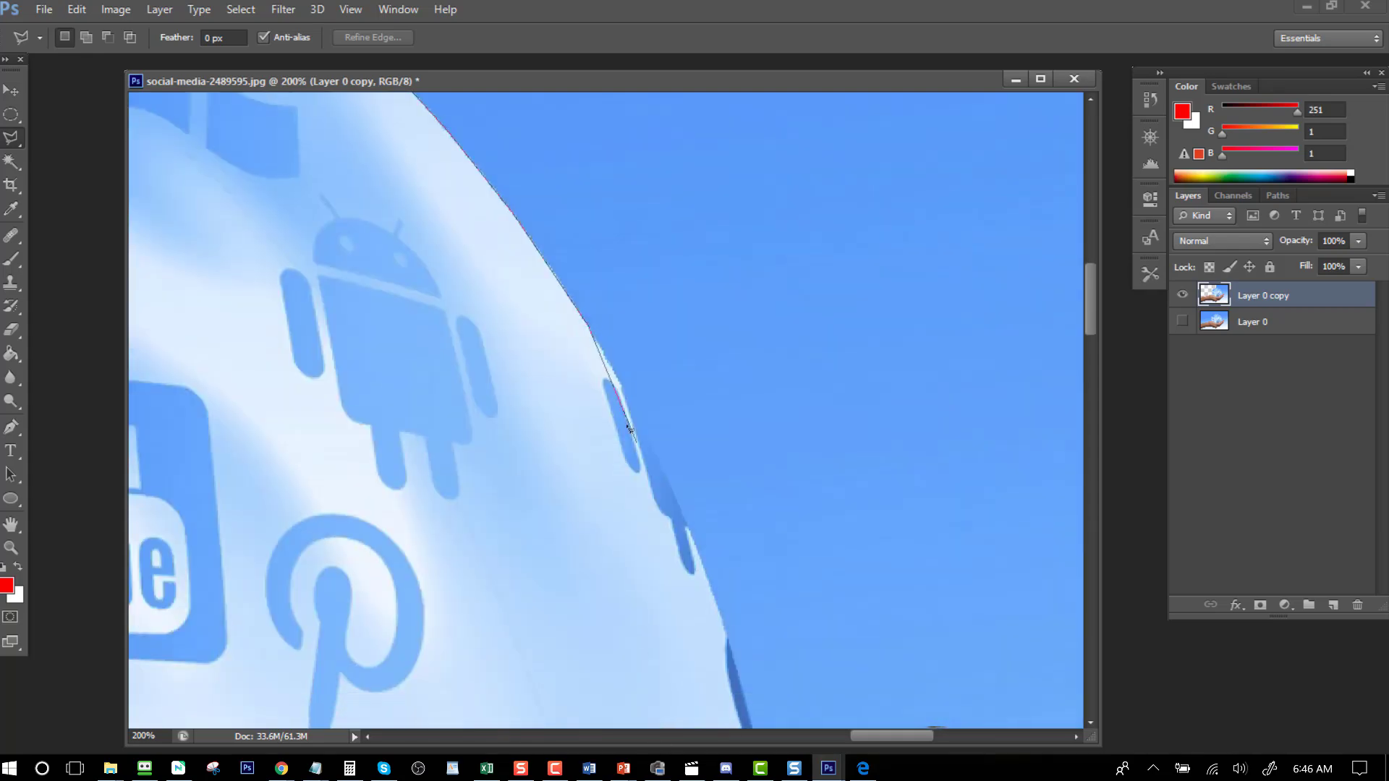
left_click(636, 410)
left_click(677, 505)
left_click(728, 651)
Step: Carry the outline down the globe's rightmost rim past the Instagram and LinkedIn icons
scroll(732, 655, "down", 3)
left_click(760, 323)
left_click(781, 442)
left_click(790, 533)
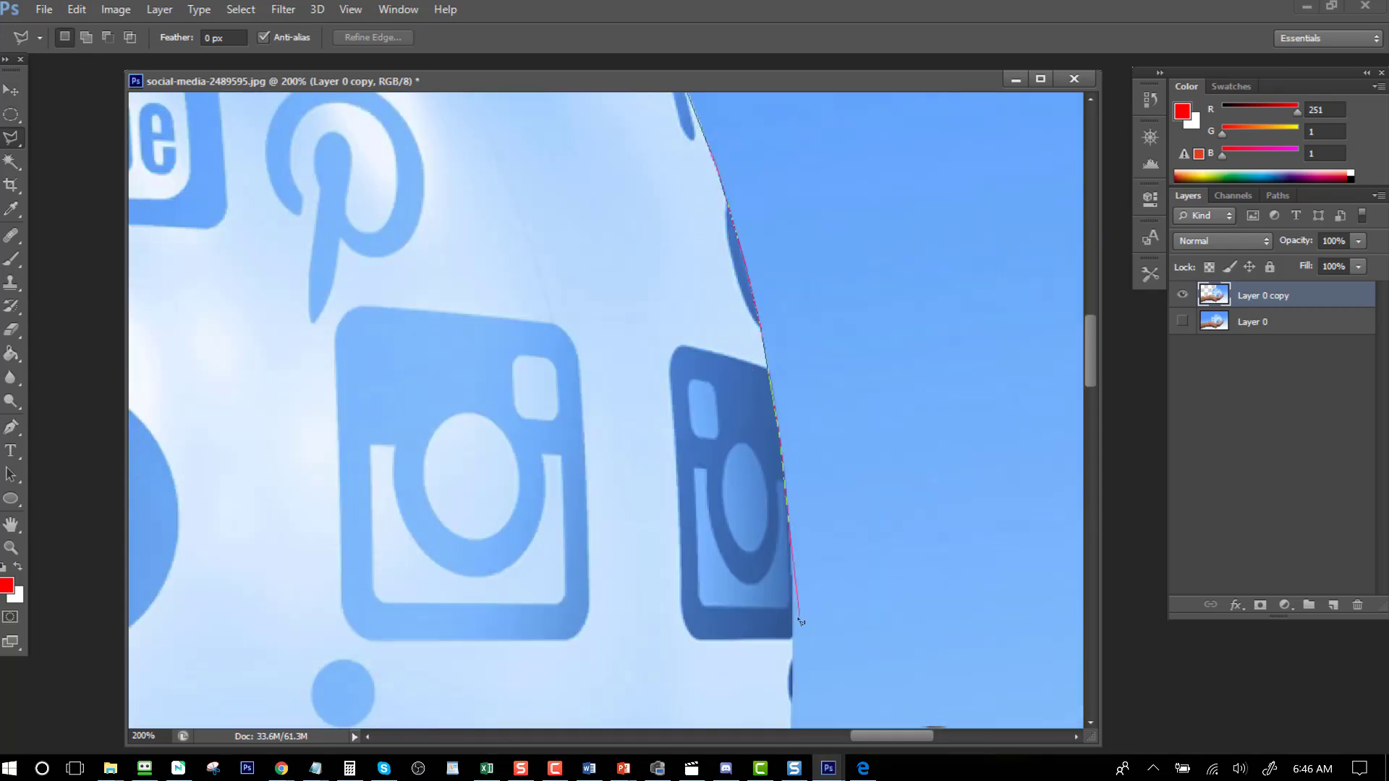
left_click(794, 622)
scroll(795, 622, "down", 3)
left_click(792, 434)
left_click(776, 592)
Step: Trace the globe's lower-right rim down to where it meets the fingers
scroll(752, 667, "down", 3)
left_click(768, 347)
left_click(753, 410)
left_click(728, 511)
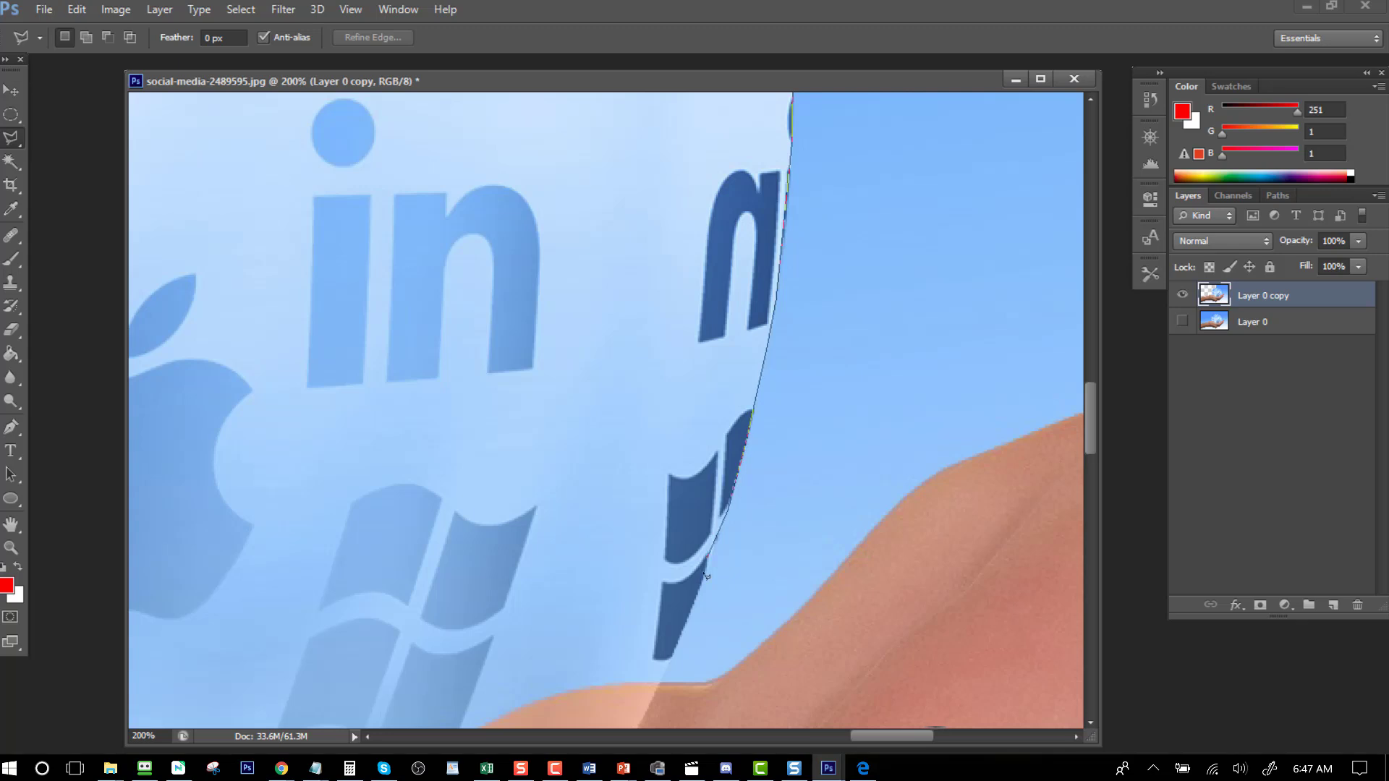
left_click(706, 566)
left_click(660, 683)
Step: Turn the outline at the globe's base and follow the fingers' upper edge upward
left_click(702, 684)
left_click(723, 676)
left_click(765, 641)
left_click(808, 601)
left_click(870, 533)
left_click(917, 488)
left_click(952, 465)
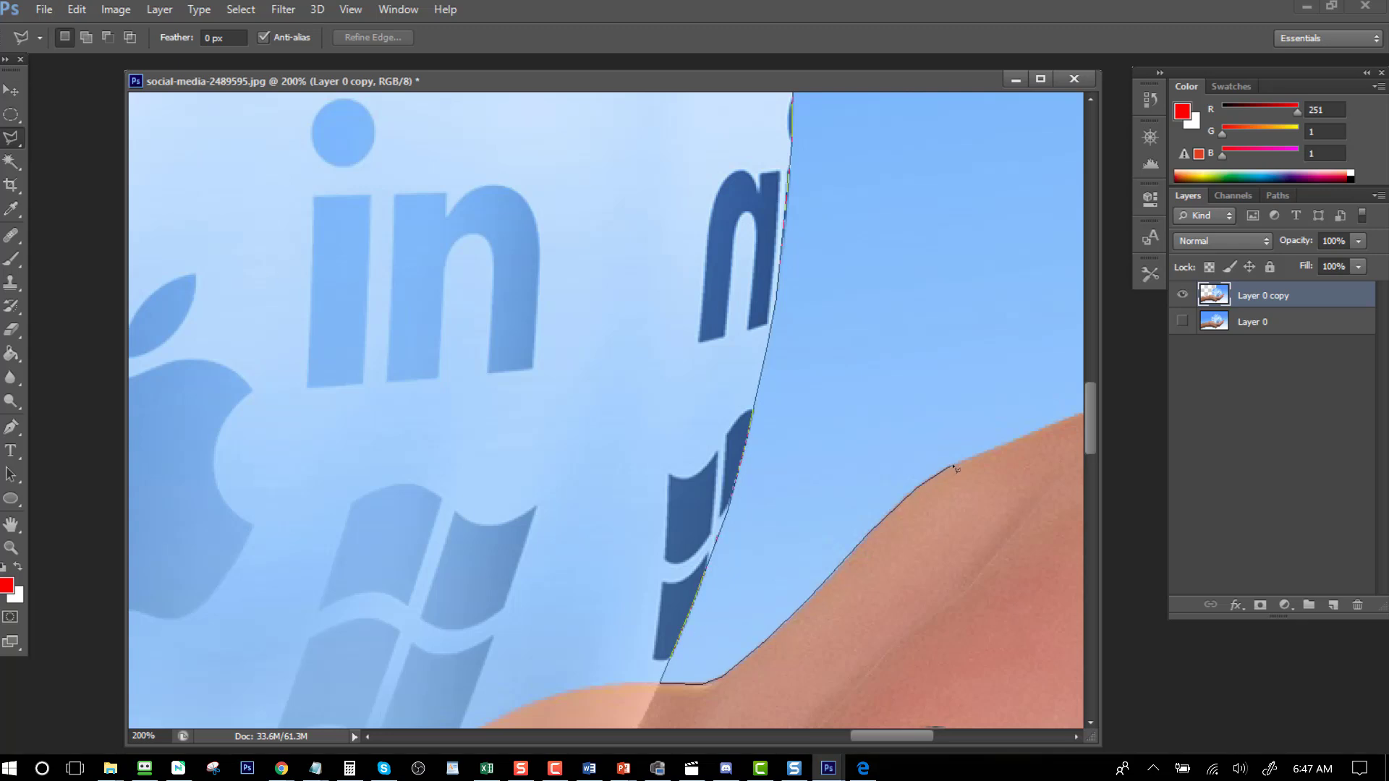
Step: Continue the outline along the finger's upper edge and around the top of the fingertip
scroll(1066, 412, "right", 3)
left_click(696, 407)
left_click(770, 391)
left_click(890, 358)
left_click(992, 343)
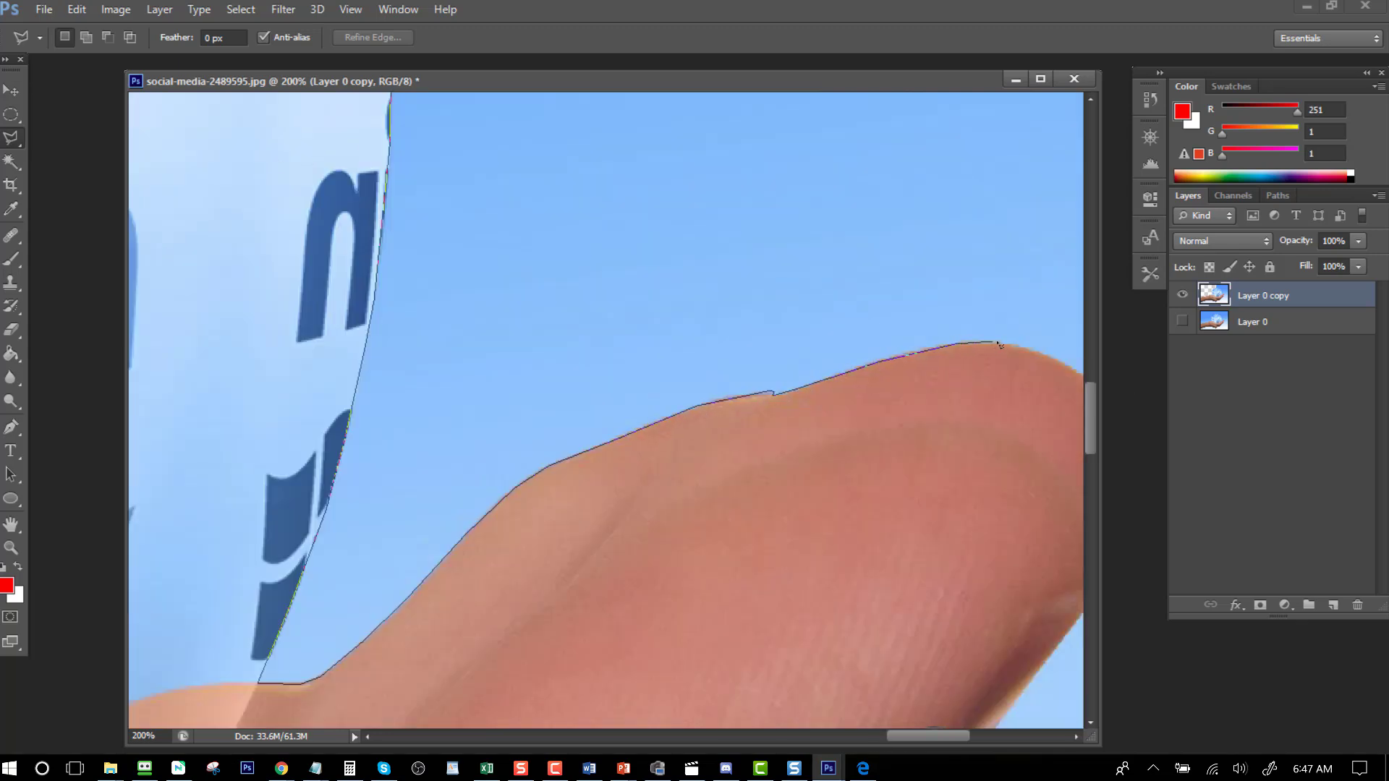
scroll(1063, 362, "right", 3)
left_click(827, 370)
left_click(852, 389)
left_click(899, 468)
Step: Close the outline from the fingertip around the image's upper-right corner to its starting point, and delete the enclosed sky
scroll(1085, 413, "right", 8)
left_click(1114, 405)
left_click(1114, 52)
scroll(607, 410, "left", 10)
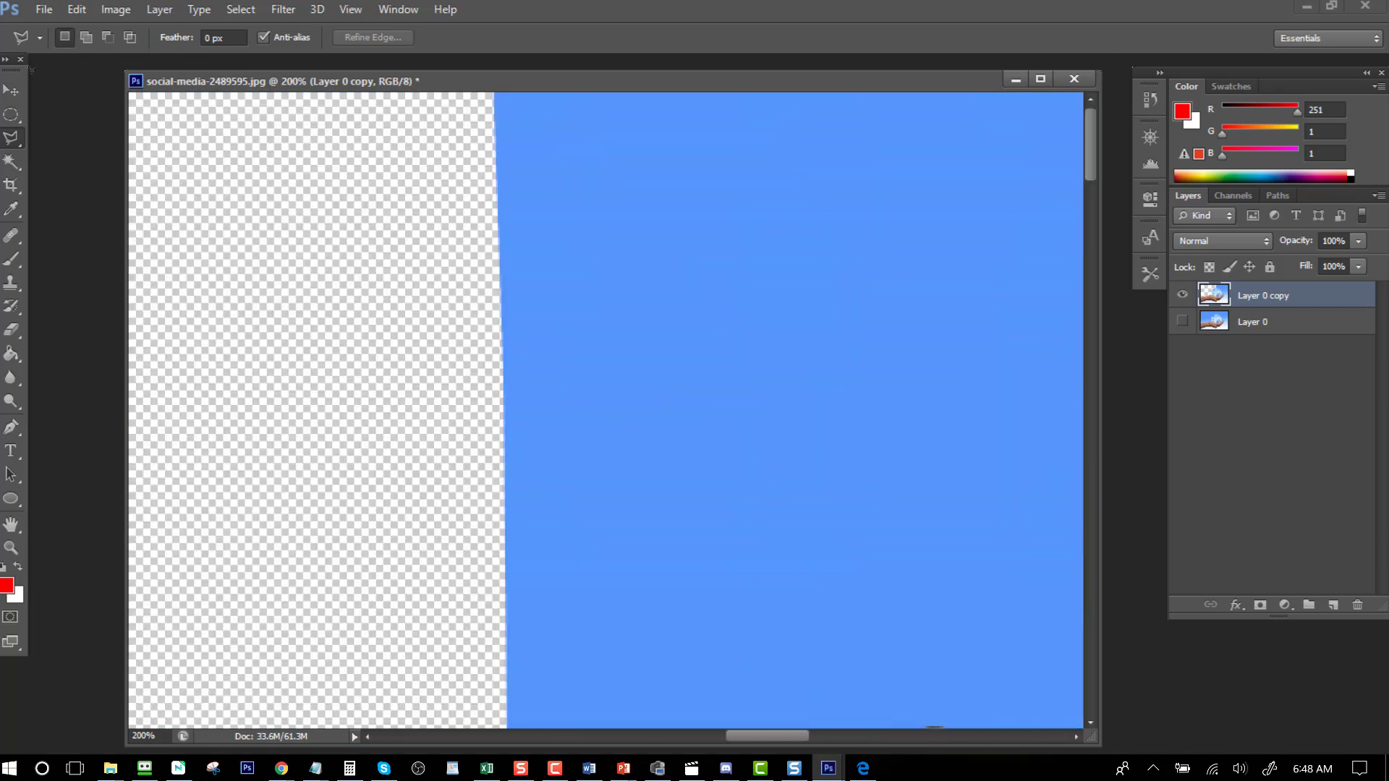
left_click(796, 79)
scroll(814, 397, "down", 3)
left_click(487, 381)
key("Delete")
Step: Start a new Polygonal Lasso outline at the remaining sky's upper edge by the fingertip and trace around the tip
left_click_drag(735, 736, 818, 737)
scroll(817, 715, "down", 10)
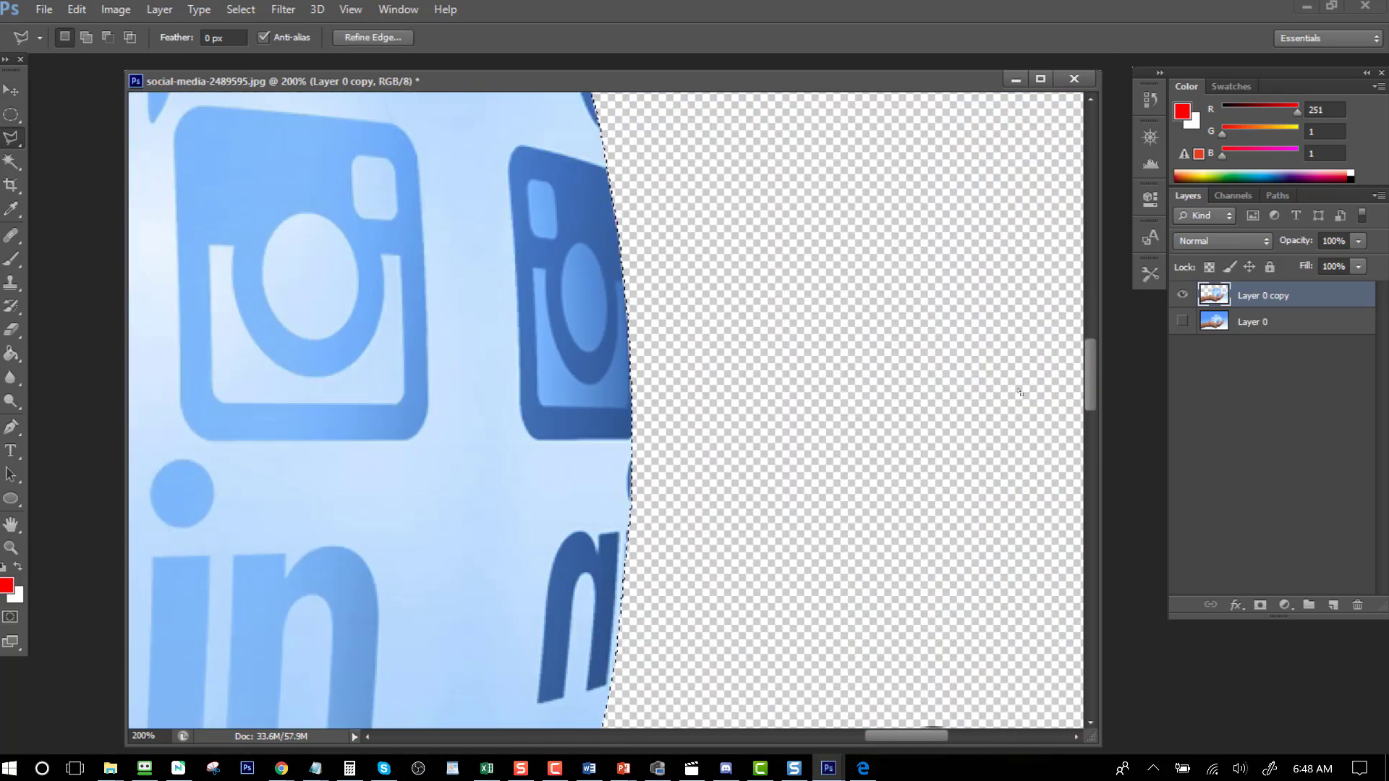
scroll(846, 508, "right", 3)
scroll(846, 508, "right", 10)
left_click(881, 254)
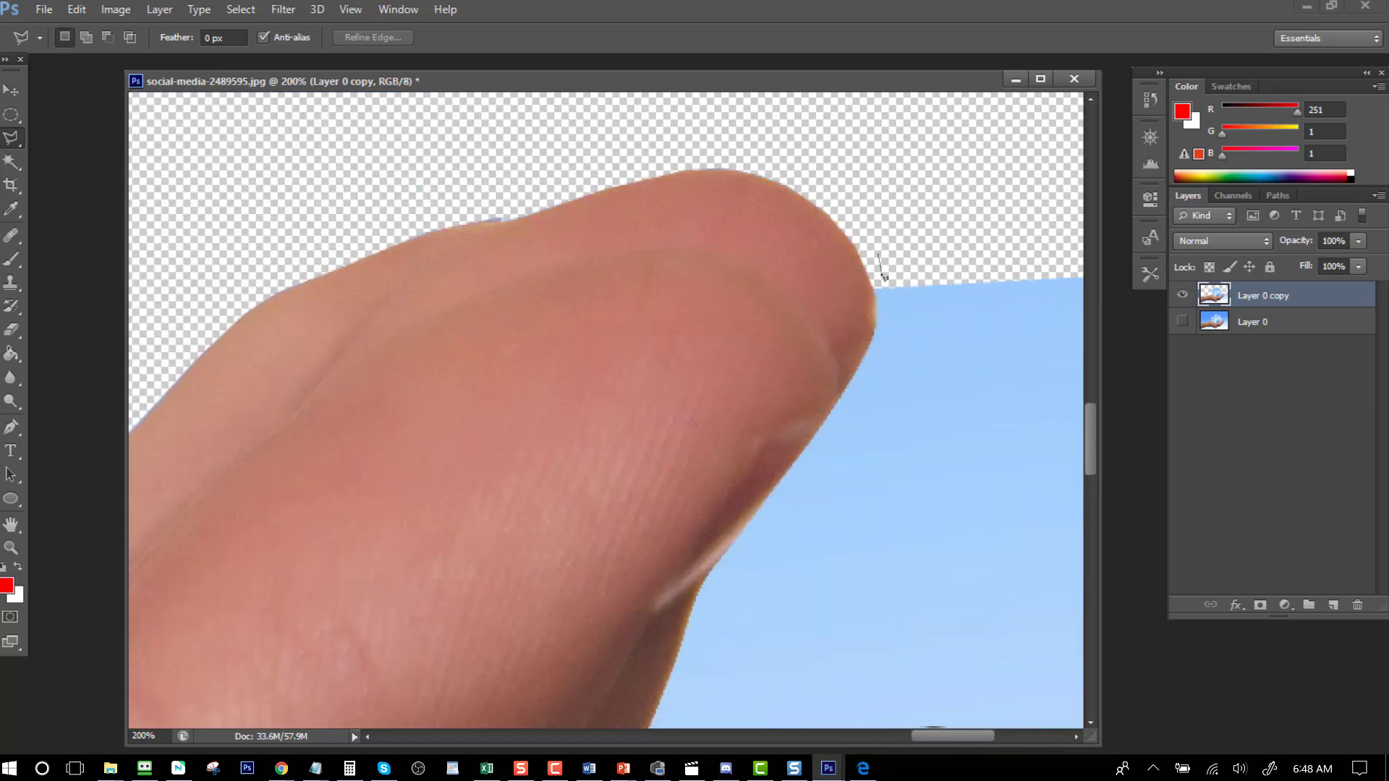
left_click(875, 286)
scroll(877, 305, "up", 1)
left_click(874, 292)
left_click(874, 333)
left_click(870, 355)
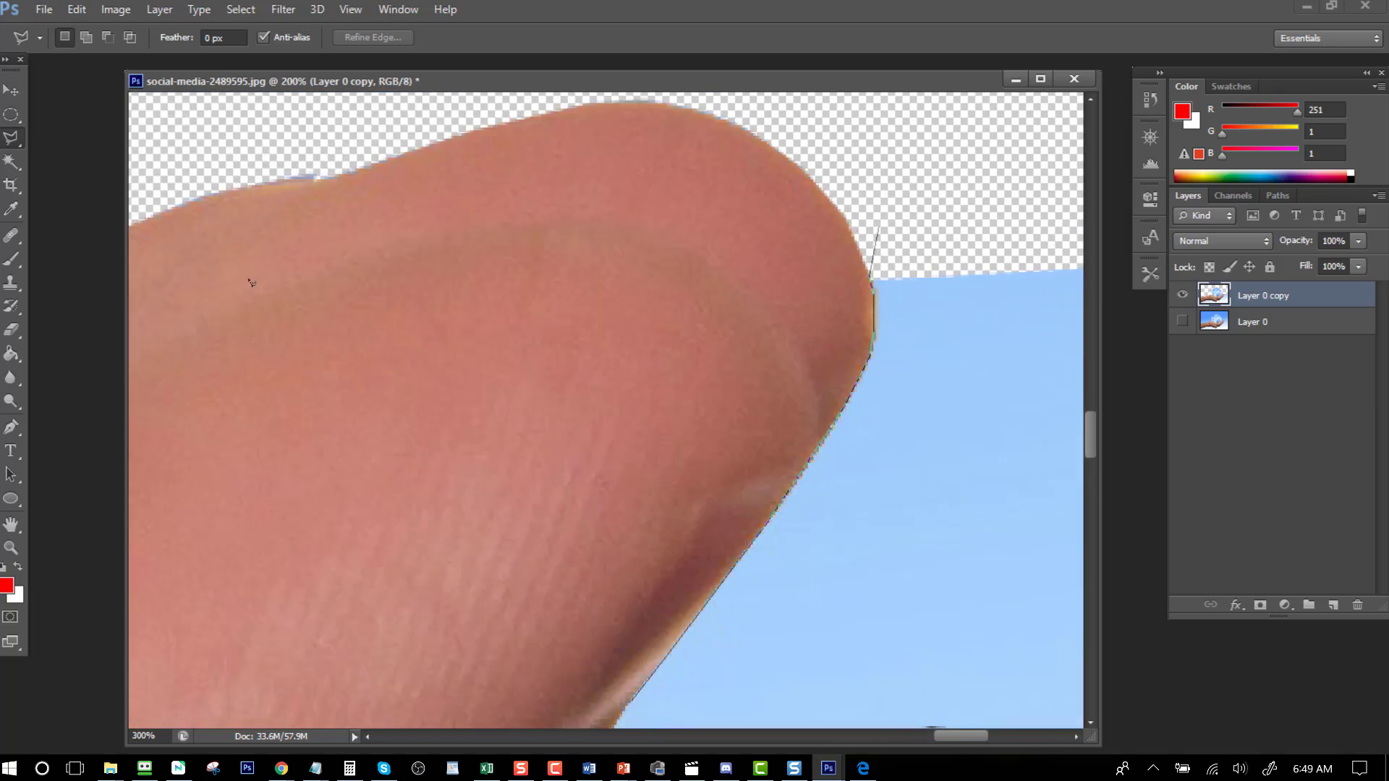
Step: Continue the Polygonal Lasso outline from the fingertip down the underside of the finger
scroll(632, 695, "down", 5)
scroll(466, 507, "down", 2)
left_click(458, 407)
left_click(369, 505)
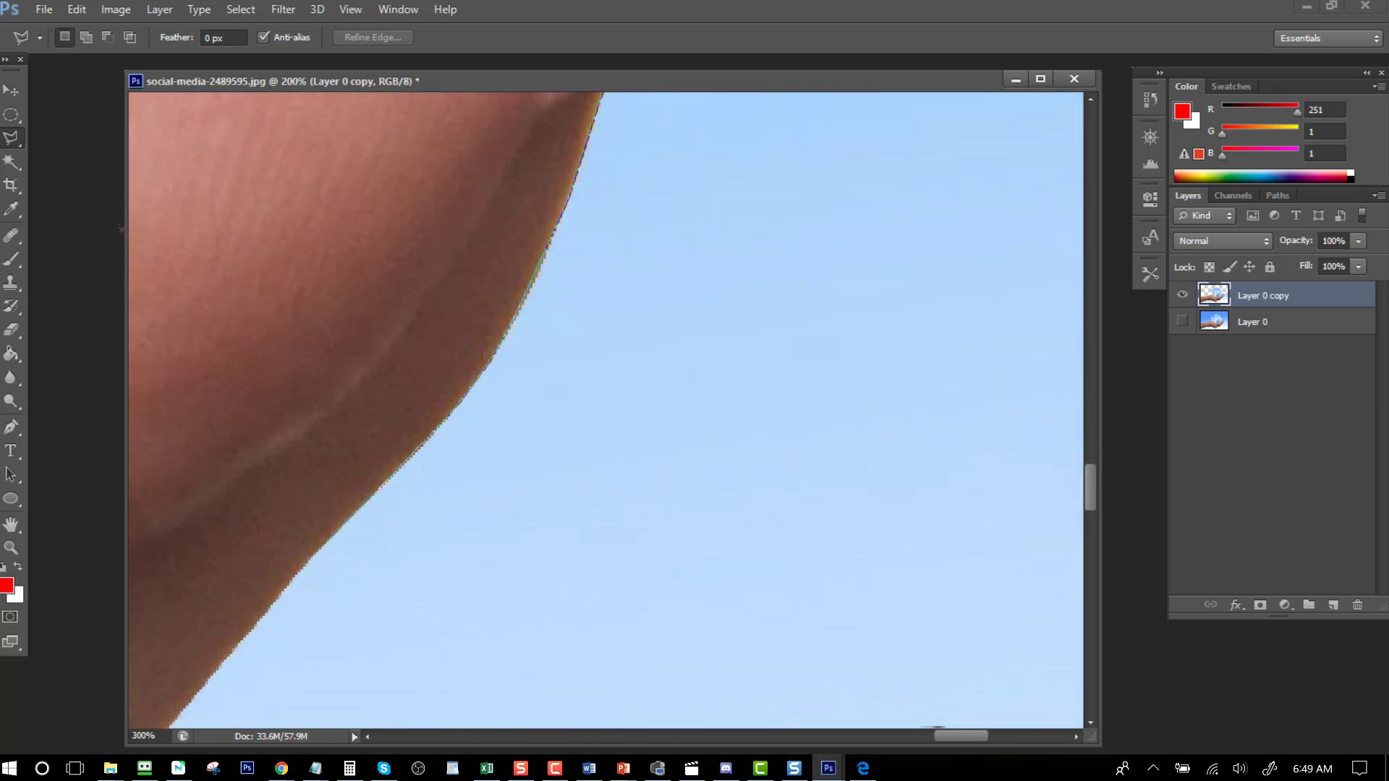
scroll(369, 505, "down", 7)
scroll(369, 505, "left", 6)
left_click(544, 303)
left_click(422, 416)
left_click(298, 546)
left_click(241, 623)
Step: Trace the outline around the bulge in the hand's lower edge beneath the thumbnail
scroll(241, 623, "down", 5)
scroll(241, 623, "left", 6)
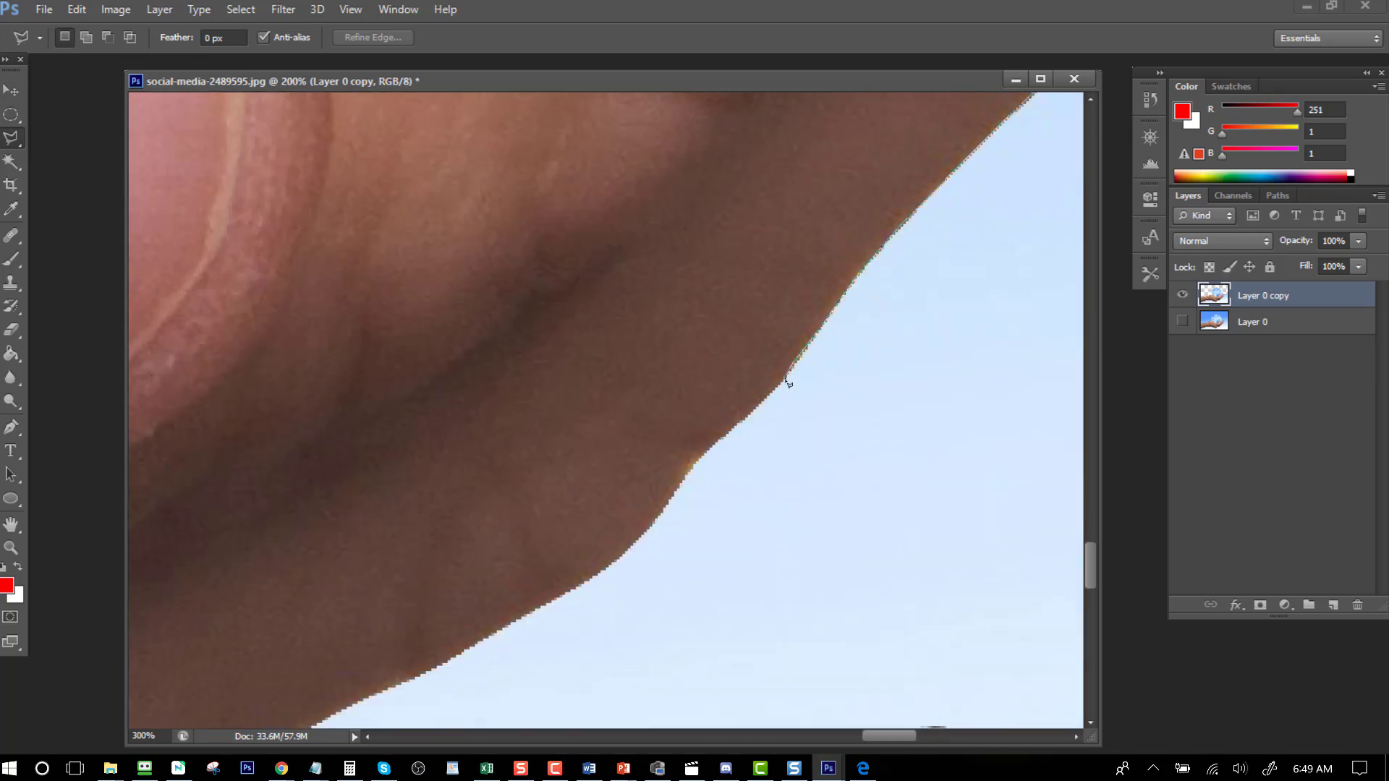
left_click(786, 380)
left_click(700, 455)
left_click(627, 554)
left_click(595, 577)
left_click(411, 680)
scroll(371, 707, "down", 3)
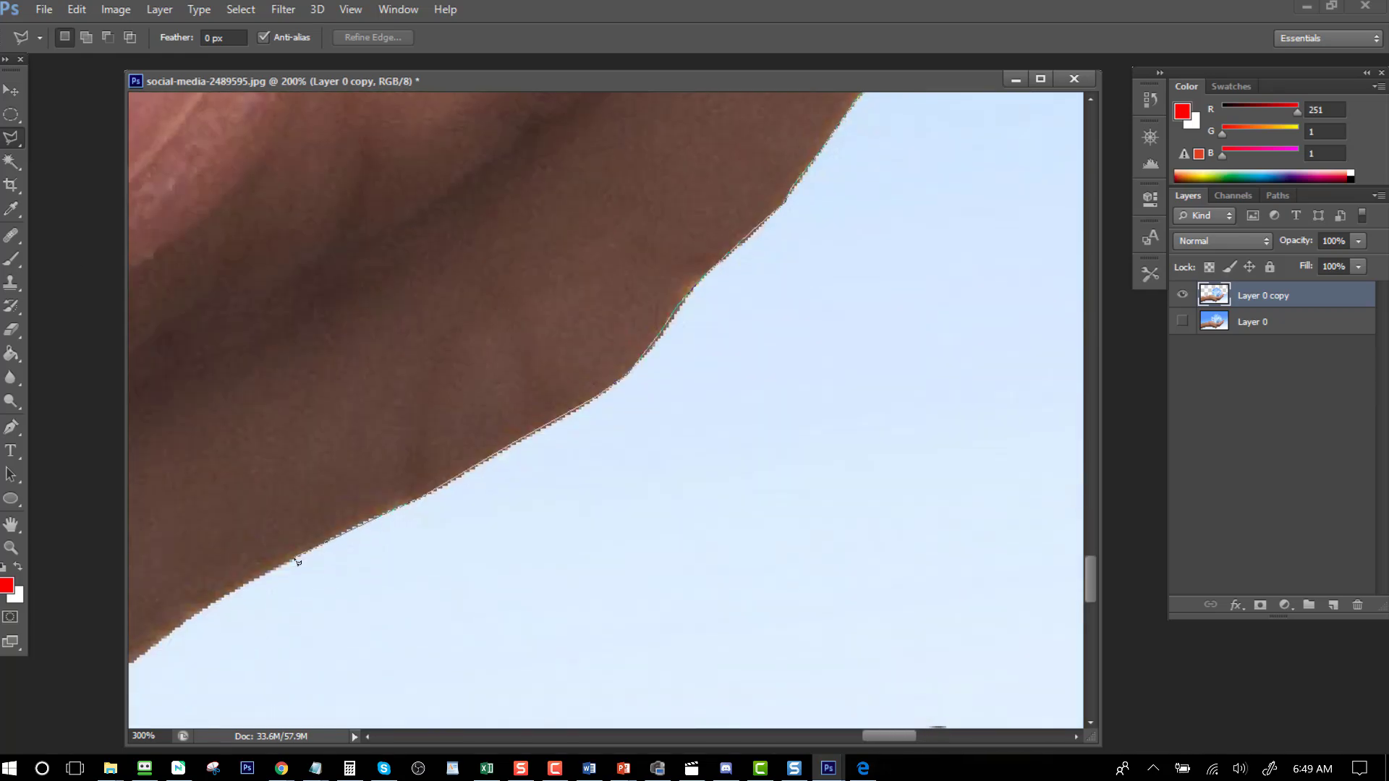
left_click(297, 561)
Step: Extend the outline along the straight stretch of the hand's underside beyond the bulge
scroll(210, 602, "down", 7)
scroll(210, 602, "left", 8)
left_click(868, 222)
left_click(740, 301)
left_click(260, 533)
Step: Follow the underside of the palm with closely spaced points down toward the hand's lowest part
scroll(260, 532, "left", 8)
scroll(606, 410, "down", 4)
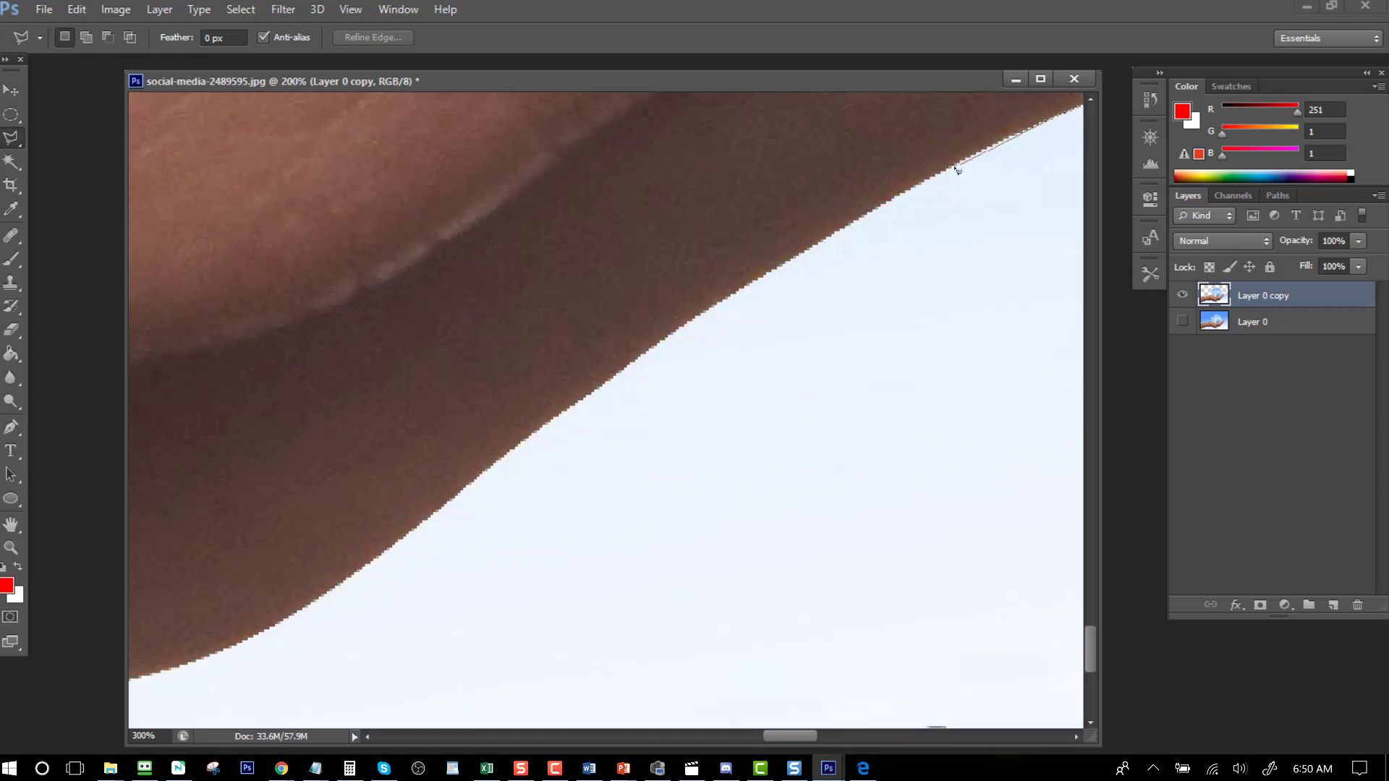
left_click(944, 168)
left_click(794, 255)
left_click(686, 320)
left_click(557, 415)
left_click(474, 479)
left_click(376, 555)
left_click(295, 613)
left_click(225, 641)
Step: Carry the outline around the lowest point of the hand and up along the heel of the palm
scroll(226, 644, "left", 6)
left_click(490, 693)
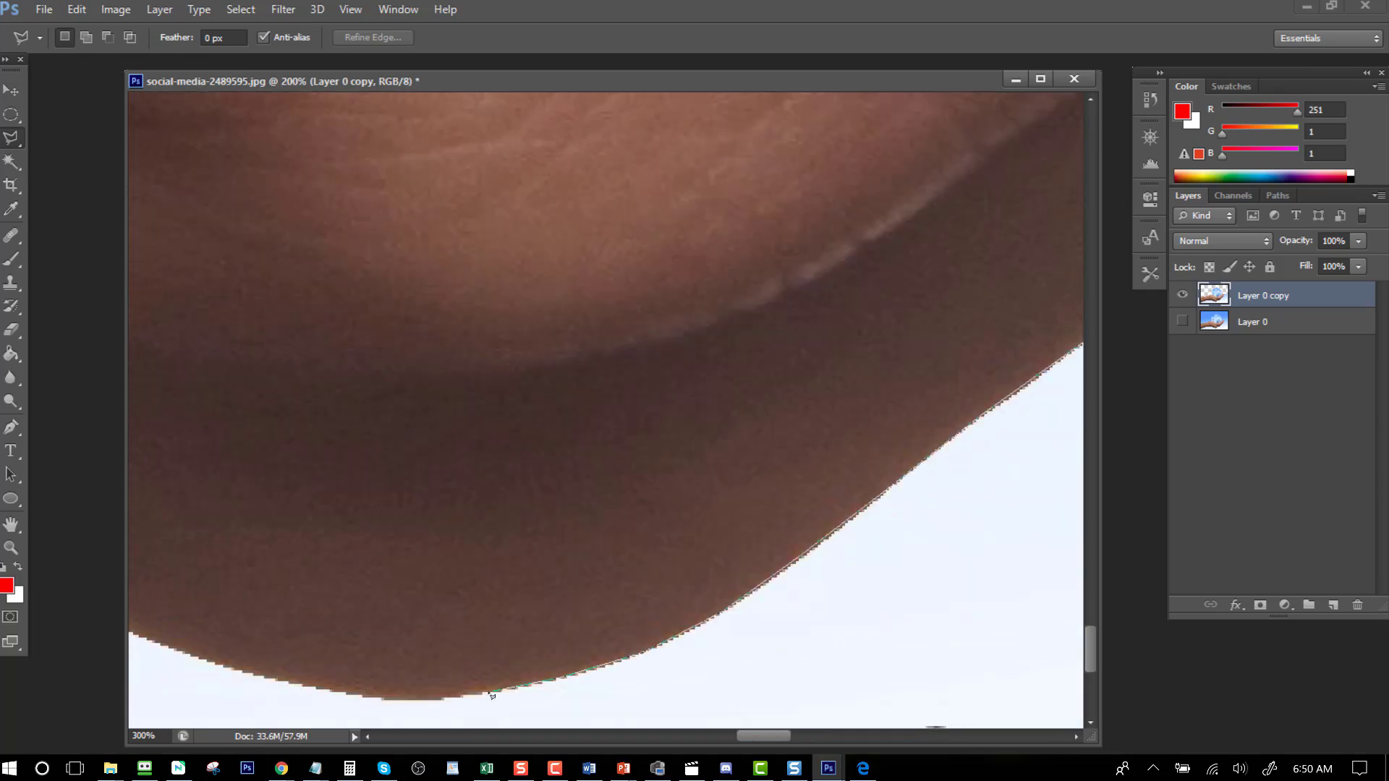
left_click(406, 695)
left_click(288, 678)
left_click(194, 650)
scroll(188, 649, "left", 7)
left_click(563, 603)
left_click(289, 501)
left_click(138, 455)
Step: Continue the outline along the heel of the hand and over the arch beneath the wrist
scroll(138, 455, "left", 8)
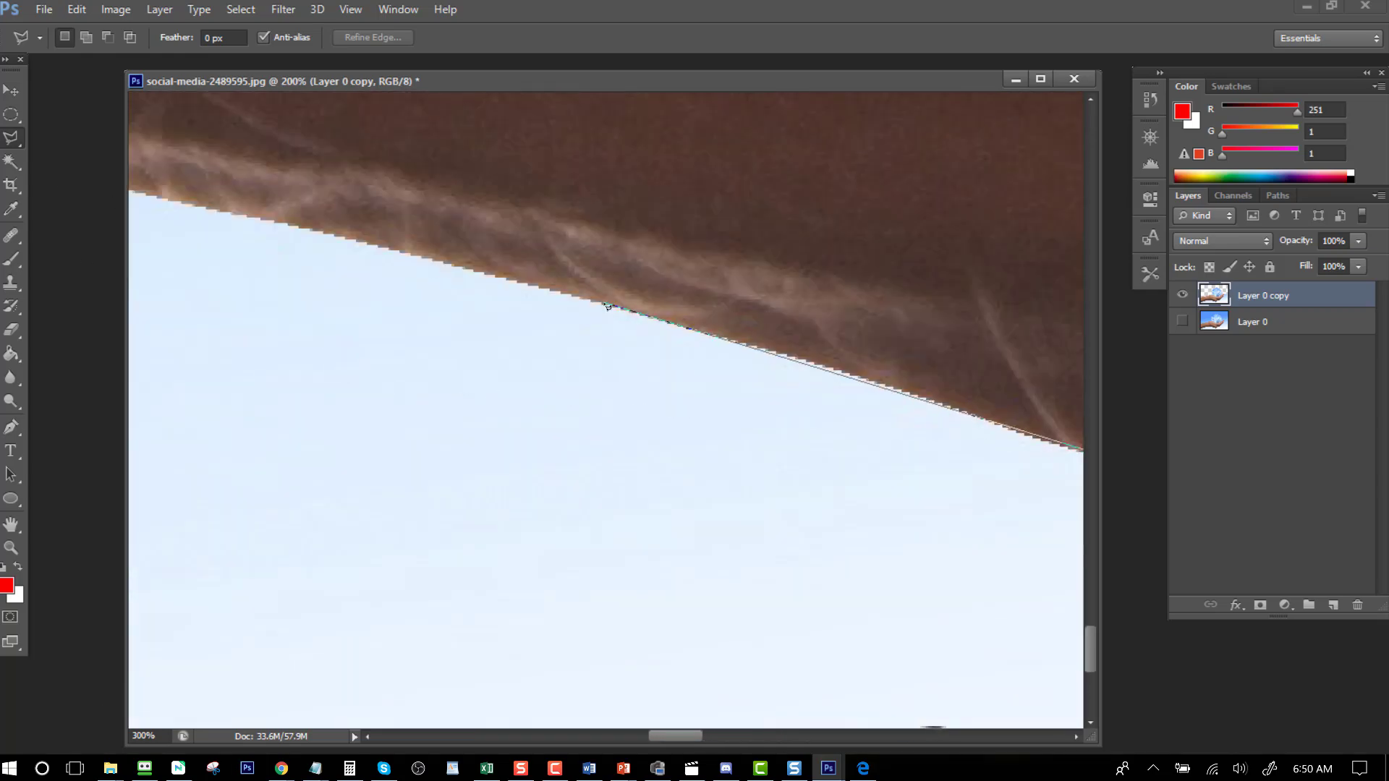
left_click(611, 306)
left_click(132, 194)
scroll(131, 196, "left", 9)
scroll(132, 195, "up", 3)
left_click(629, 281)
scroll(91, 79, "left", 8)
left_click(724, 162)
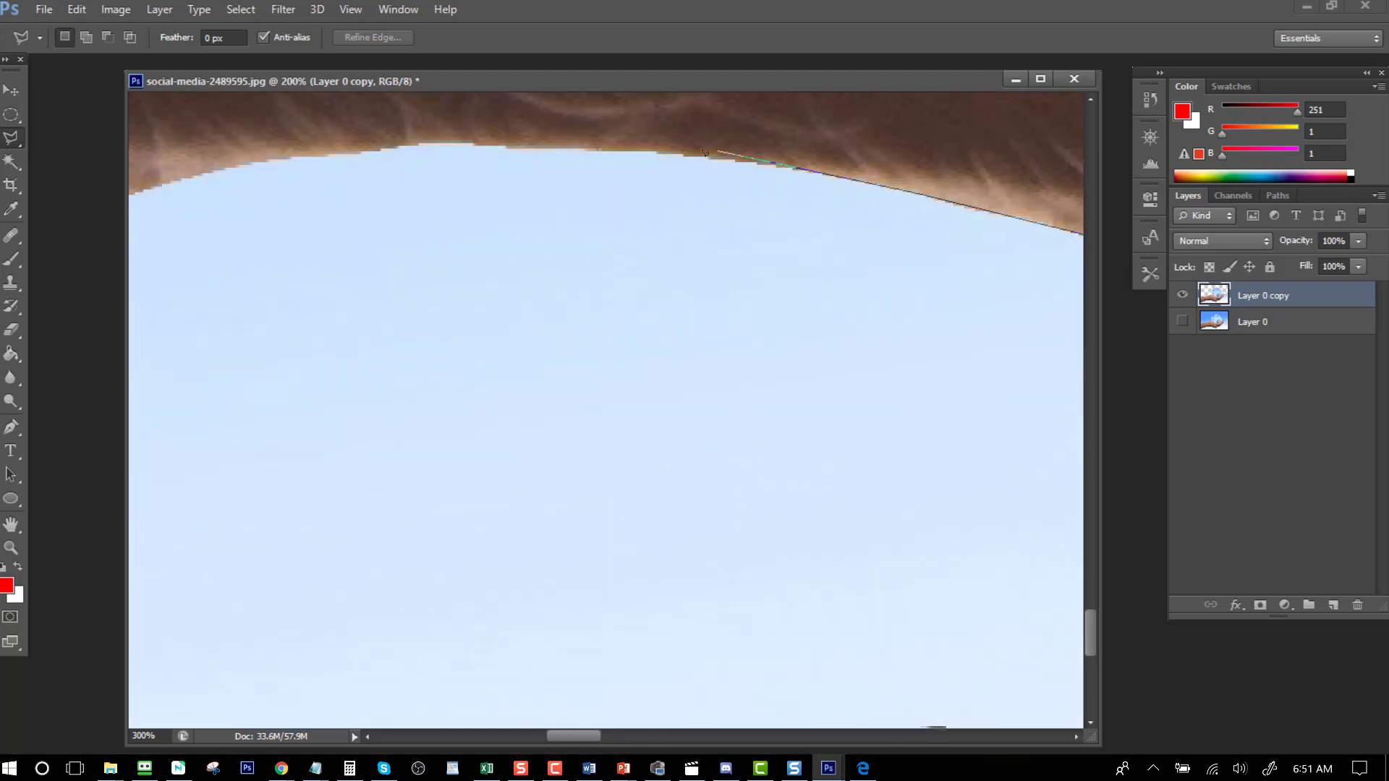
left_click(463, 143)
left_click(202, 167)
Step: Trace the curved lower edge of the wrist down from the arch toward the forearm
scroll(138, 181, "left", 9)
left_click(944, 200)
left_click(737, 247)
left_click(623, 299)
left_click(510, 350)
left_click(319, 410)
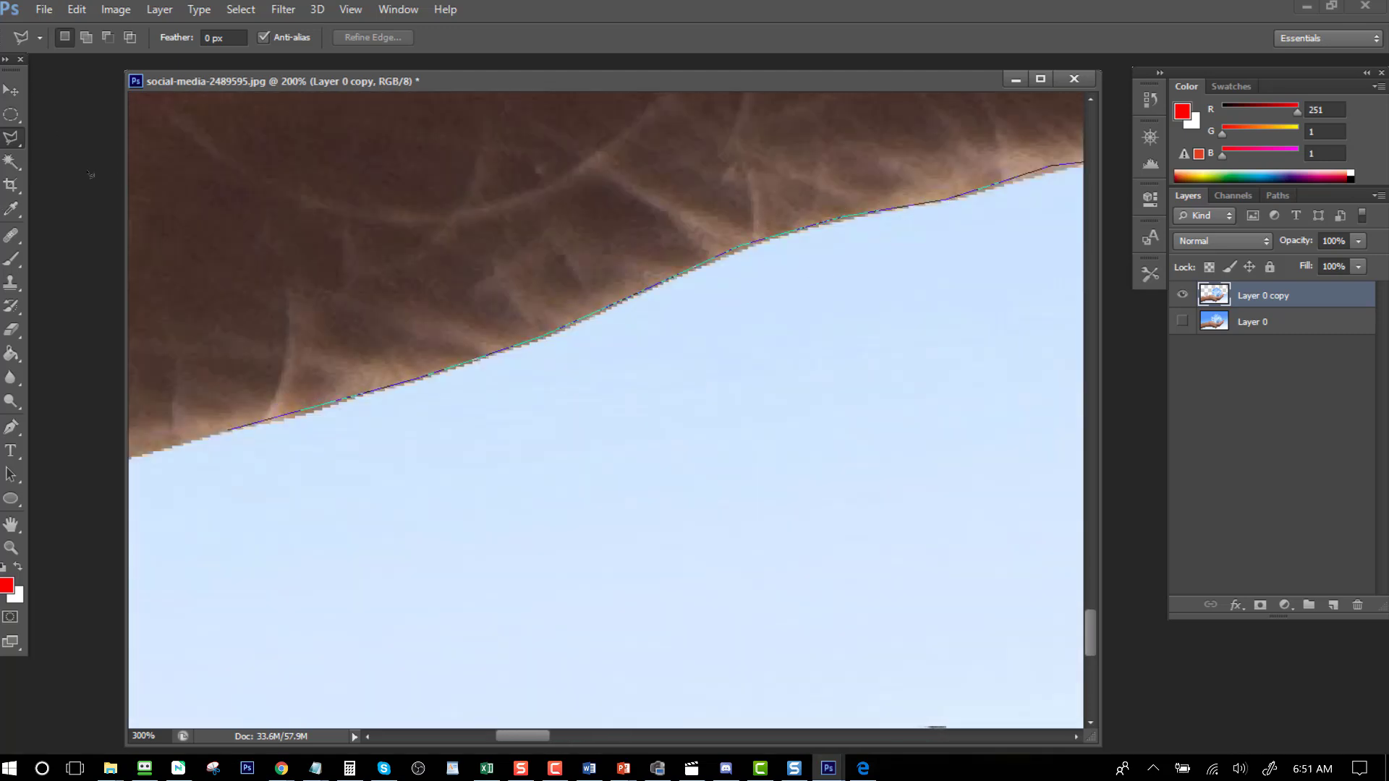
Step: Follow the forearm's lower edge with the outline until it reaches the left edge of the image
scroll(180, 442, "left", 9)
left_click(367, 629)
scroll(239, 560, "left", 7)
scroll(239, 561, "down", 5)
left_click(800, 209)
left_click(611, 272)
left_click(189, 436)
left_click(366, 379)
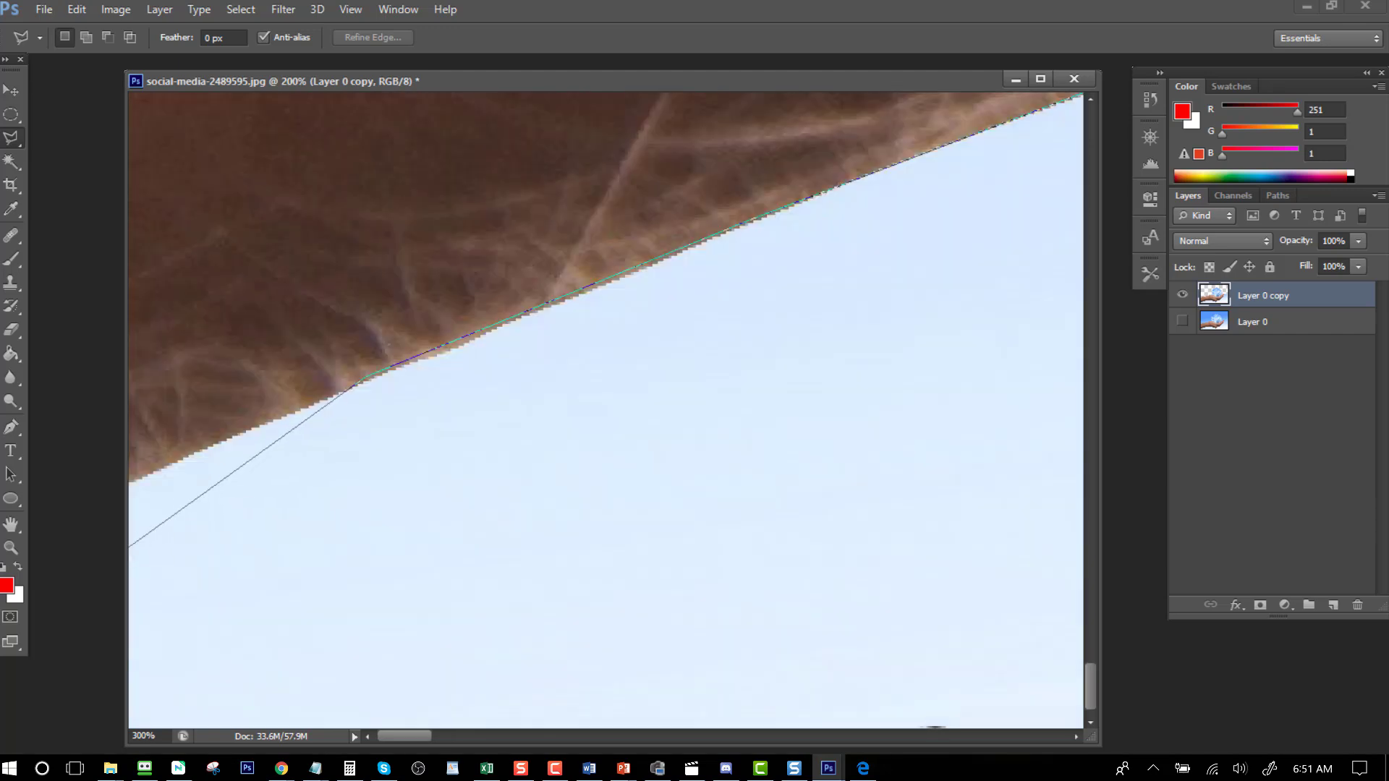
left_click(132, 477)
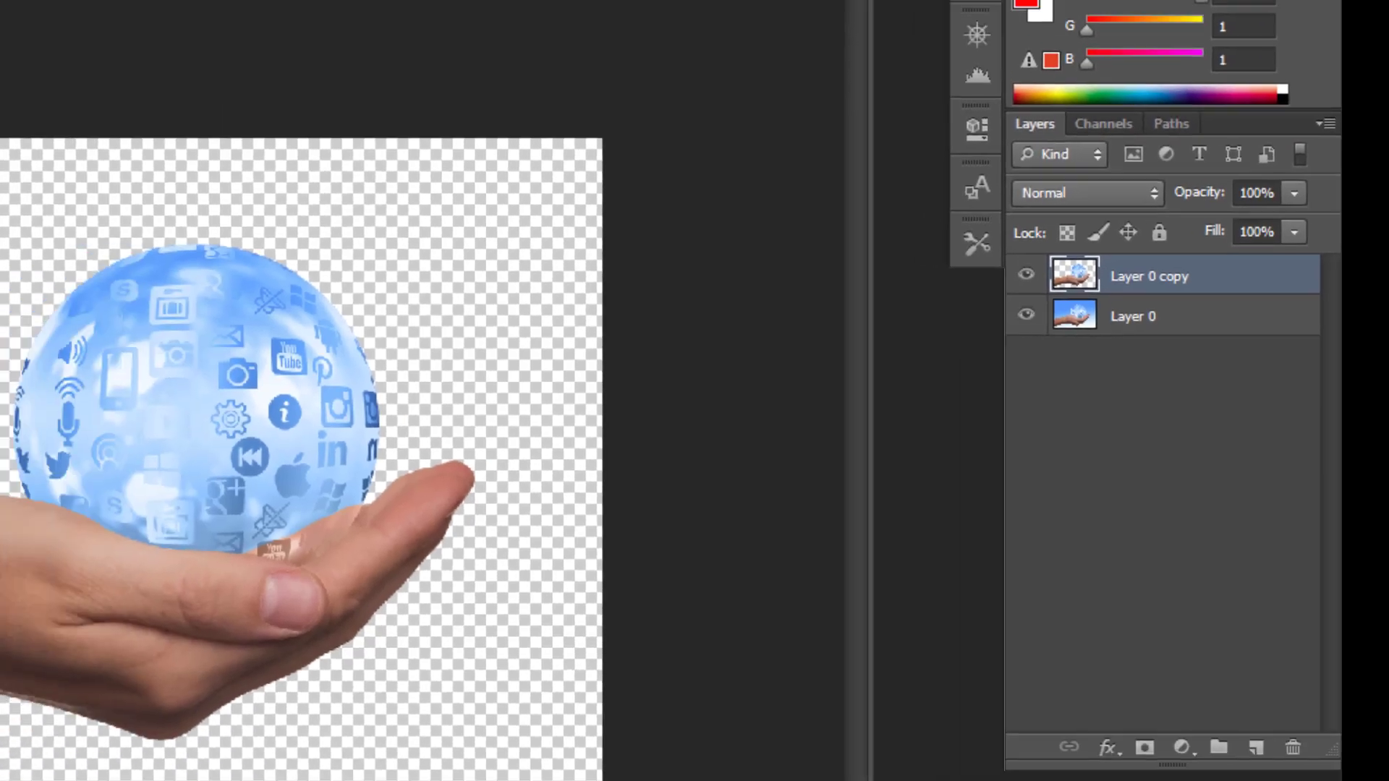
Step: Compare the cut-out with the original picture by showing Layer 0 and hiding it again
left_click(931, 310)
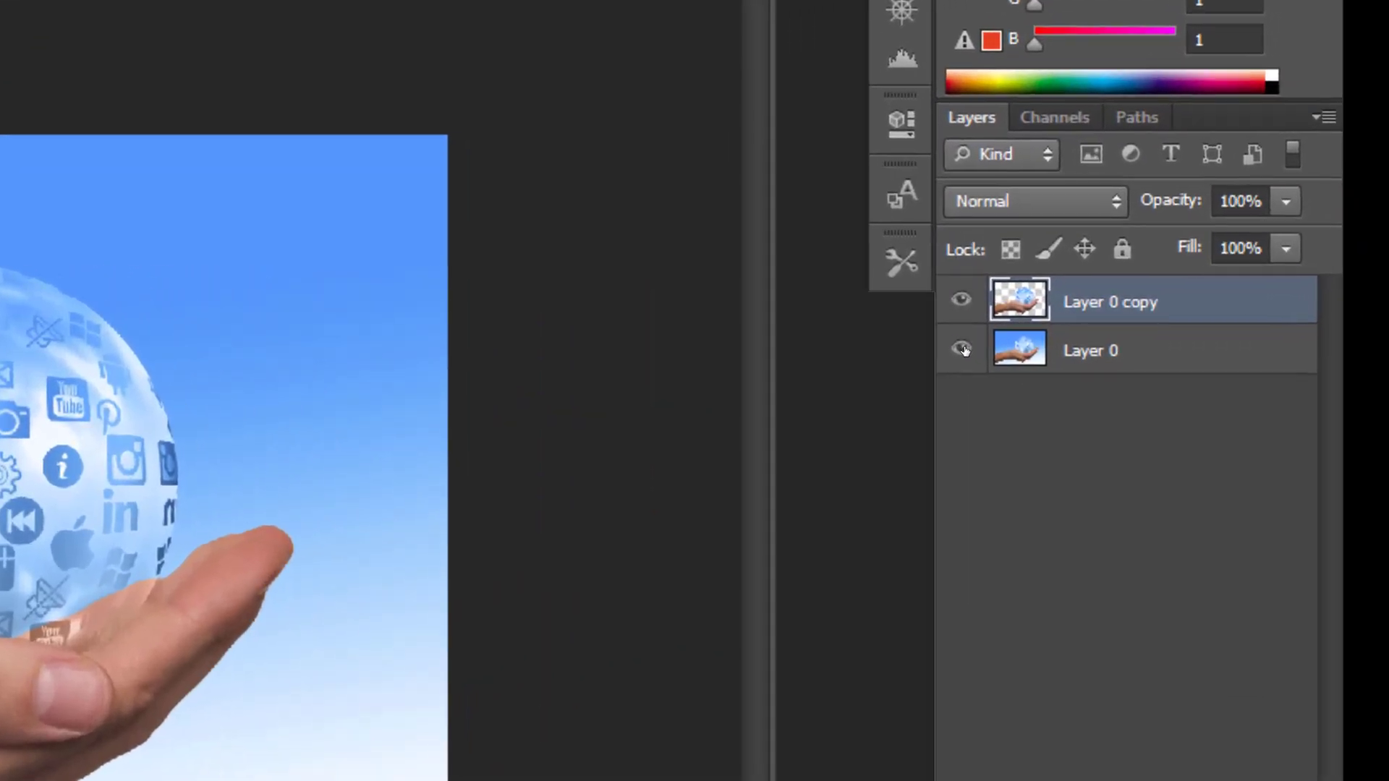
left_click(1187, 325)
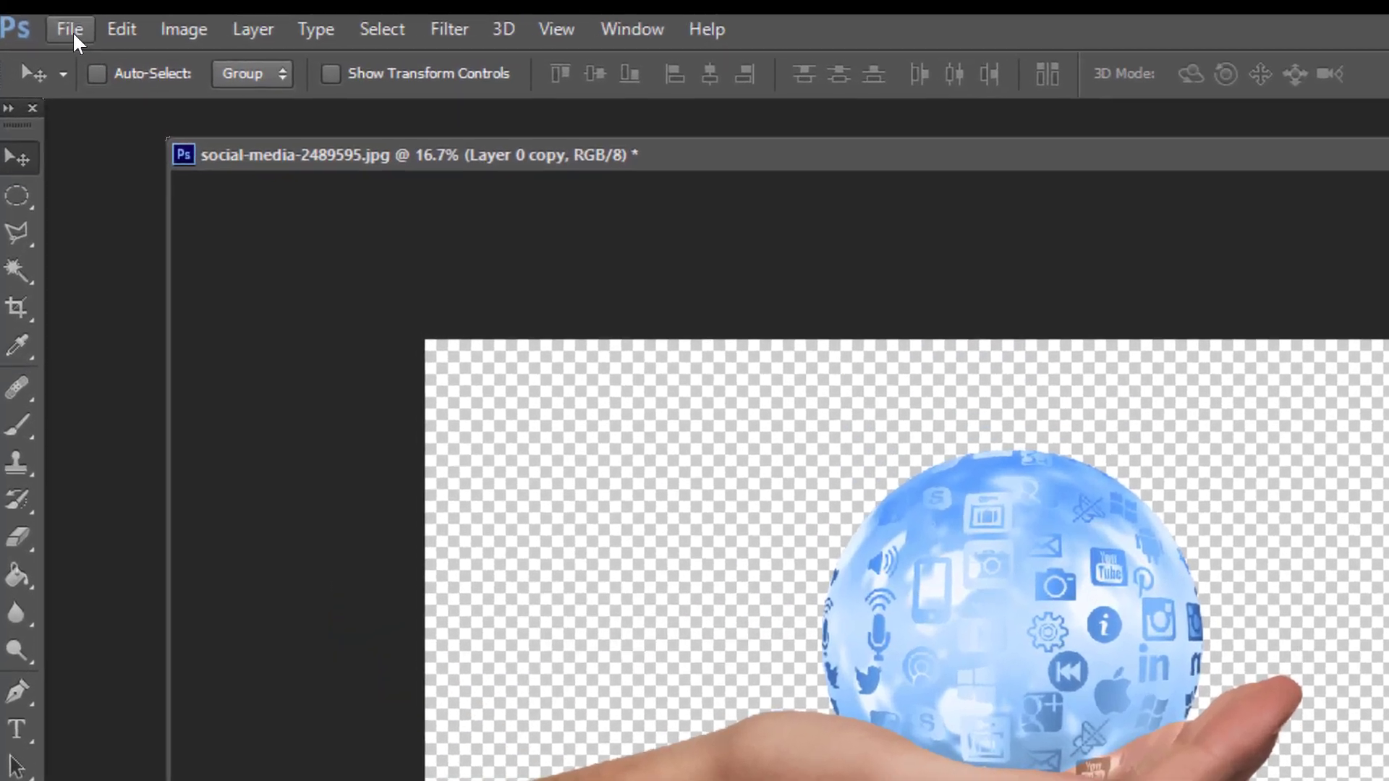
Step: Open beach-316538.jpg from the Sale Page Image folder, accepting the Camera Raw settings as they are
left_click(46, 20)
left_click(54, 56)
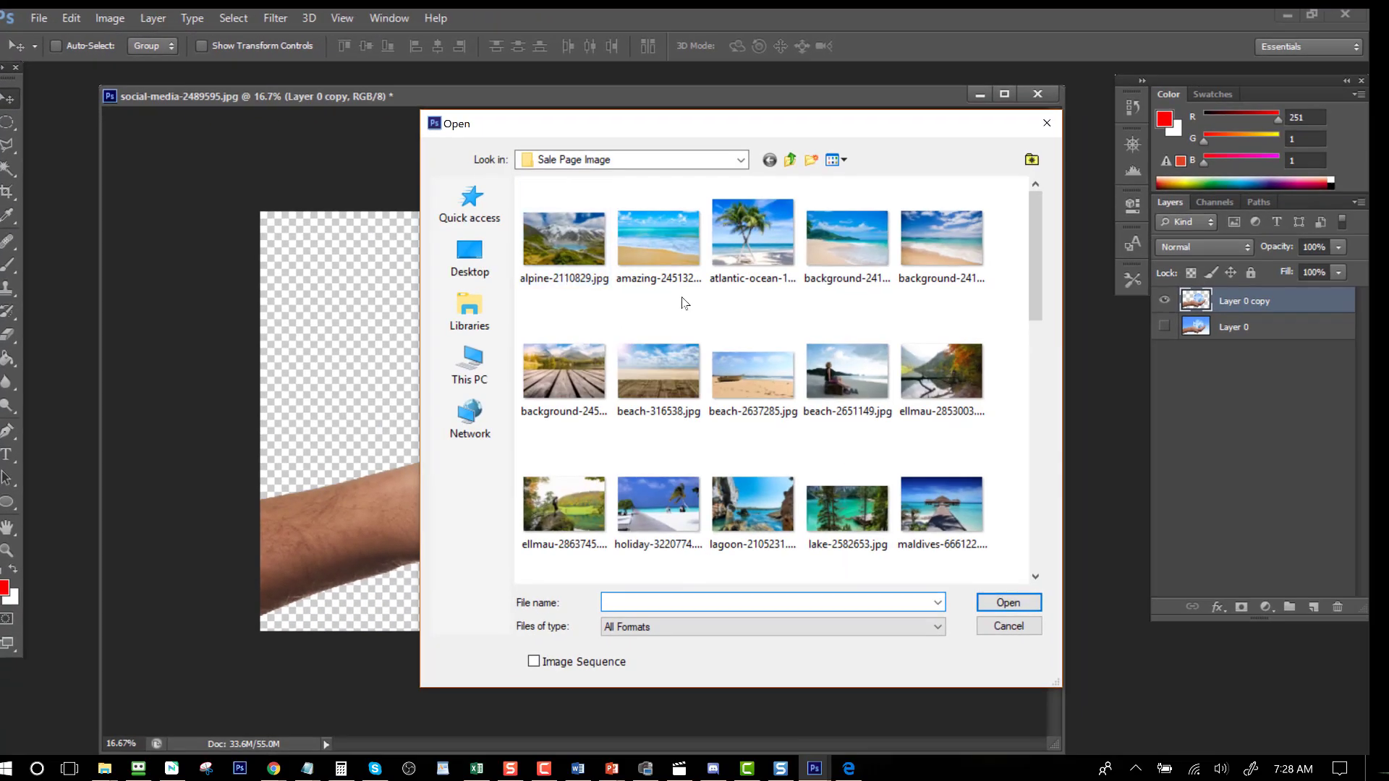
left_click(651, 366)
double_click(651, 366)
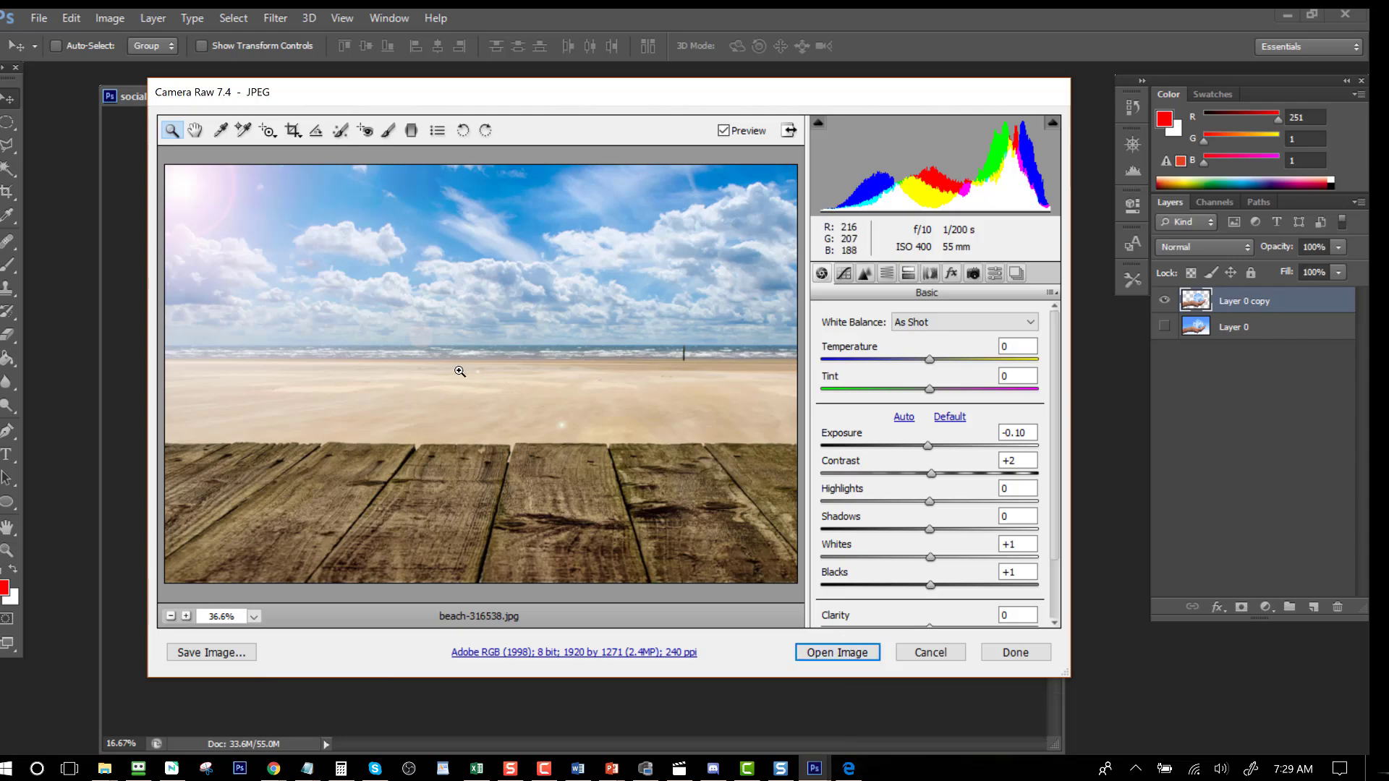
key("Return")
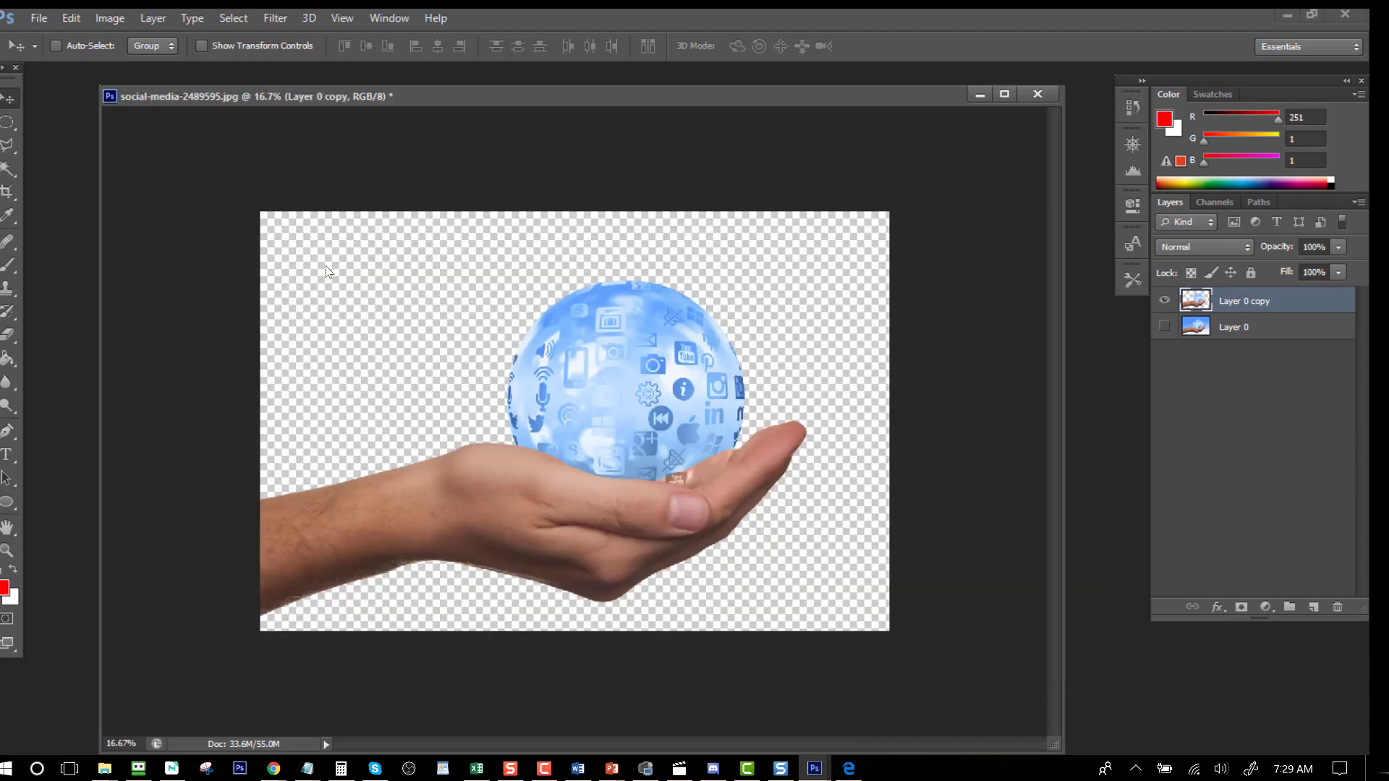
left_click(753, 394)
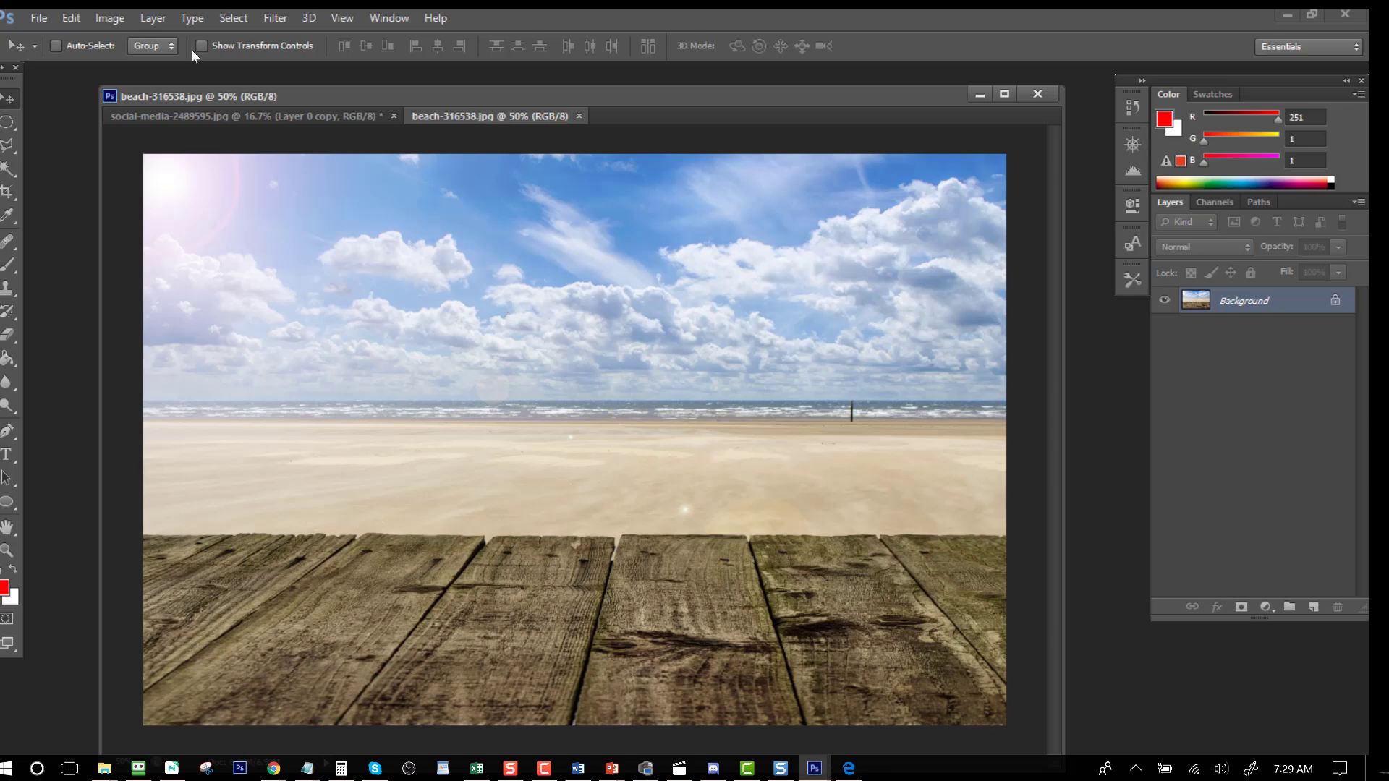
Step: Undock the beach image into its own window and arrange it beside the social-media-2489595.jpg window
left_click_drag(490, 116, 474, 206)
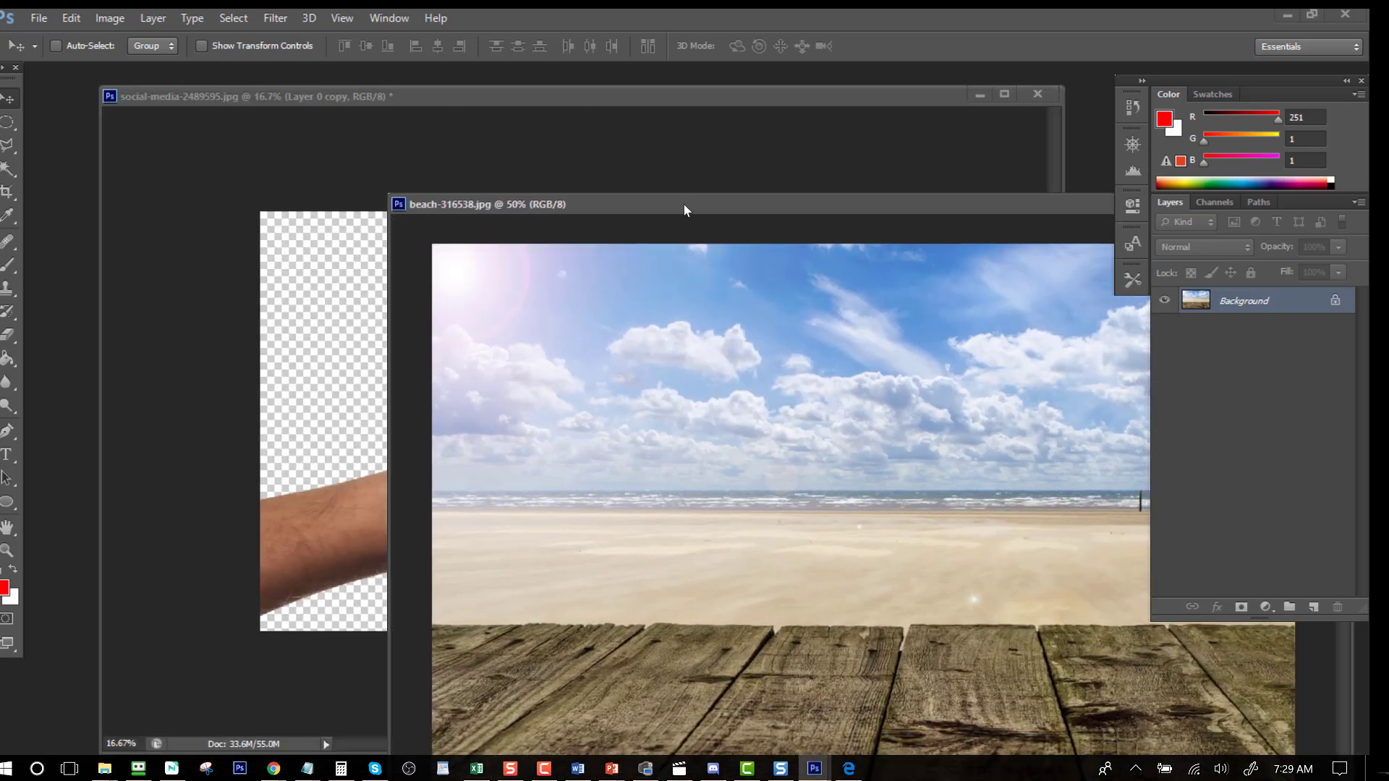
left_click_drag(684, 204, 286, 111)
left_click(515, 144)
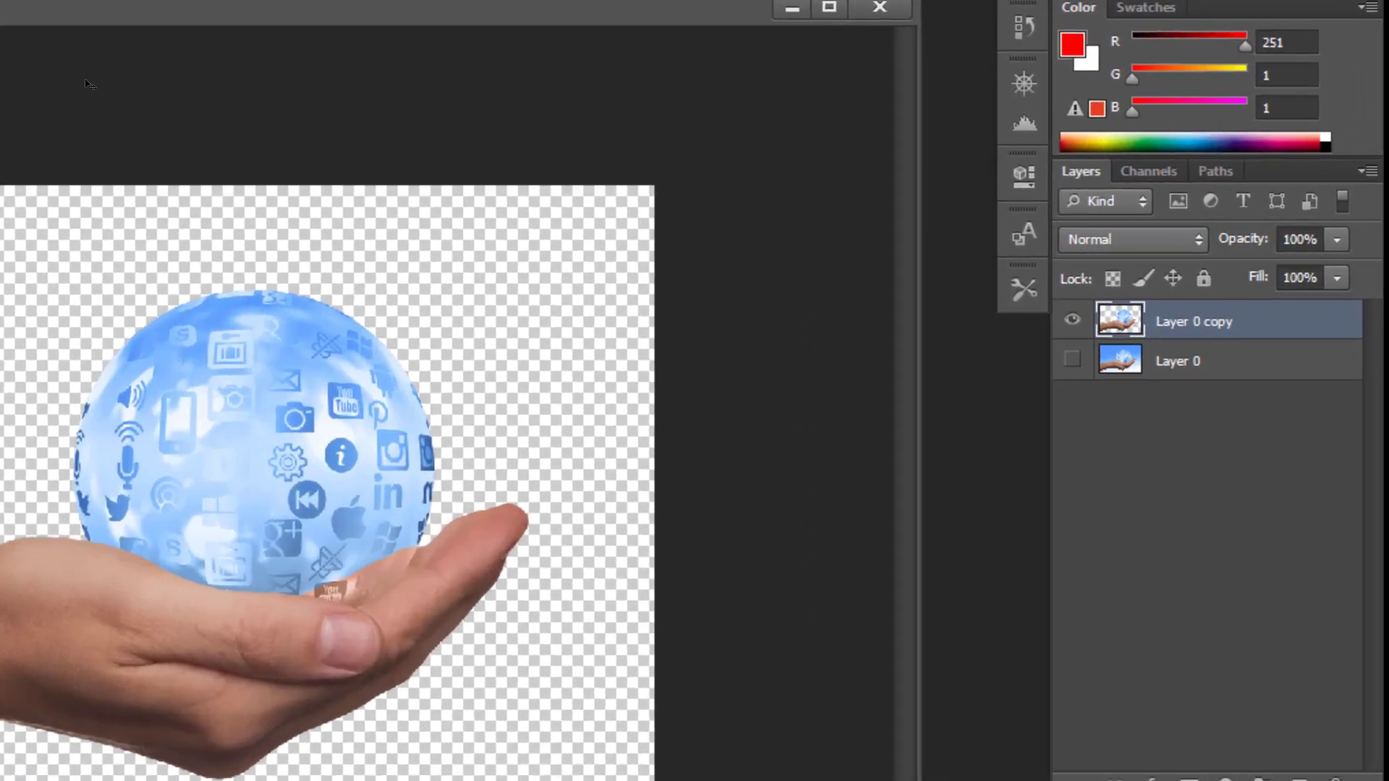
left_click_drag(1, 22, 550, 55)
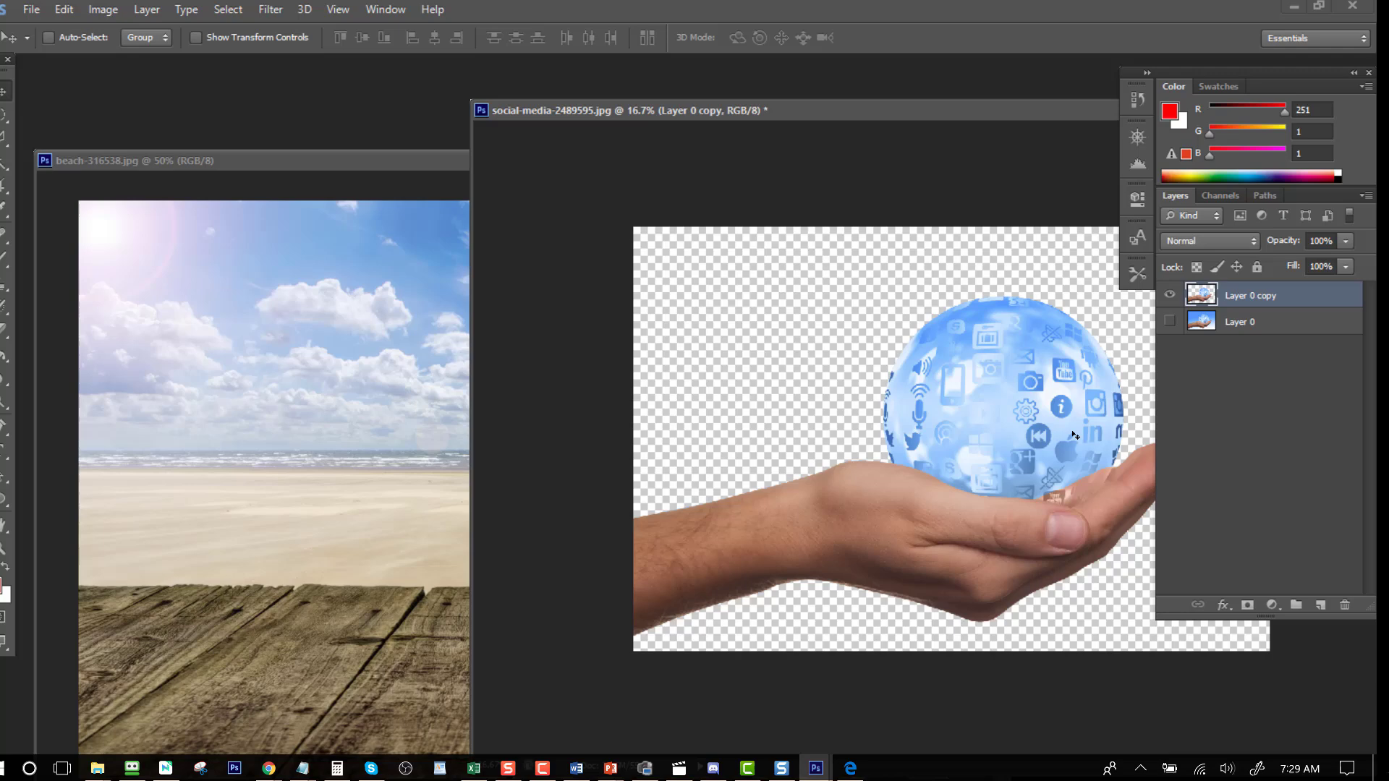
Step: Copy the hand-and-globe layer into beach-316538.jpg with the Move tool and reposition it over the beach scene
left_click_drag(962, 405, 636, 431)
left_click_drag(604, 482, 148, 196)
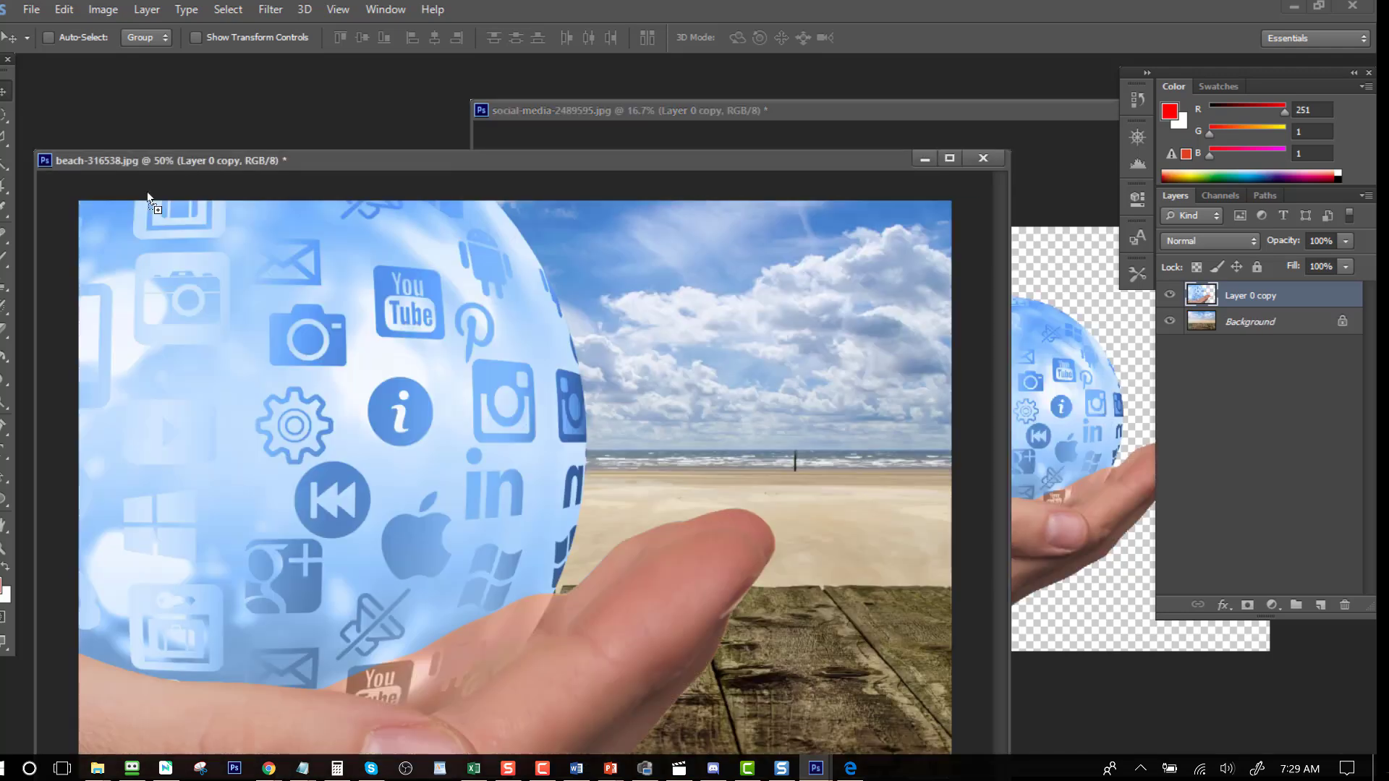
left_click_drag(461, 468, 618, 425)
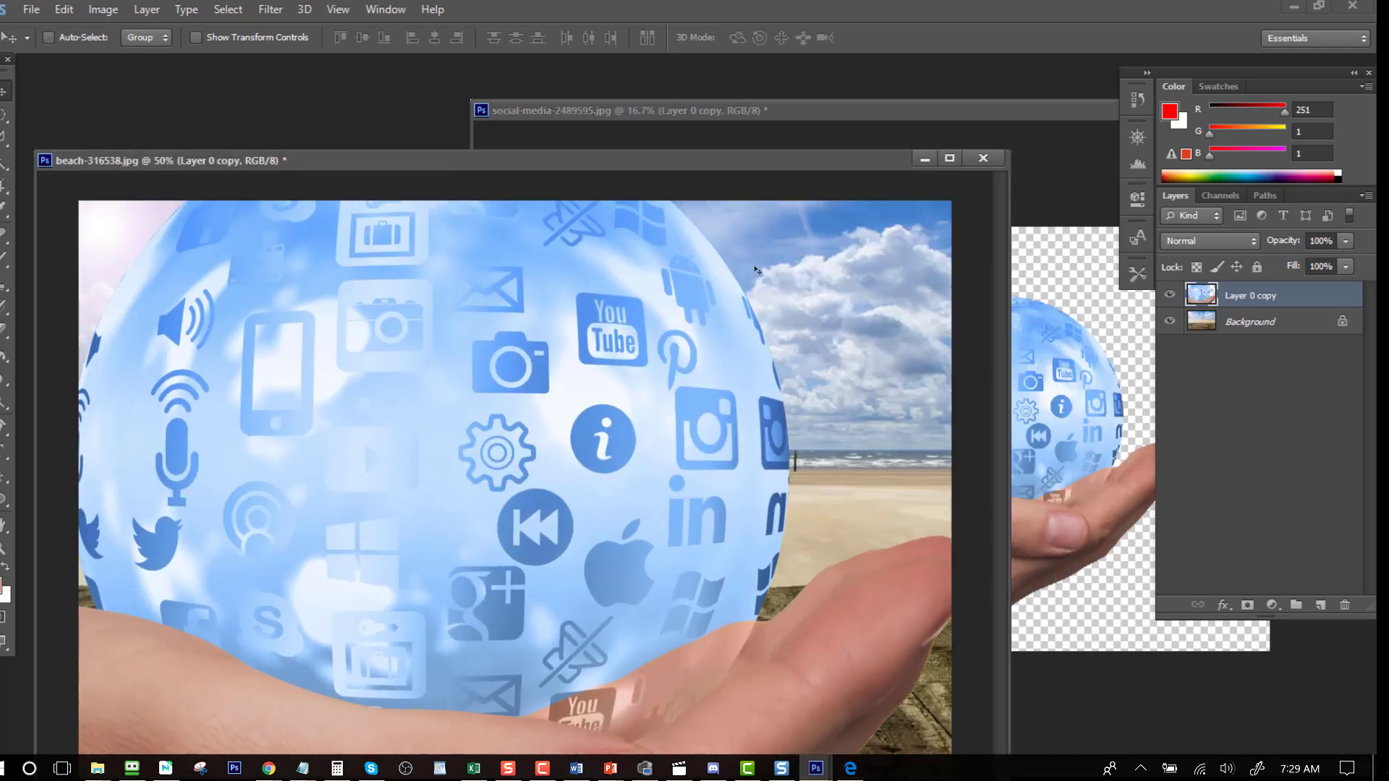
left_click_drag(639, 154, 727, 81)
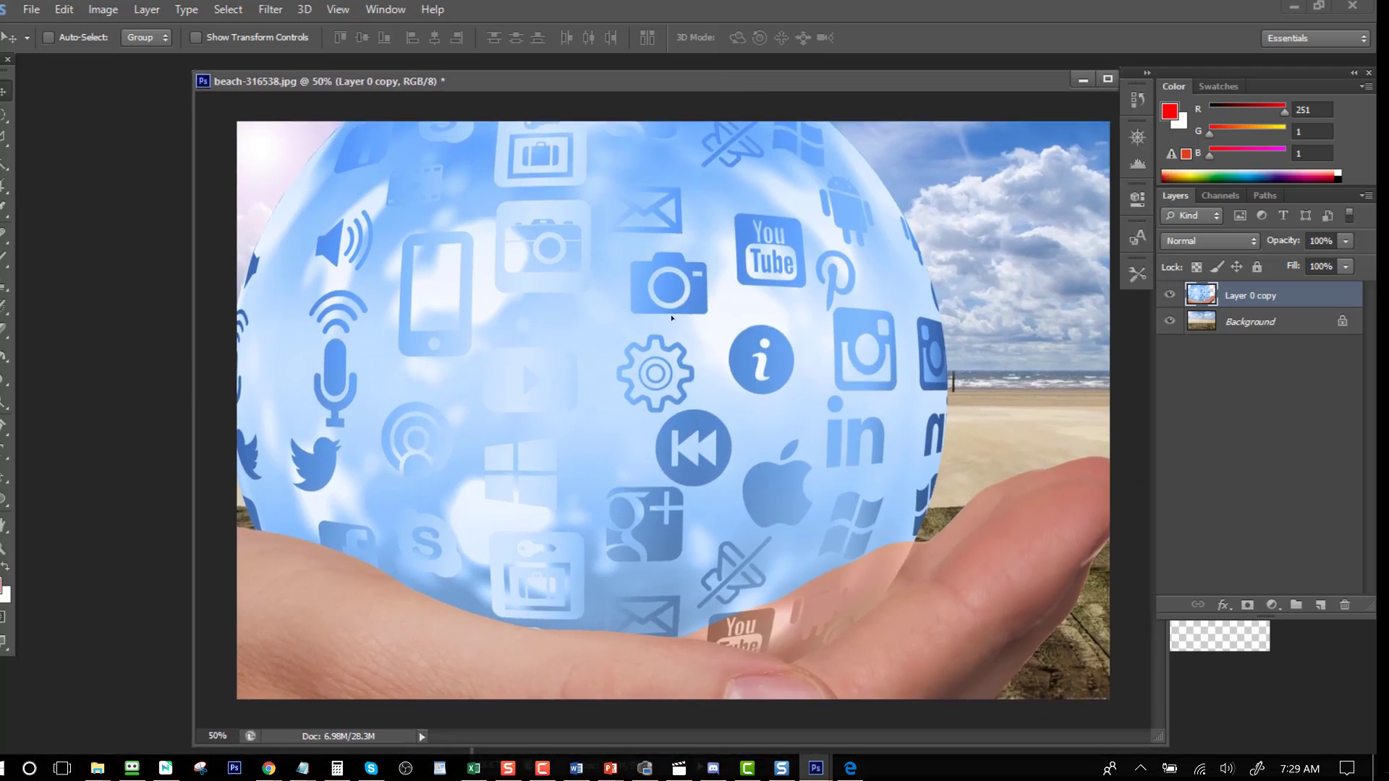
left_click_drag(671, 317, 744, 170)
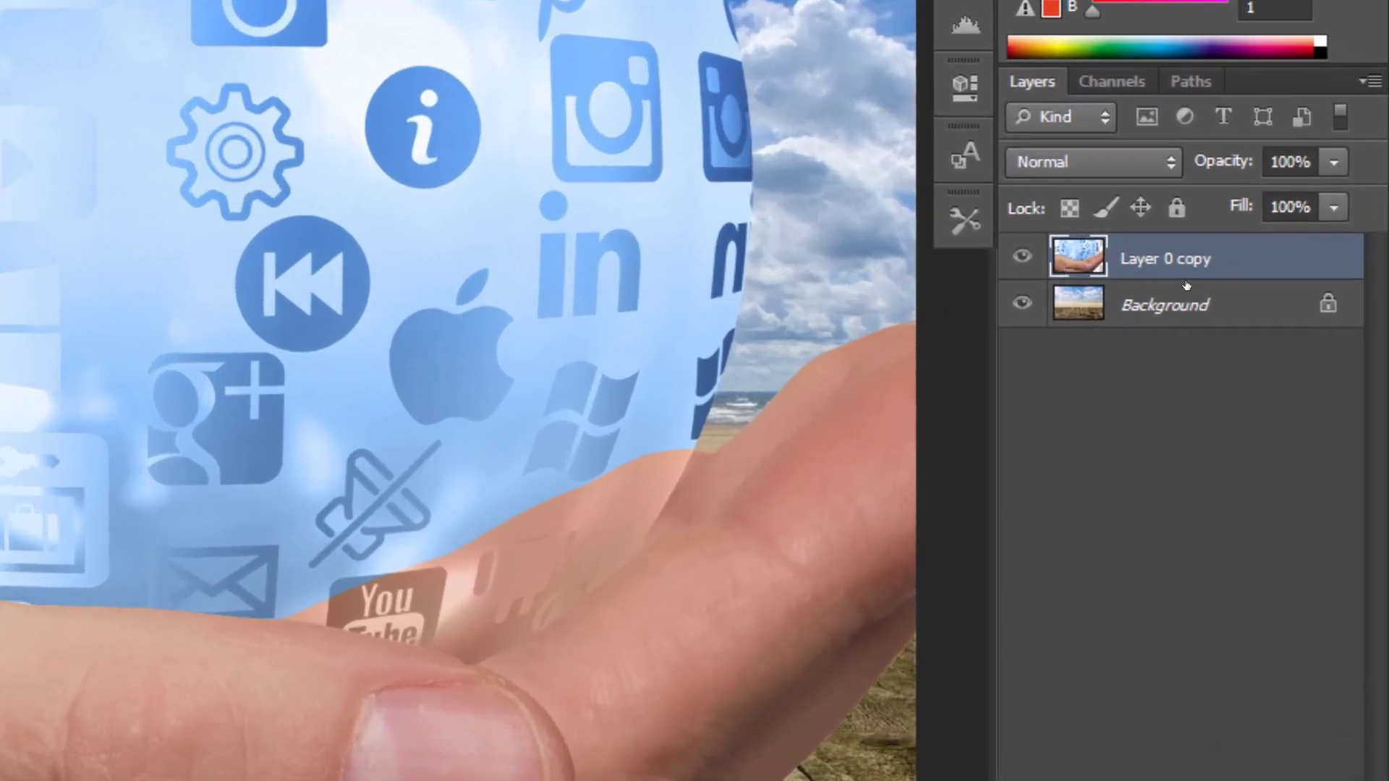
Step: Try to move the locked Background layer with the Move tool
left_click(1164, 305)
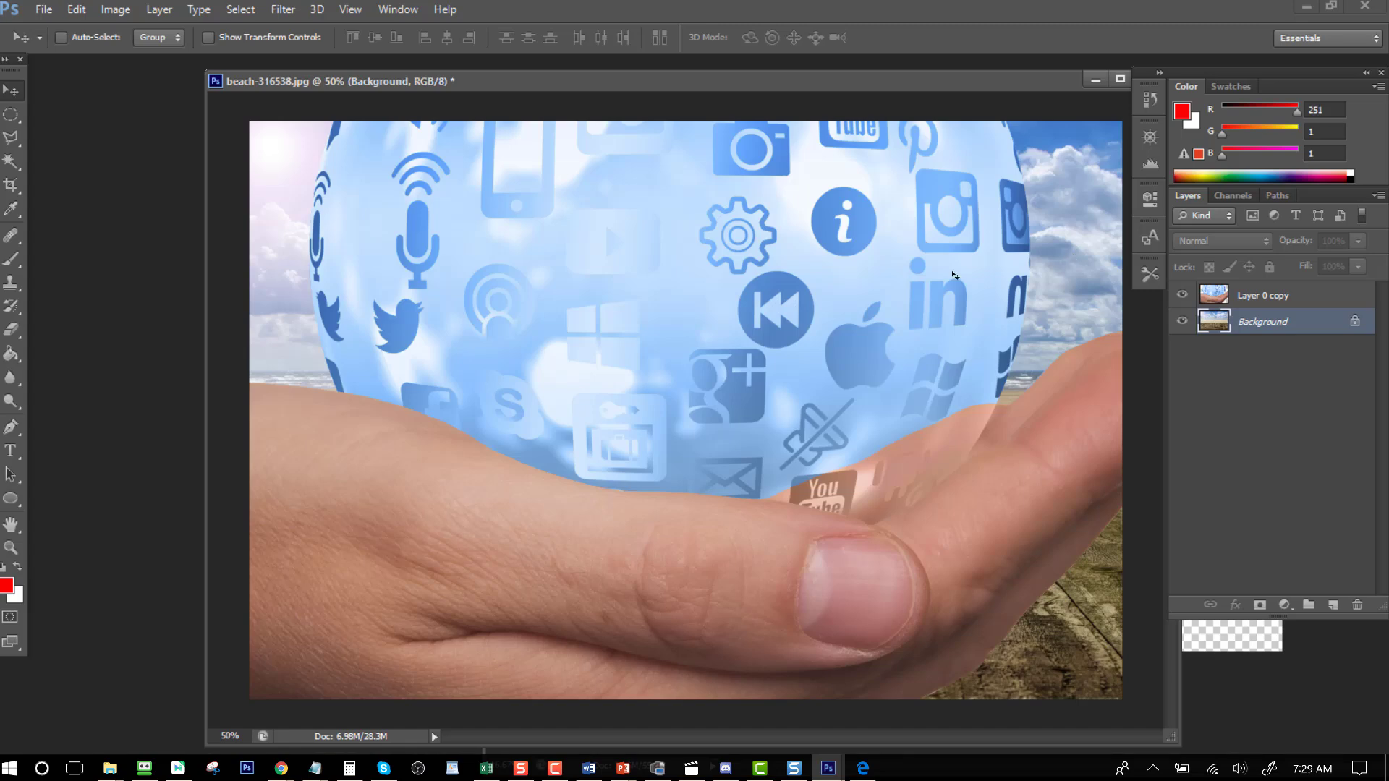
left_click_drag(953, 275, 868, 342)
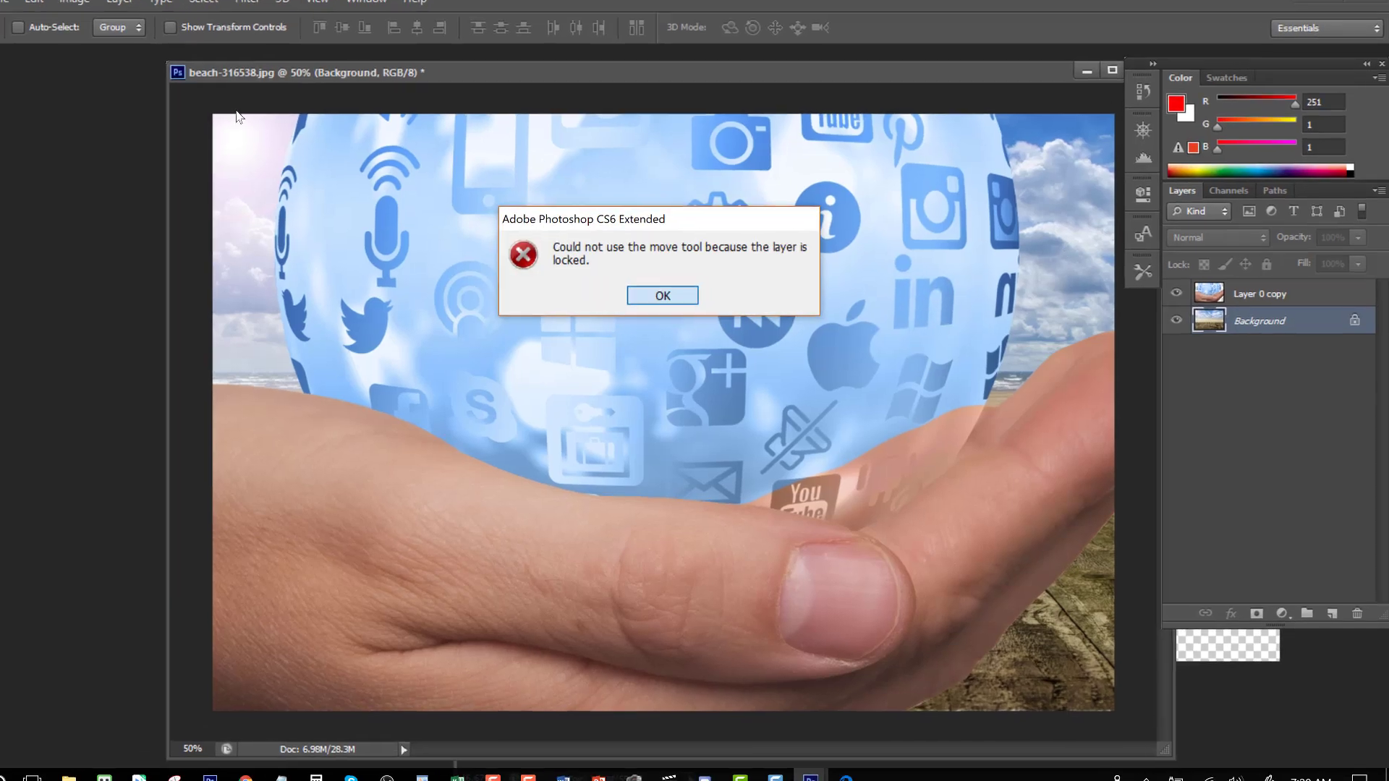
left_click(686, 298)
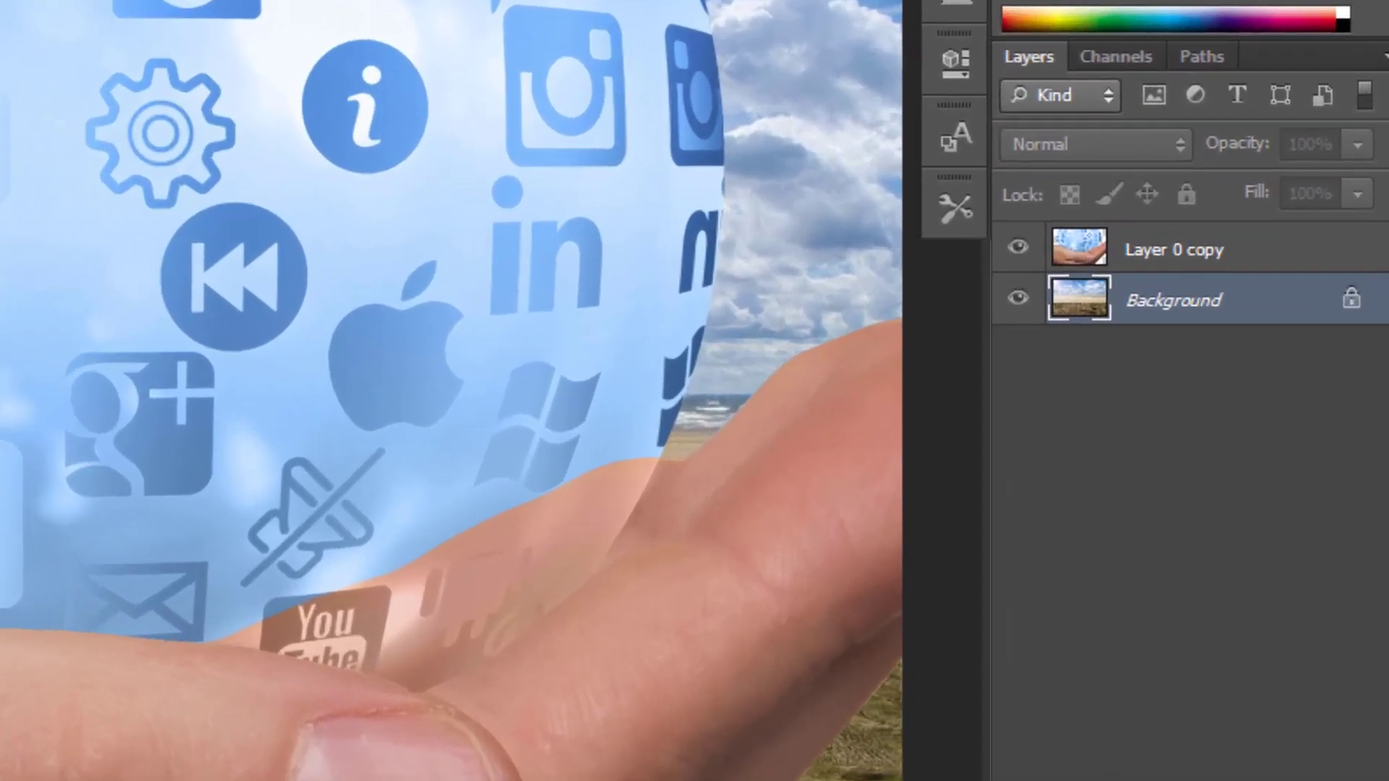
Step: Select Layer 0 copy, start Free Transform and shift the layer until its upper-left corner lies inside the picture
left_click(1172, 250)
left_click_drag(246, 322, 138, 517)
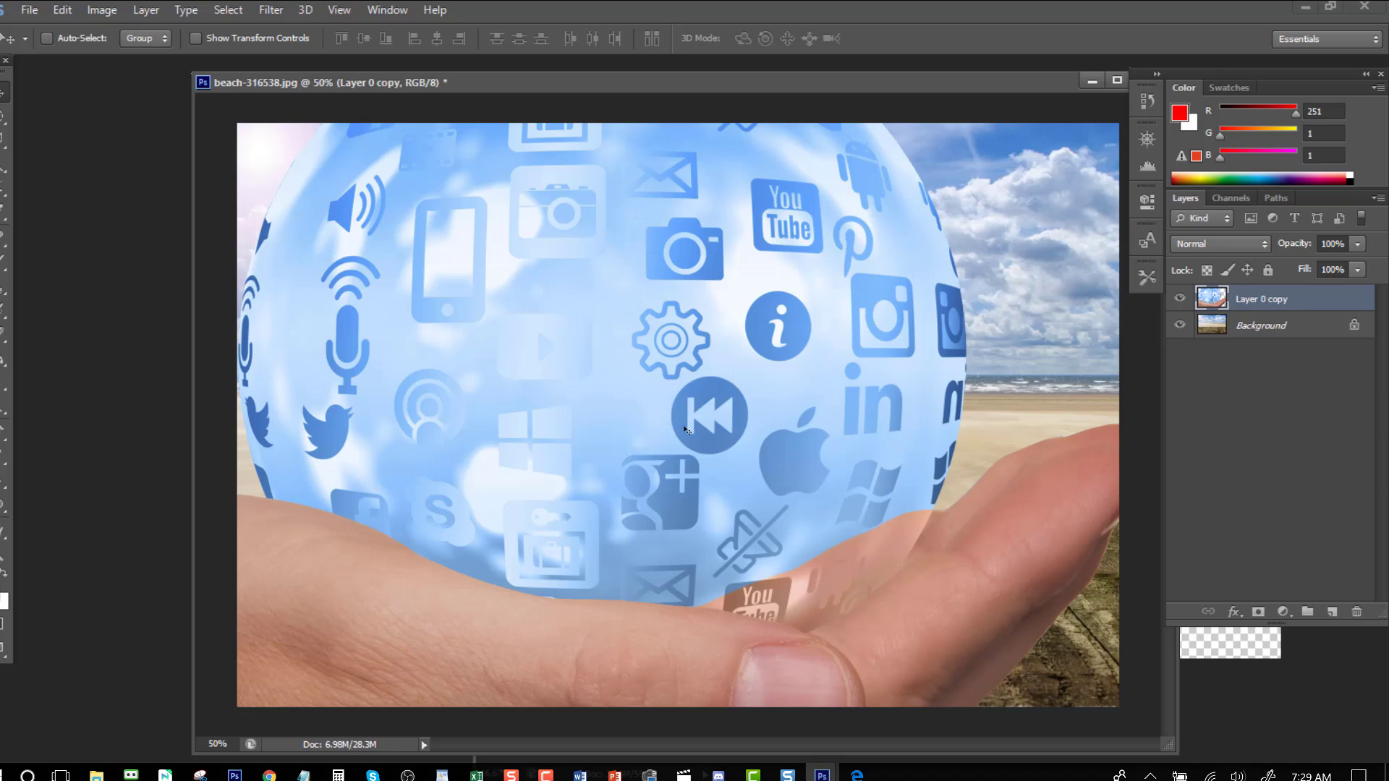
key("ctrl+t")
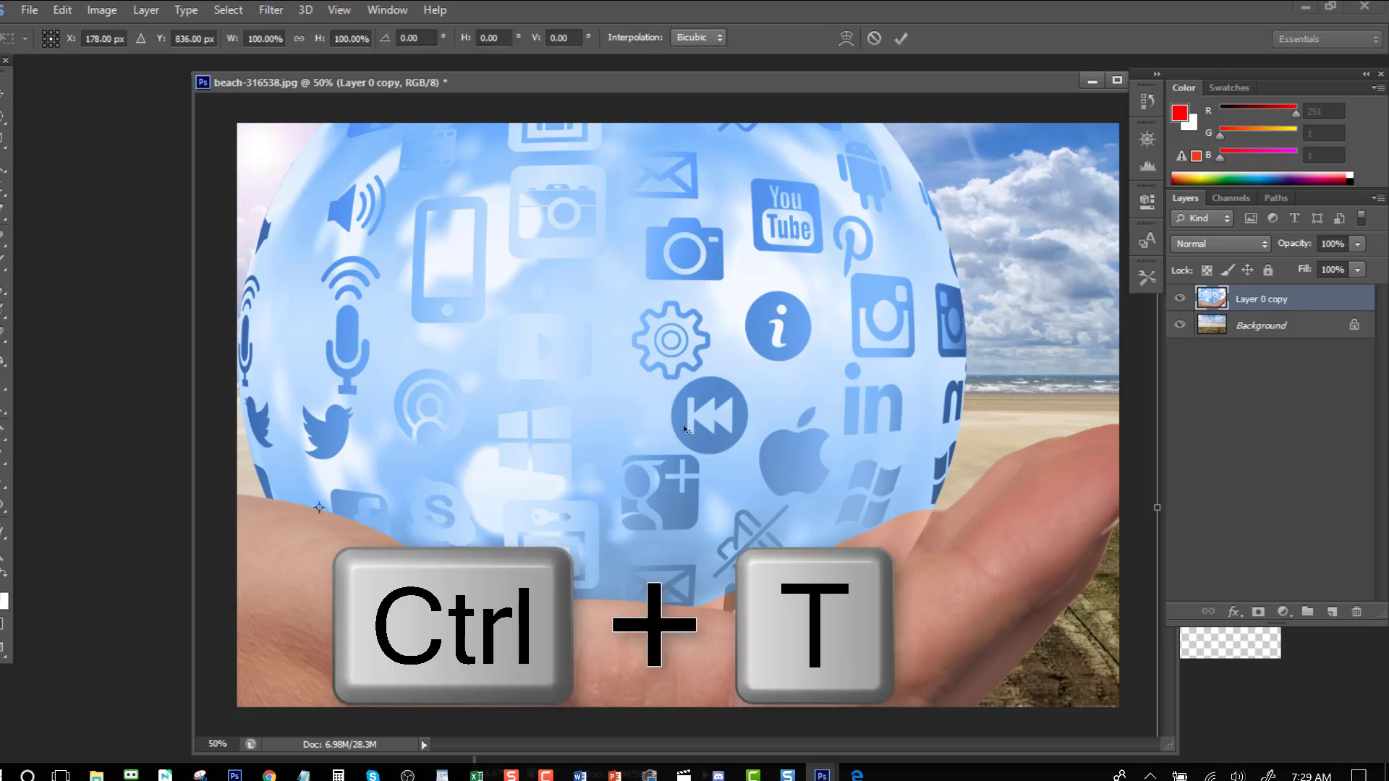
left_click_drag(383, 255, 711, 428)
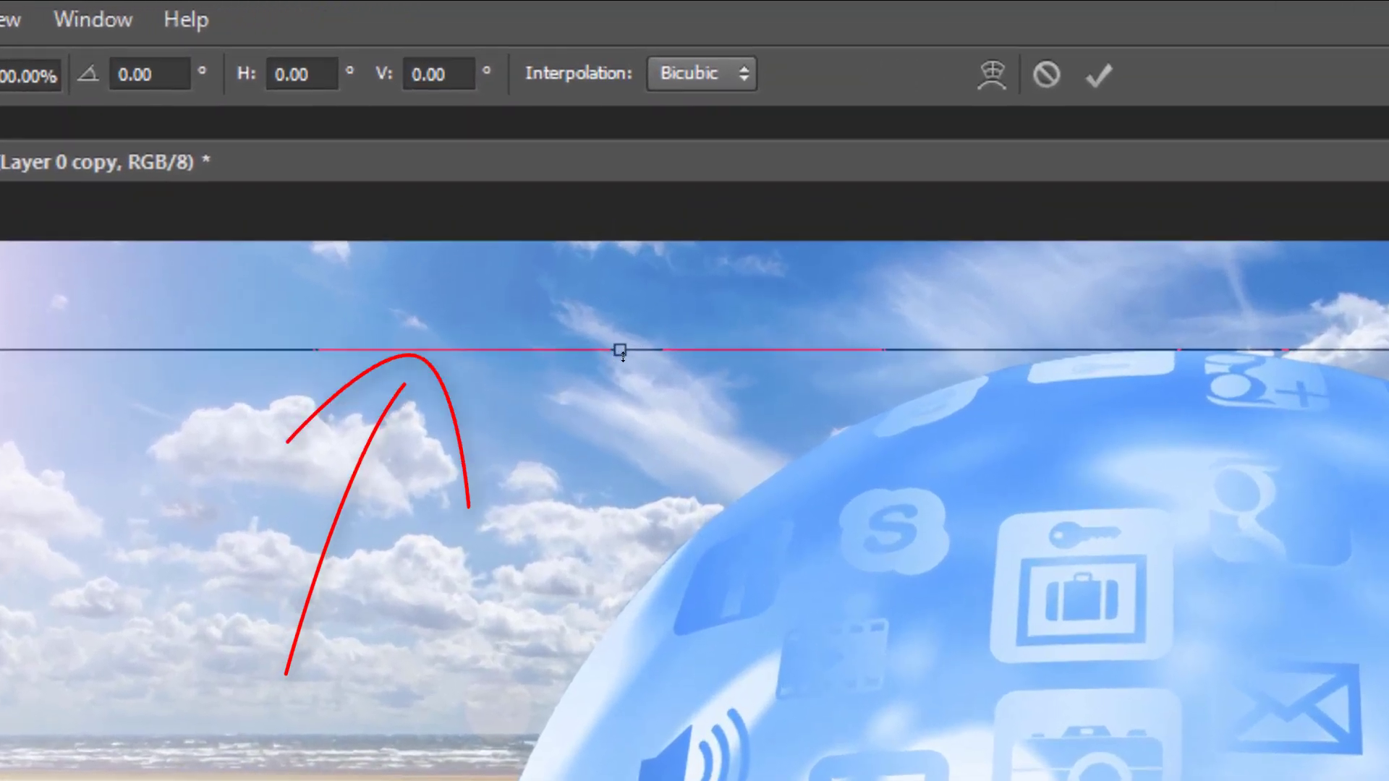
mouse_move(227, 552)
left_mouse_down()
mouse_move(756, 549)
mouse_move(1116, 588)
mouse_move(1092, 547)
left_mouse_up()
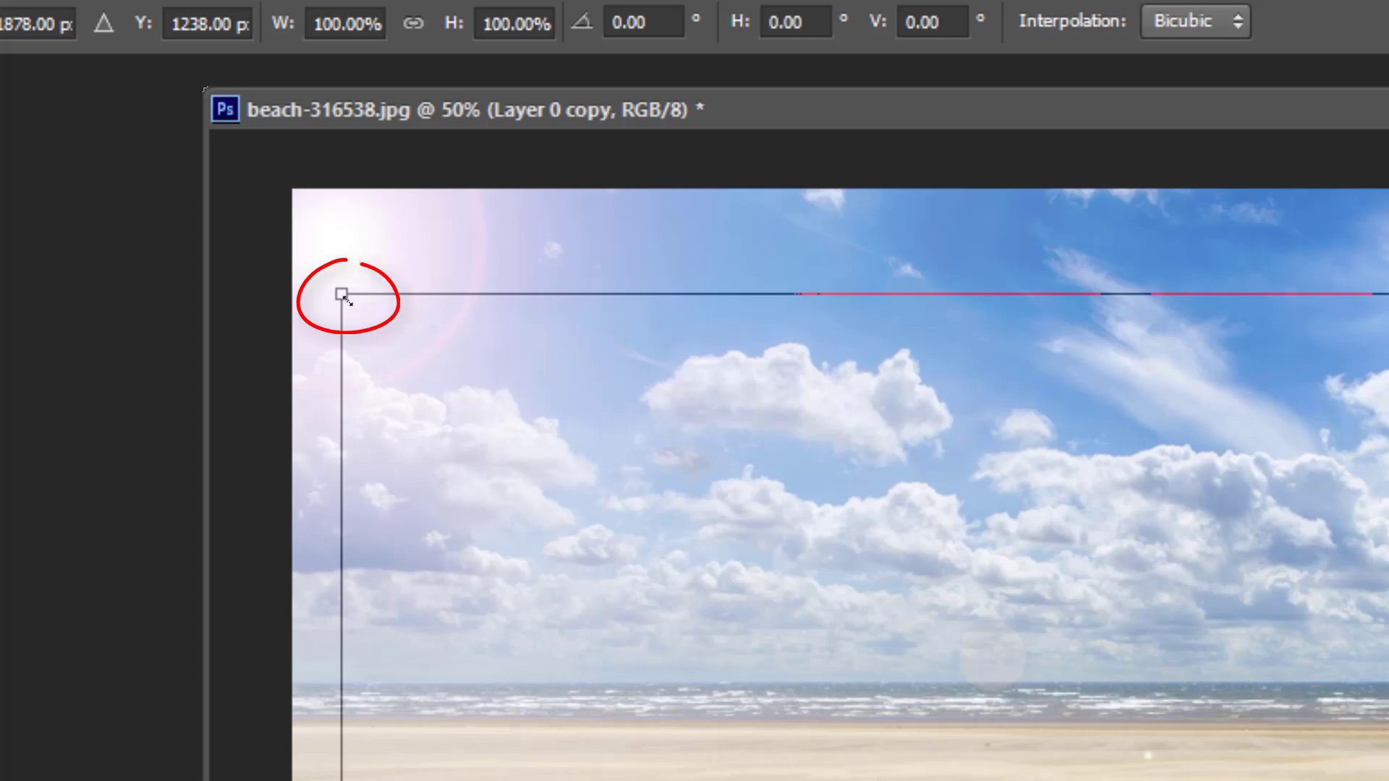
left_click_drag(345, 298, 1169, 729)
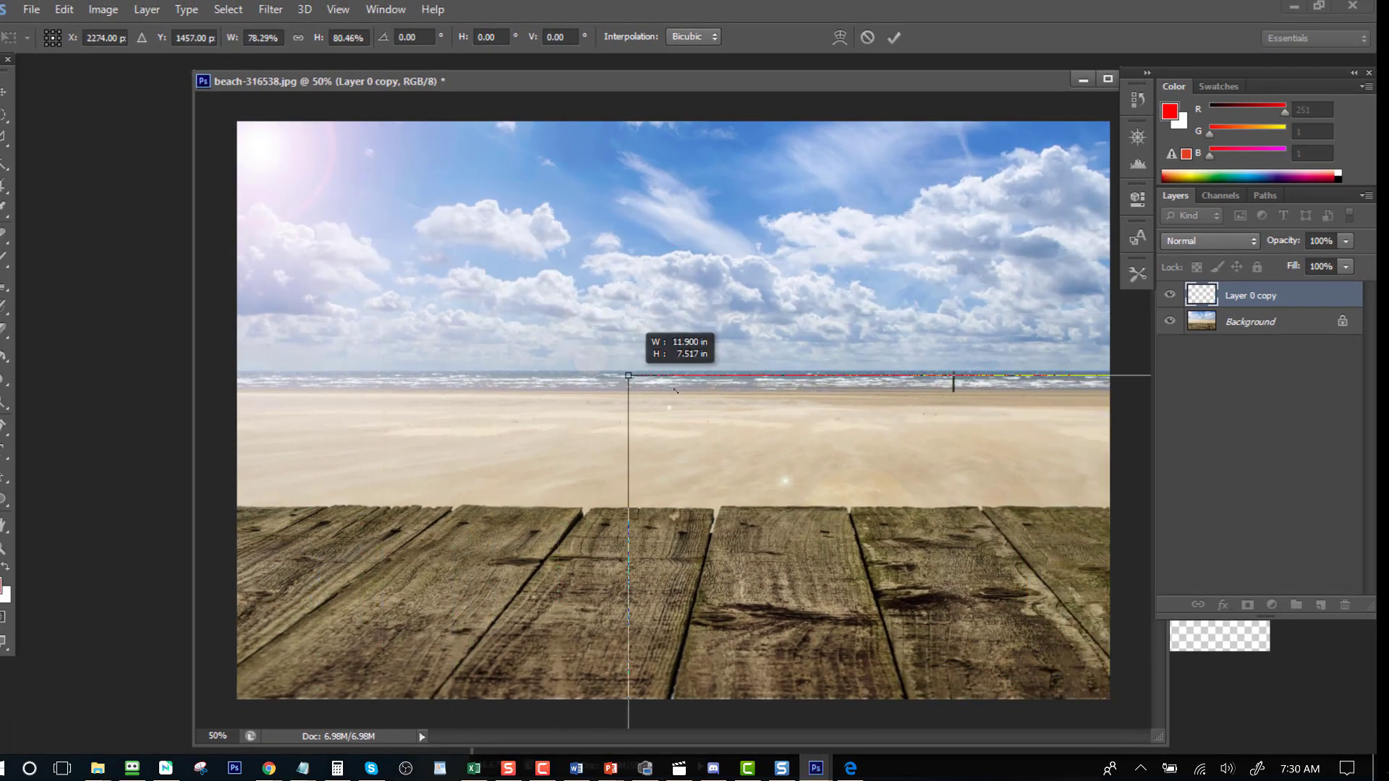
left_click_drag(676, 390, 999, 271)
left_click_drag(1008, 398, 340, 290)
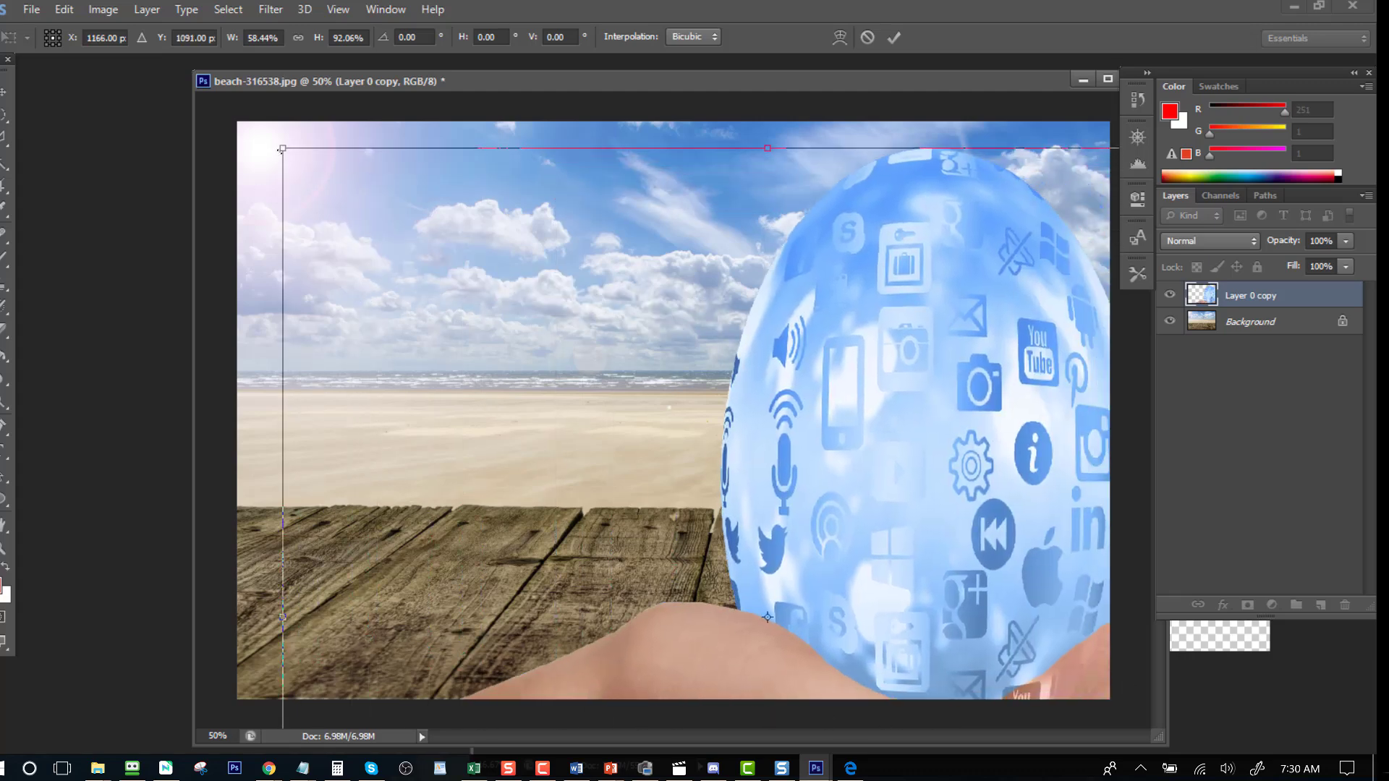
left_click_drag(329, 181, 730, 530)
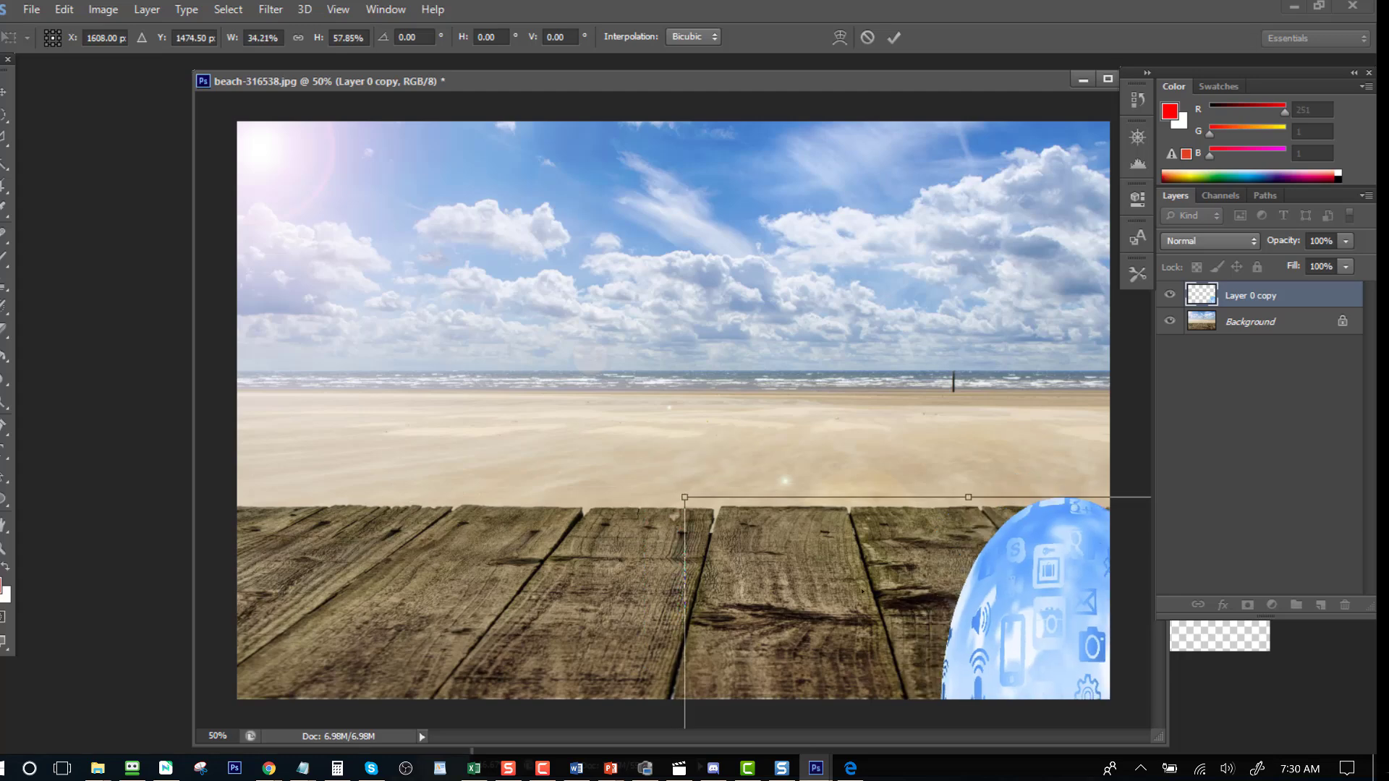
left_click_drag(927, 590, 630, 228)
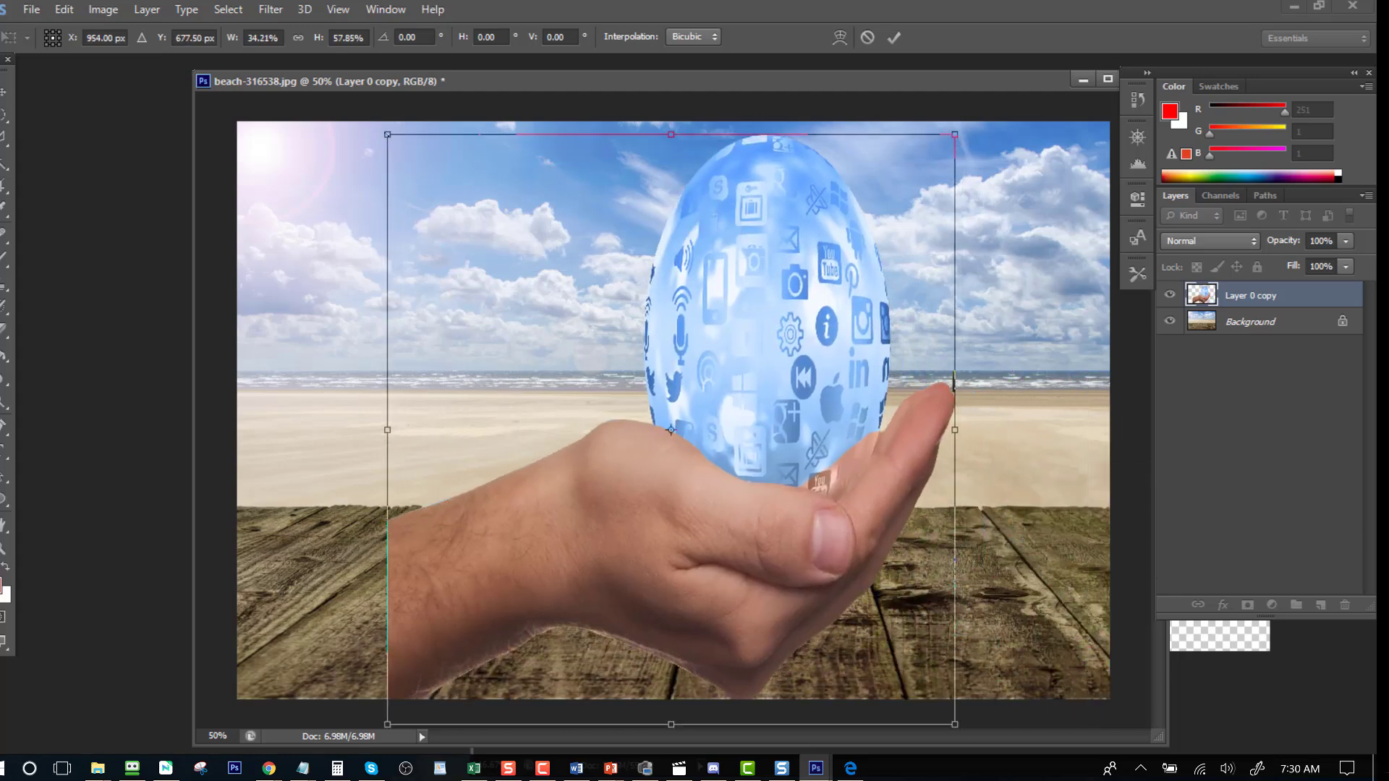
left_click_drag(387, 134, 744, 330)
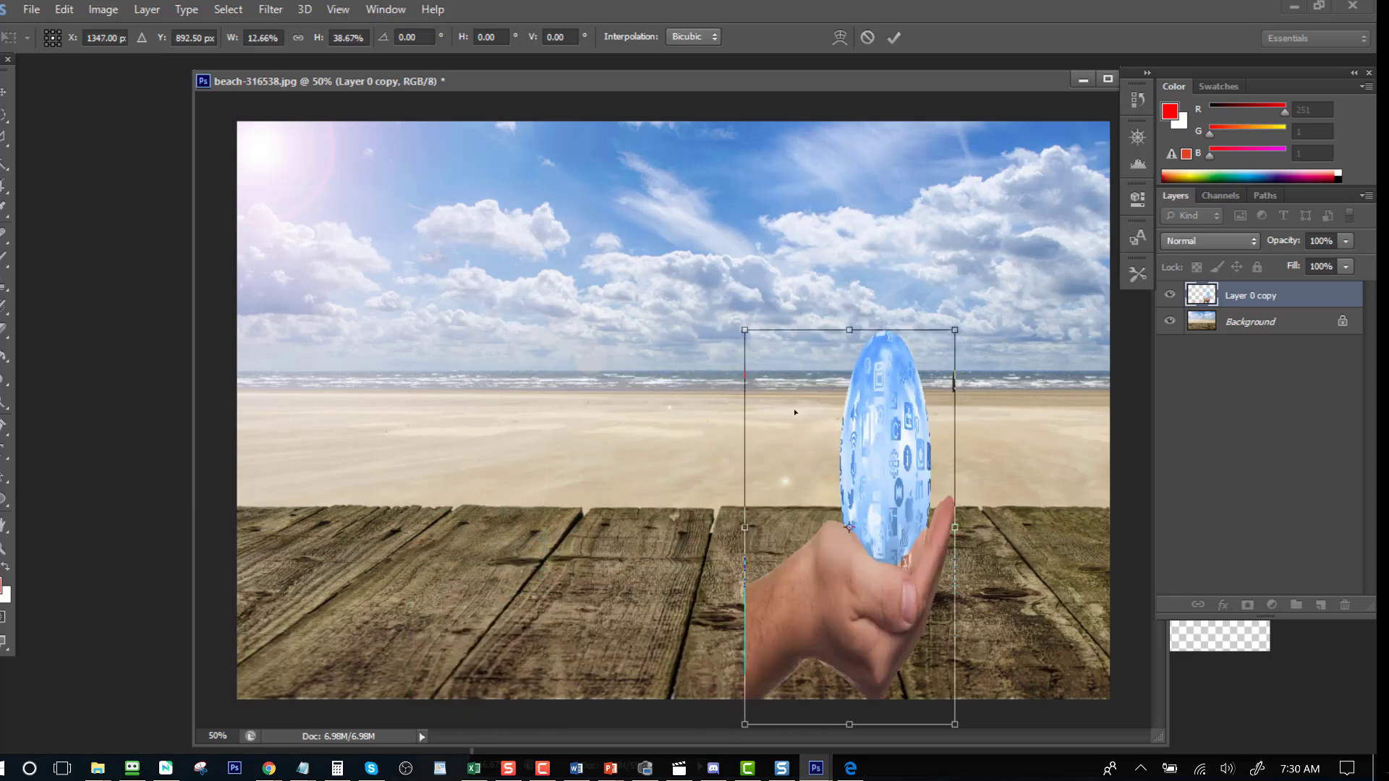
left_click_drag(857, 508, 695, 373)
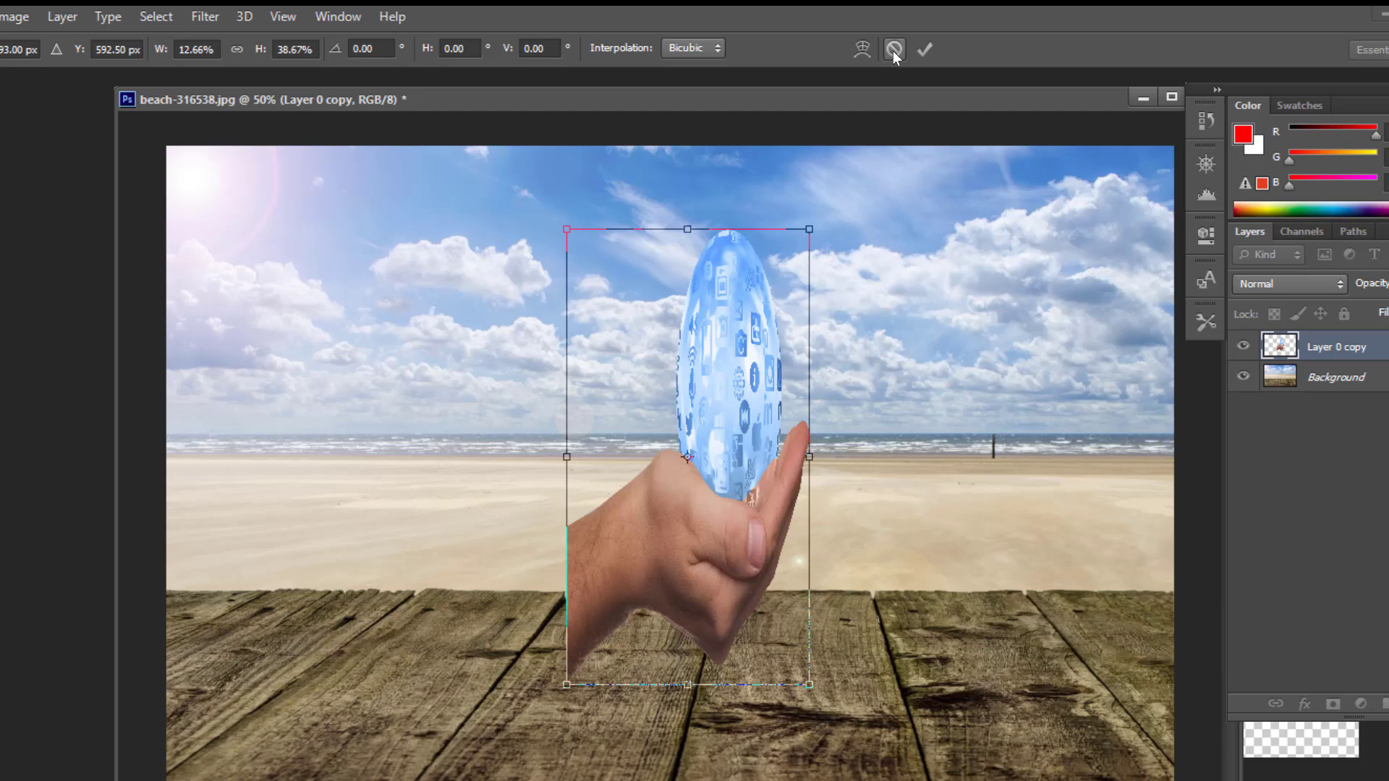
left_click(1030, 73)
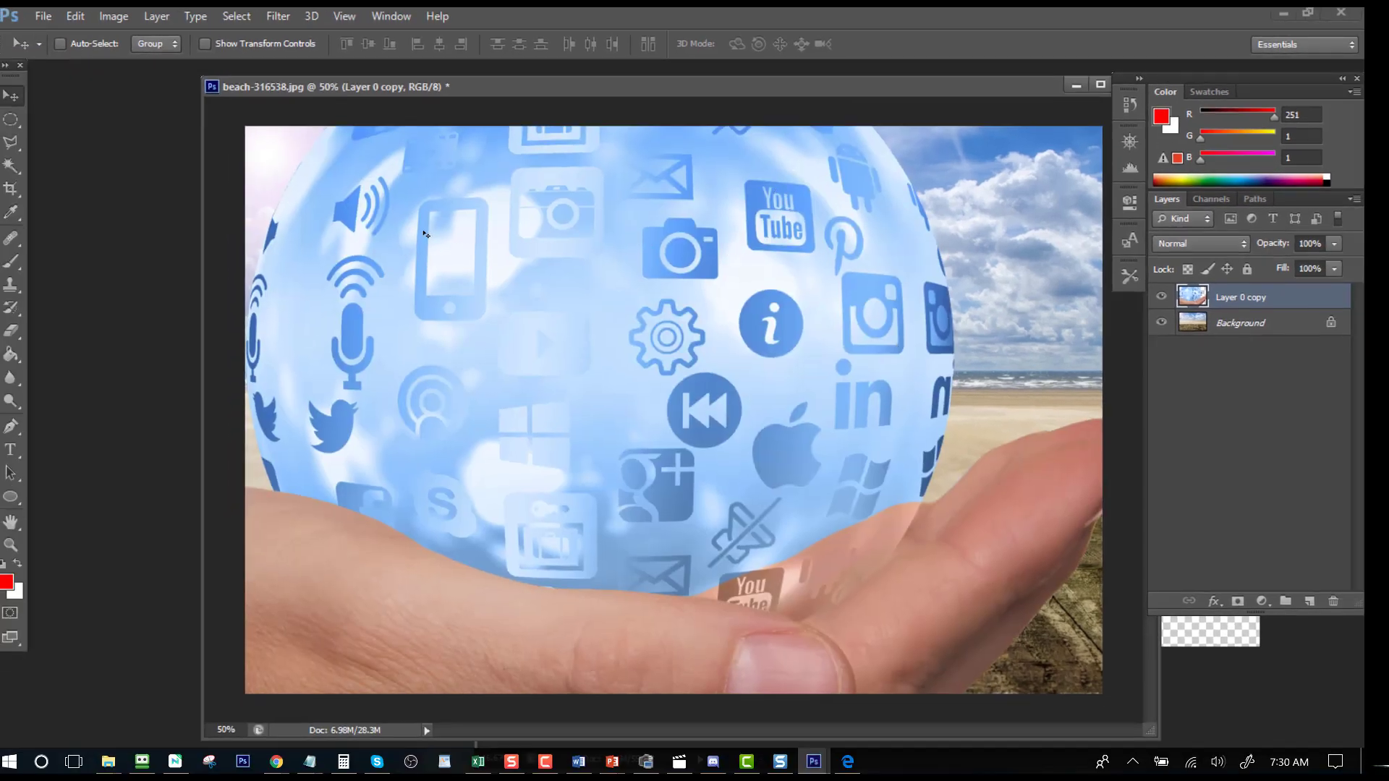
key("ctrl+t")
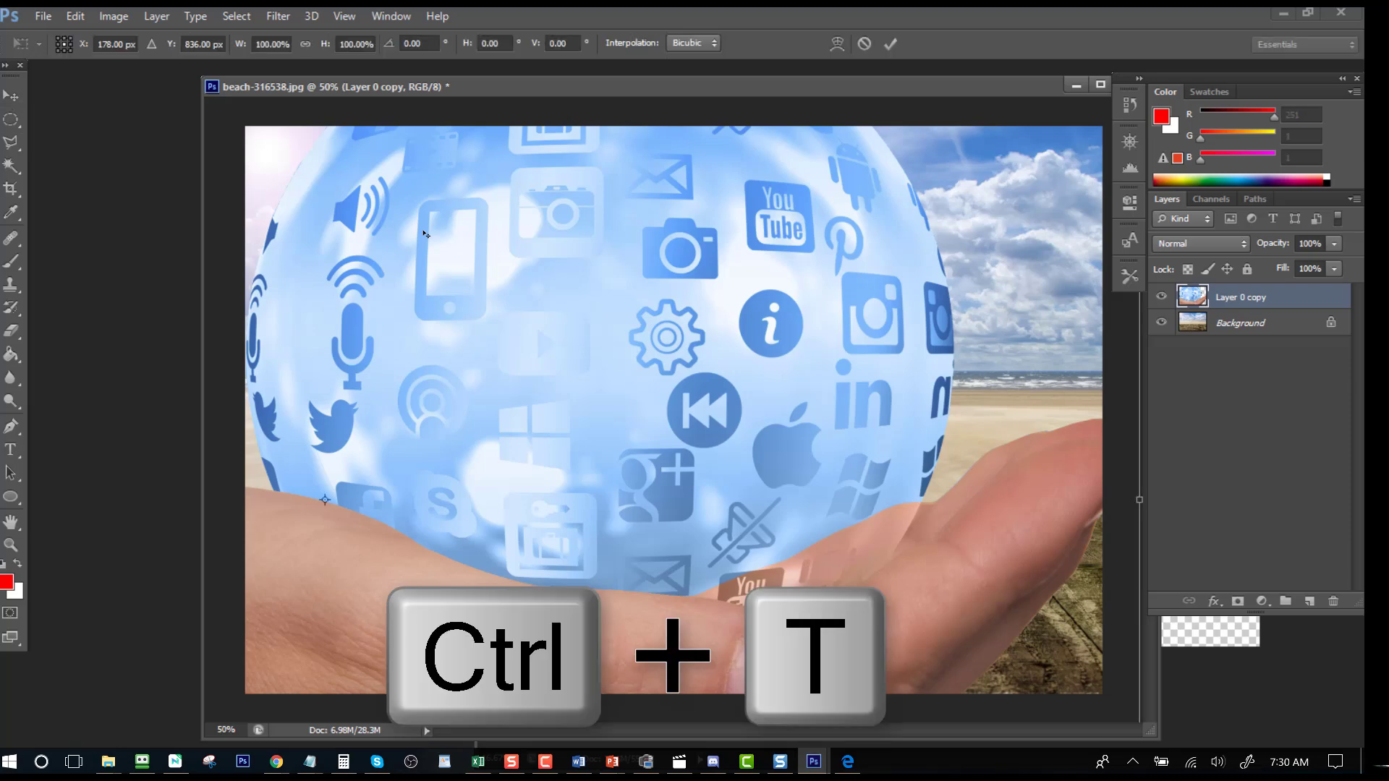
left_click_drag(529, 197, 594, 365)
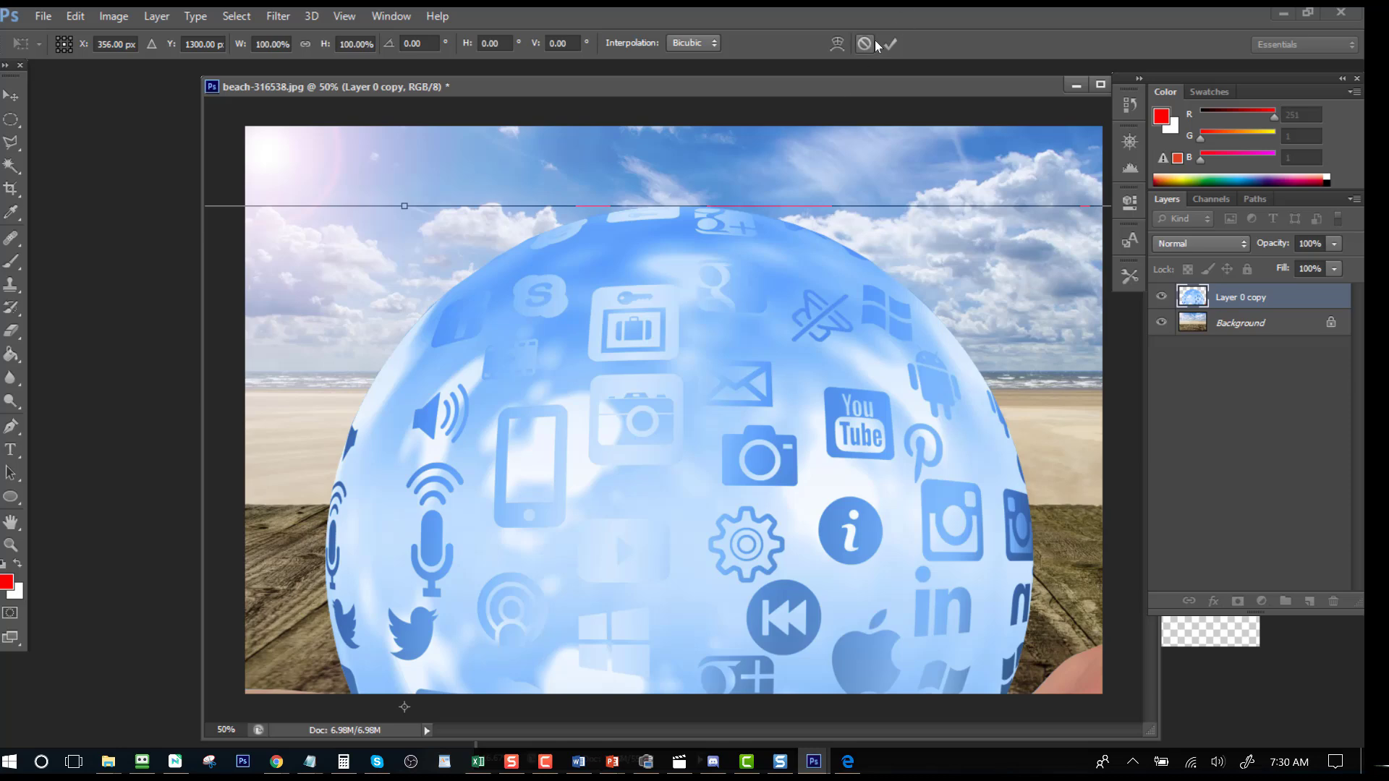
key("Escape")
Step: Free-transform the hand-and-globe layer, shifting its upper-left corner inside the picture and linking the width and height scale
left_click_drag(581, 260, 764, 571)
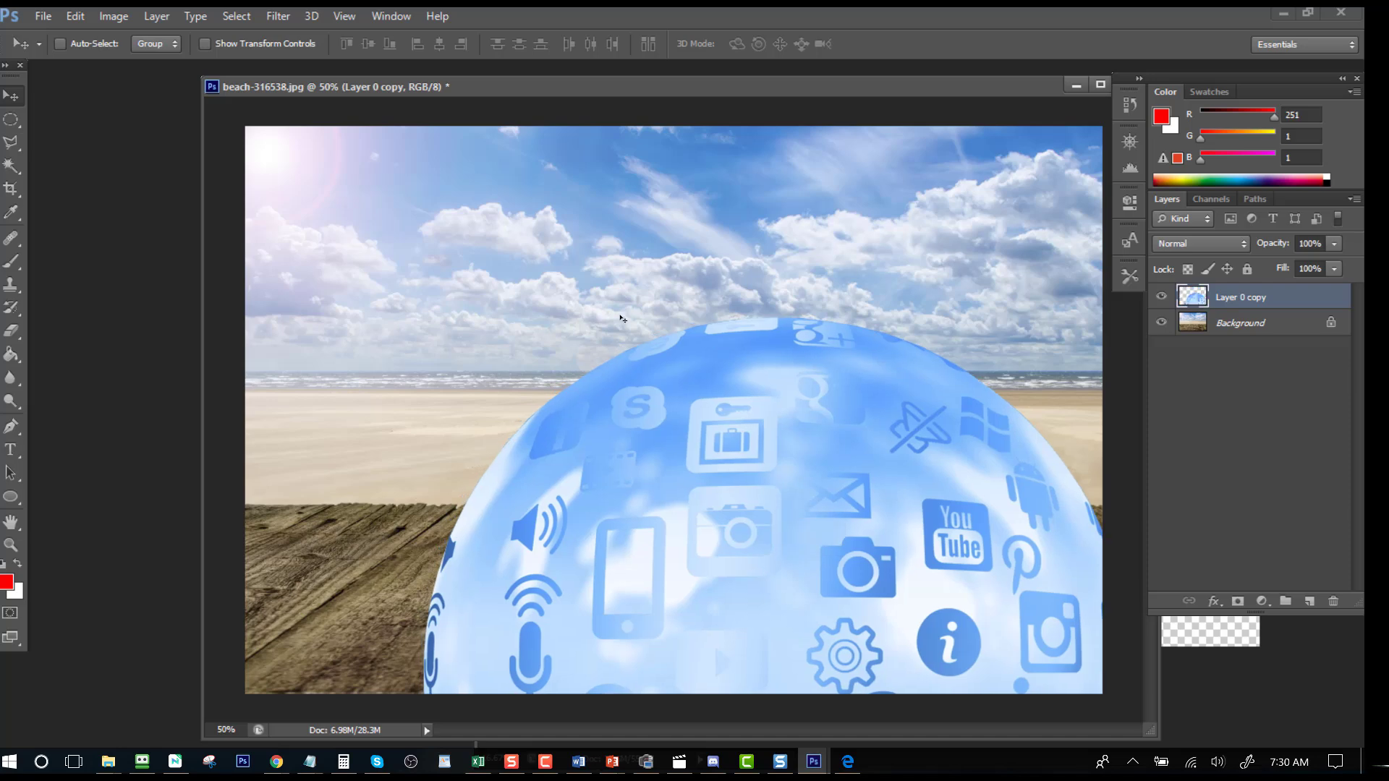
key("ctrl+t")
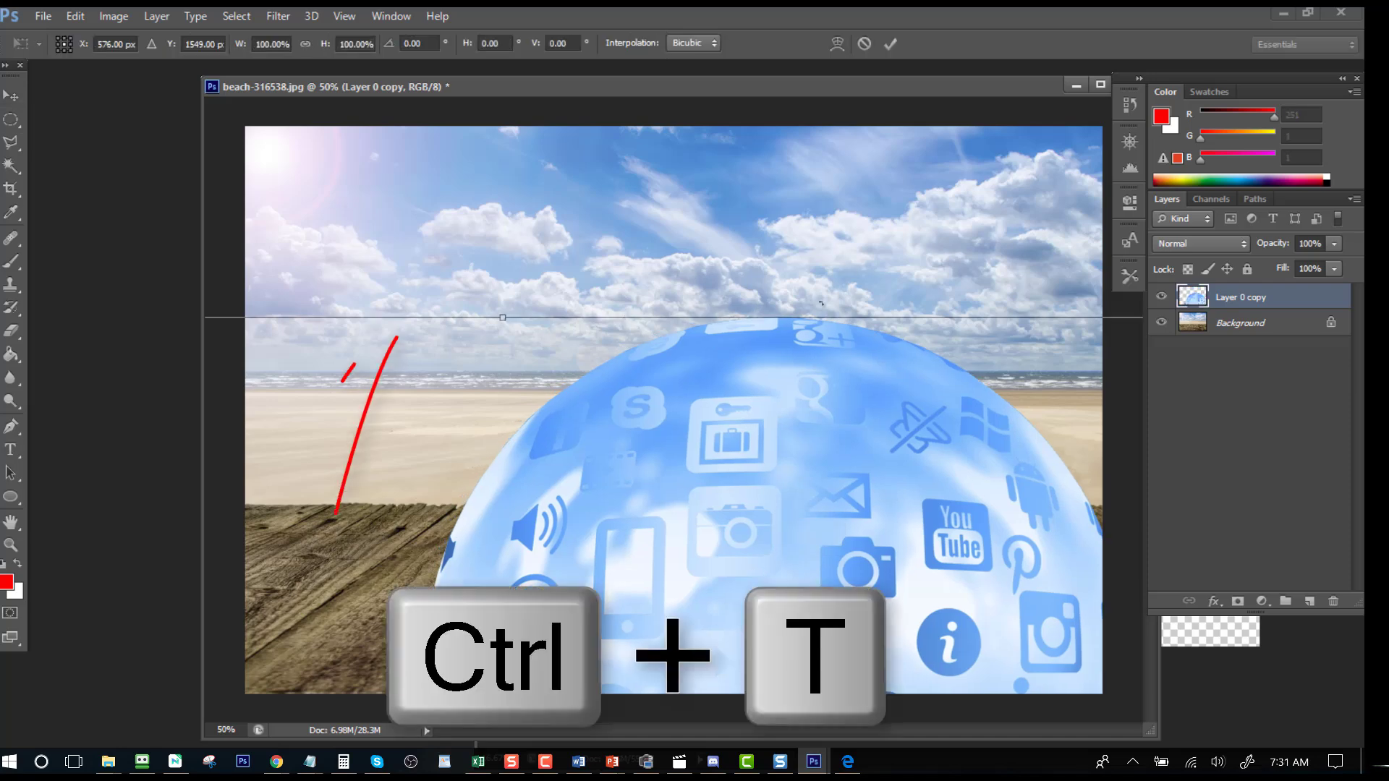
left_click_drag(521, 359, 866, 286)
left_click_drag(461, 329, 705, 262)
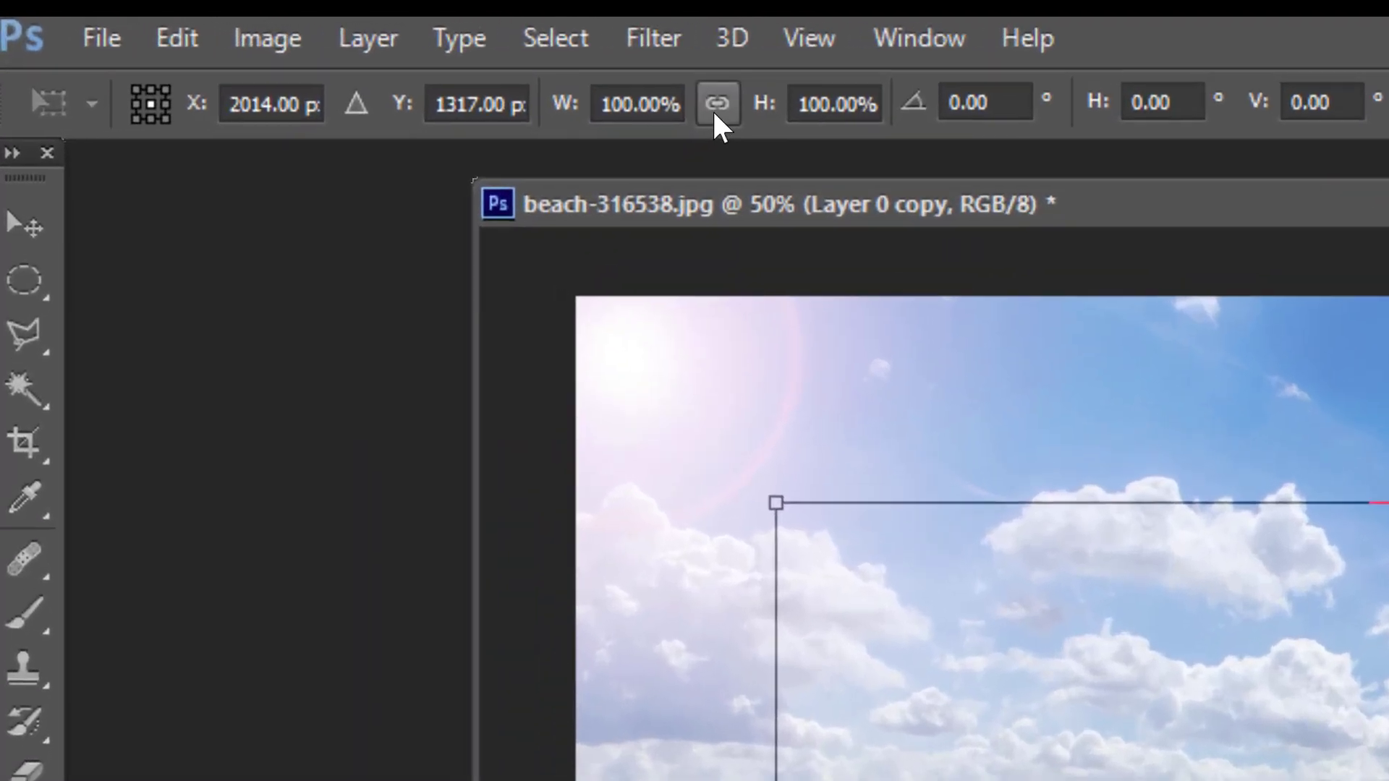
left_click(305, 45)
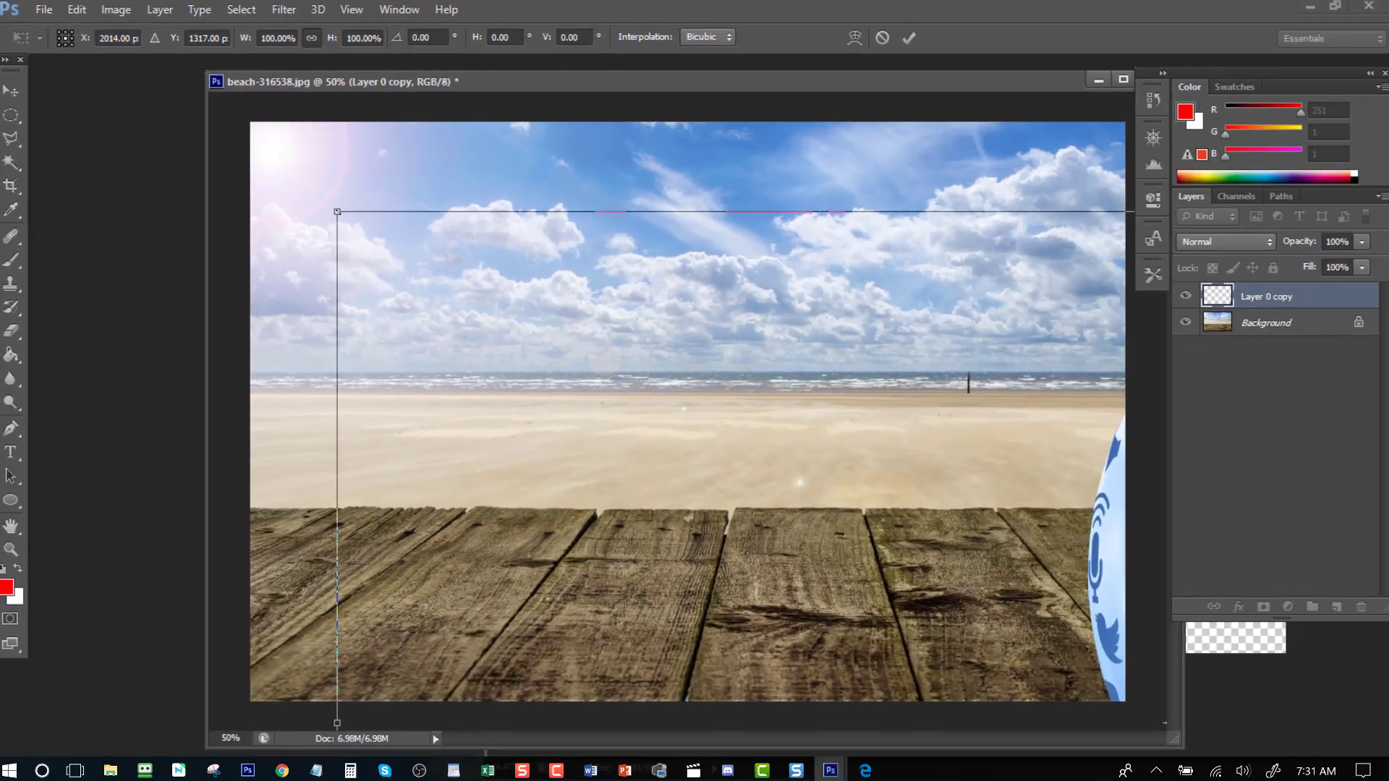
Step: Scale the layer proportionally to 43.50% and shift it so the whole hand and globe lie inside the beach picture
left_click_drag(775, 502, 989, 617)
left_click_drag(427, 258, 911, 485)
left_click_drag(979, 547, 478, 219)
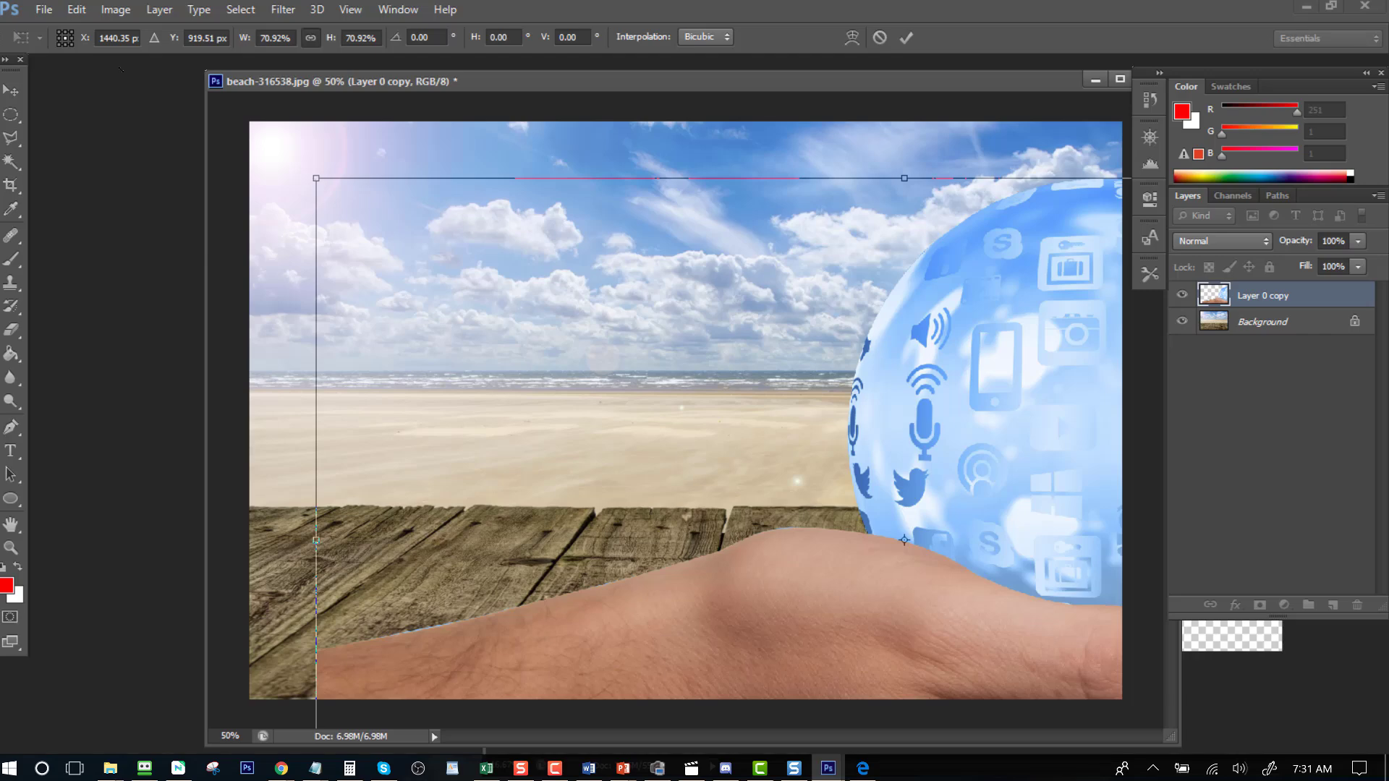
left_click_drag(316, 178, 808, 470)
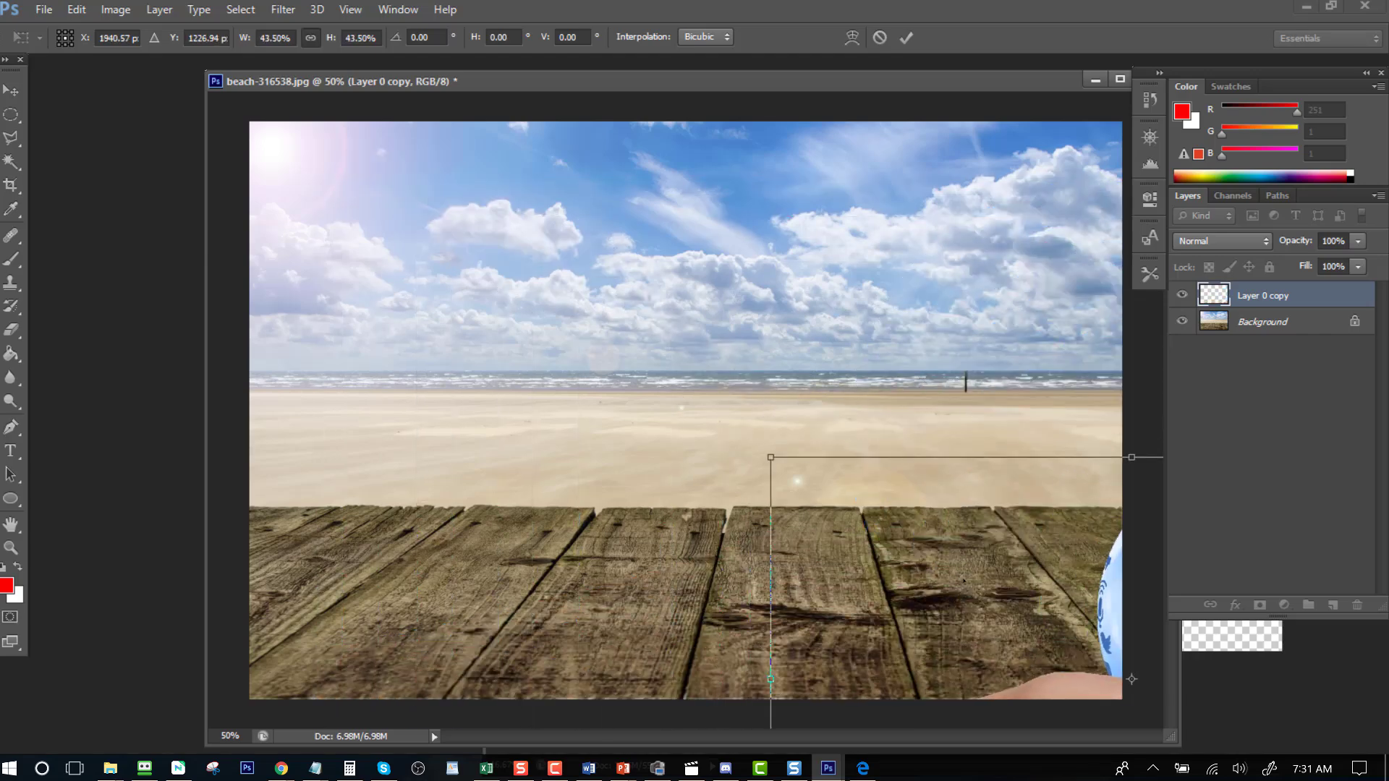
left_click_drag(964, 578, 585, 330)
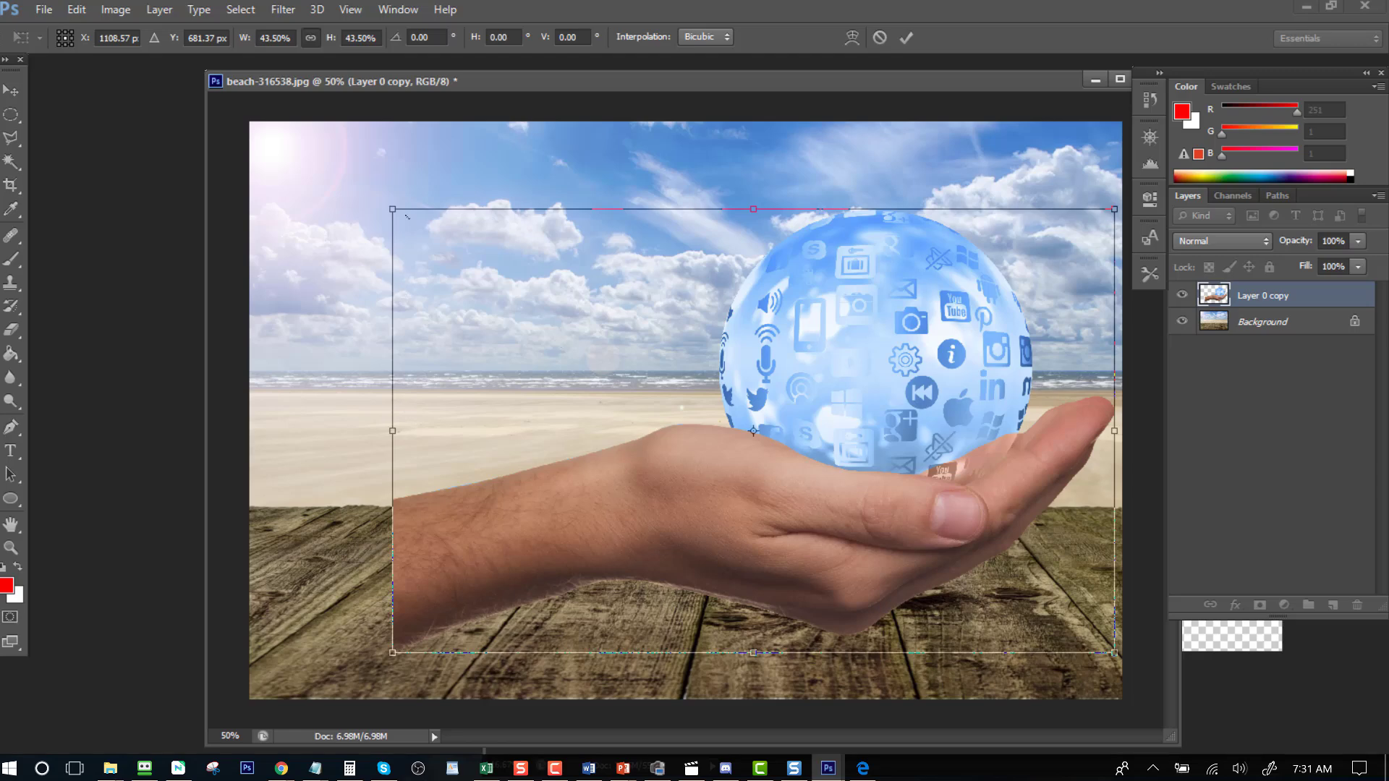
Step: Shrink the hand and globe further in proportion, commit the transform and move the layer to the right half of the picture
left_click_drag(407, 216, 673, 381)
left_click_drag(781, 489, 358, 332)
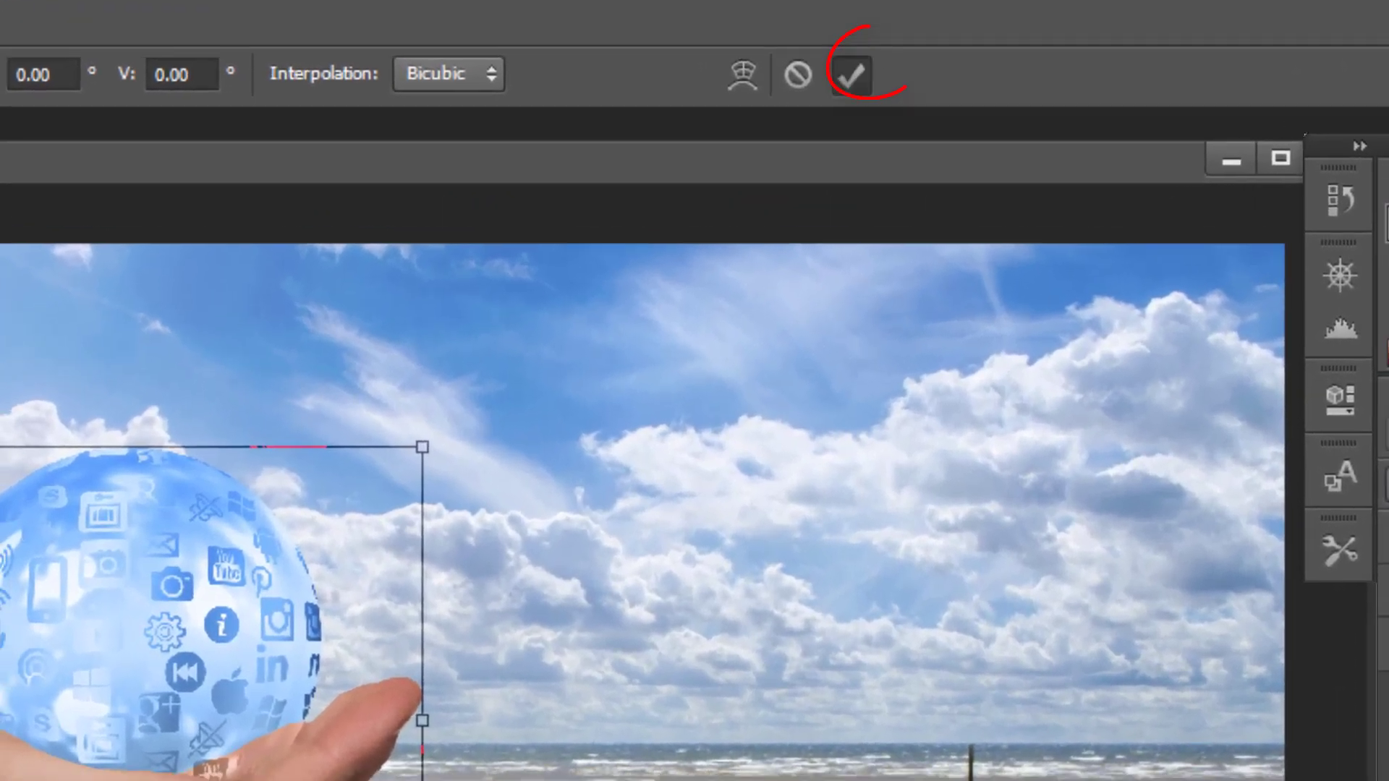
left_click(907, 38)
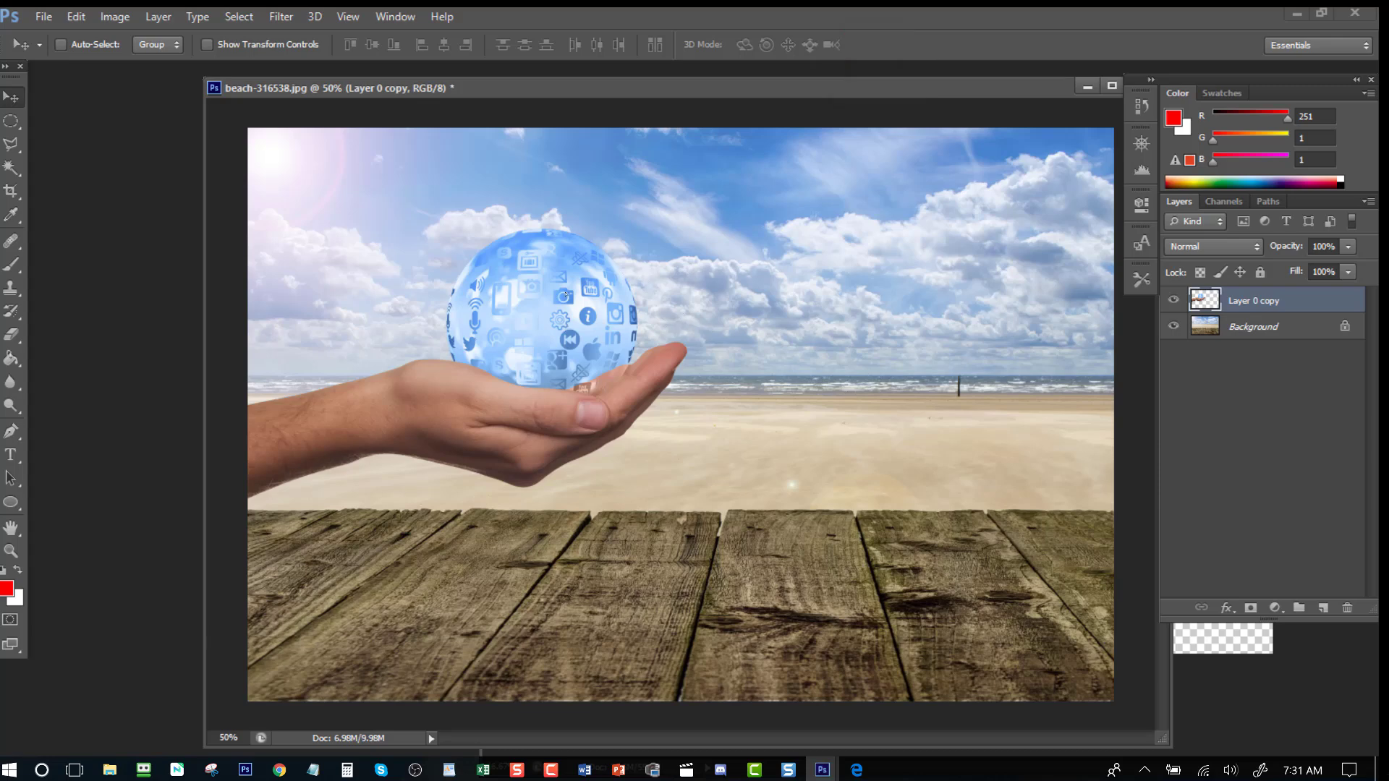
left_click_drag(565, 295, 952, 411)
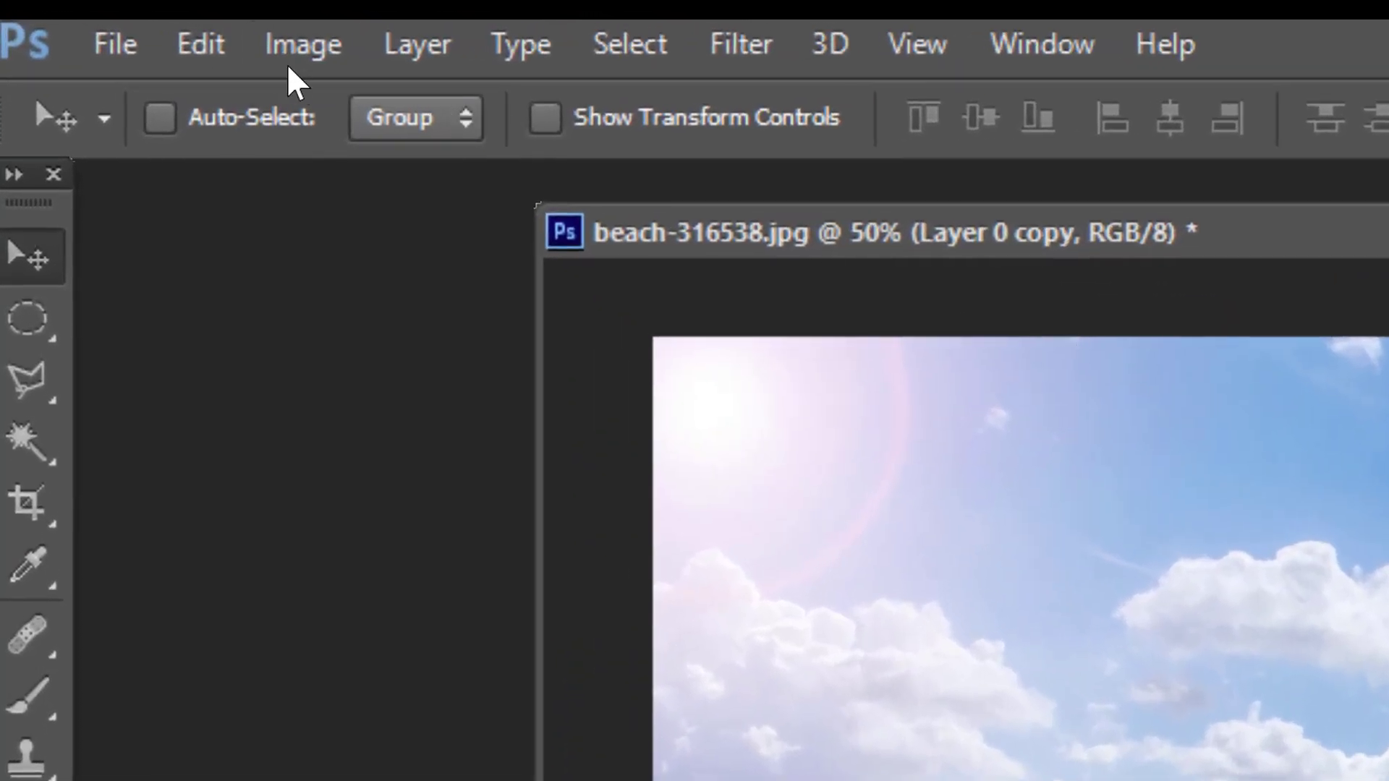
Step: Flip the whole canvas horizontally and reposition the hand and globe near the centre of the picture, above the wooden planks
left_click(275, 56)
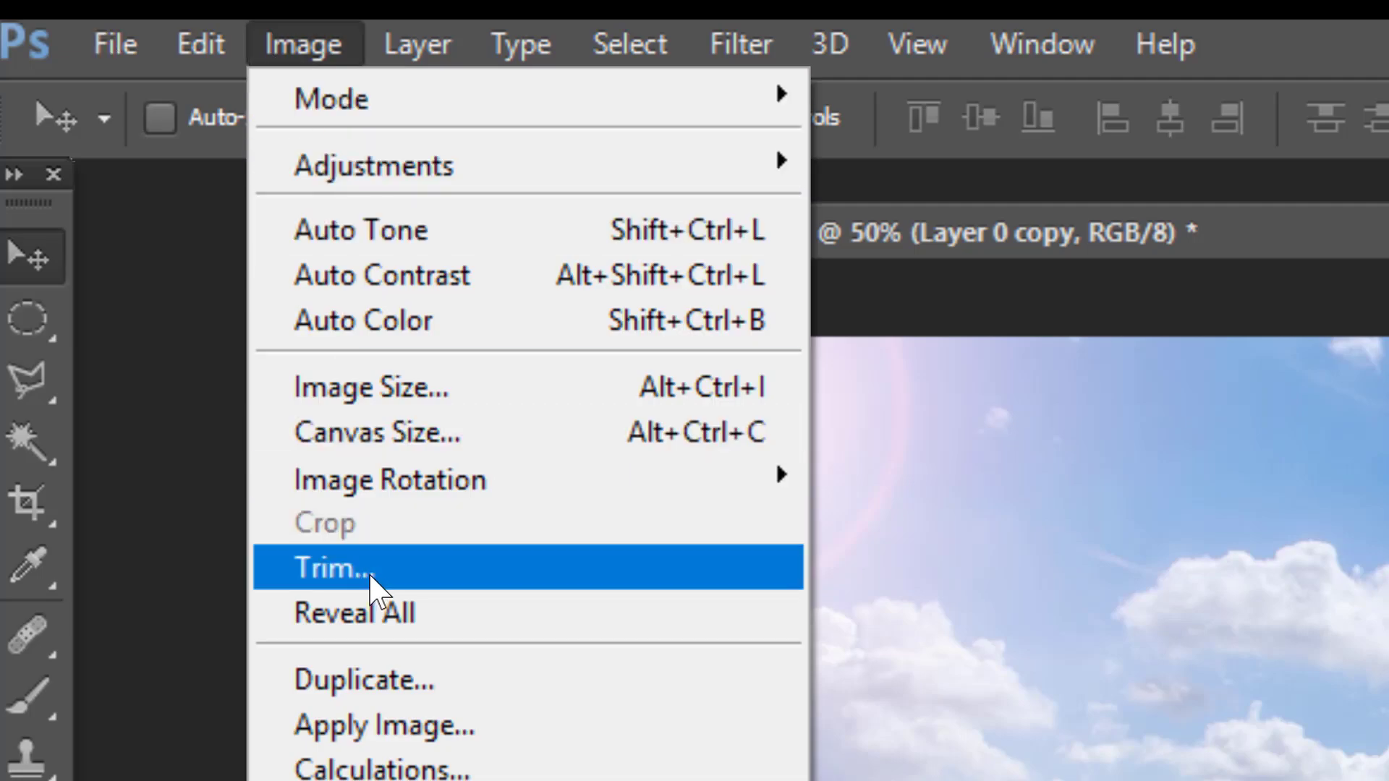
mouse_move(412, 481)
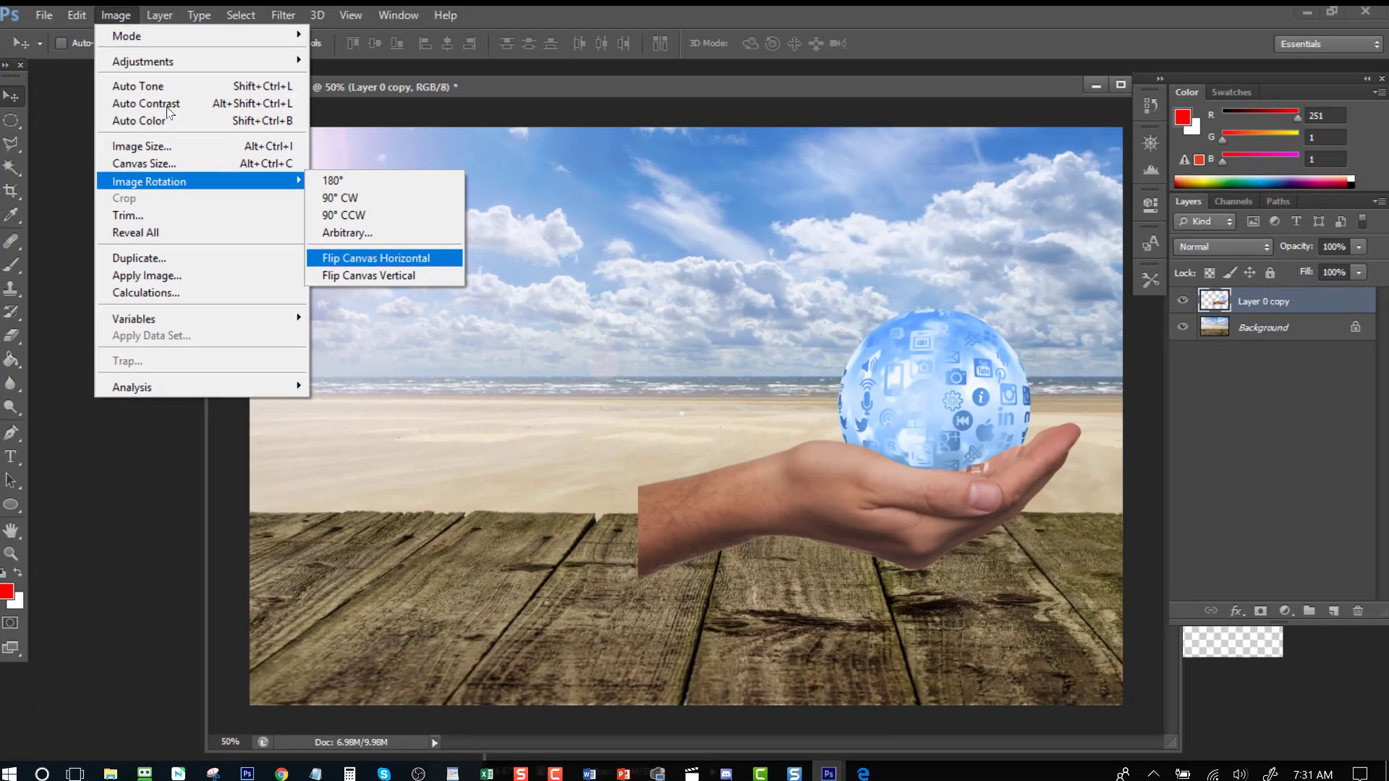
left_click(820, 507)
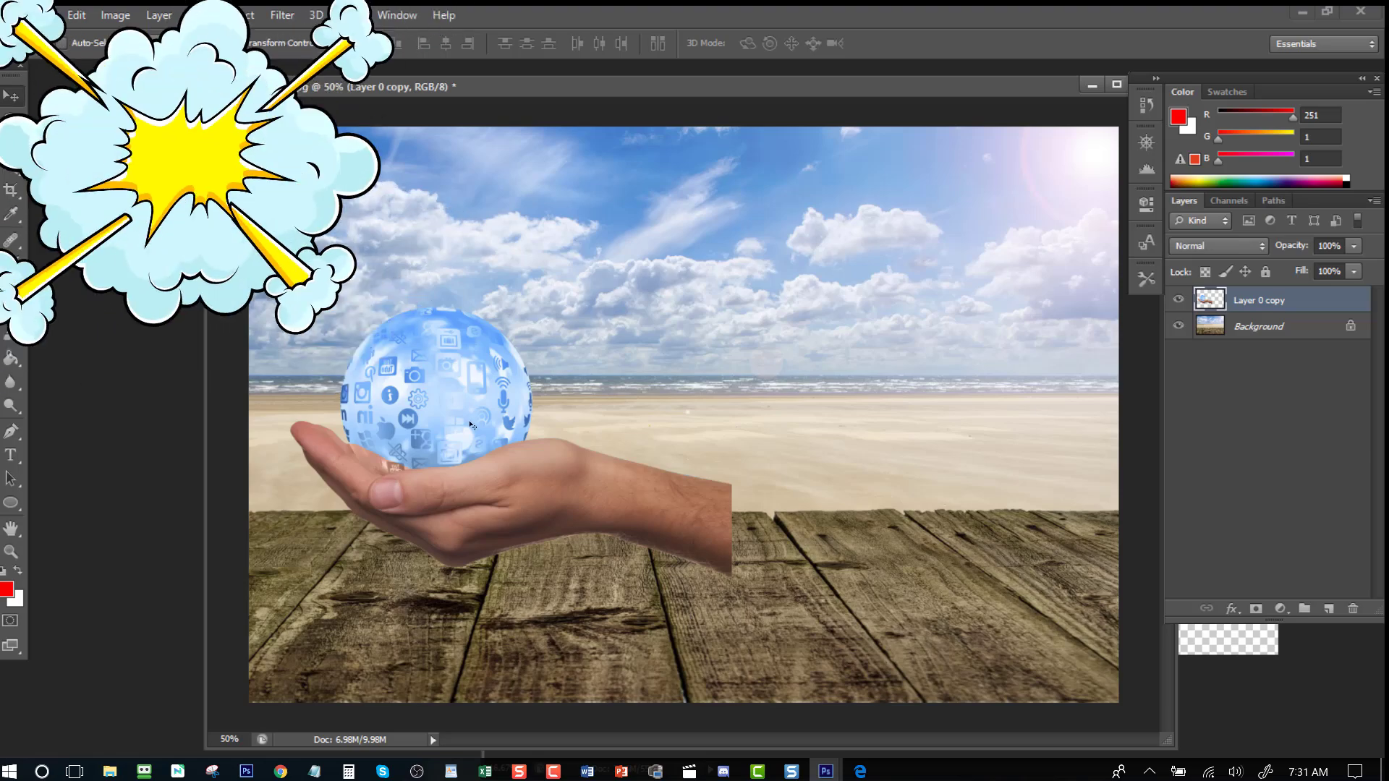
left_click_drag(512, 432, 888, 417)
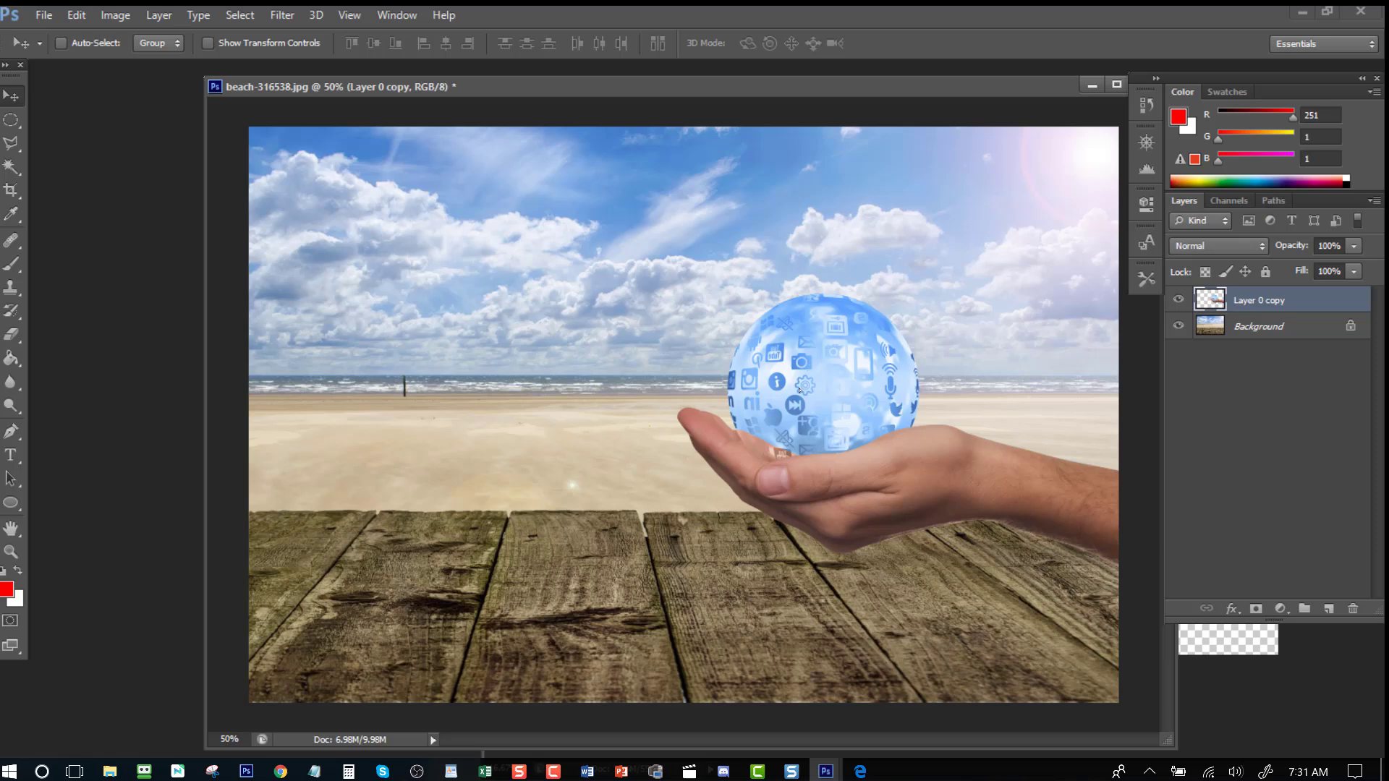
left_click_drag(798, 389, 663, 331)
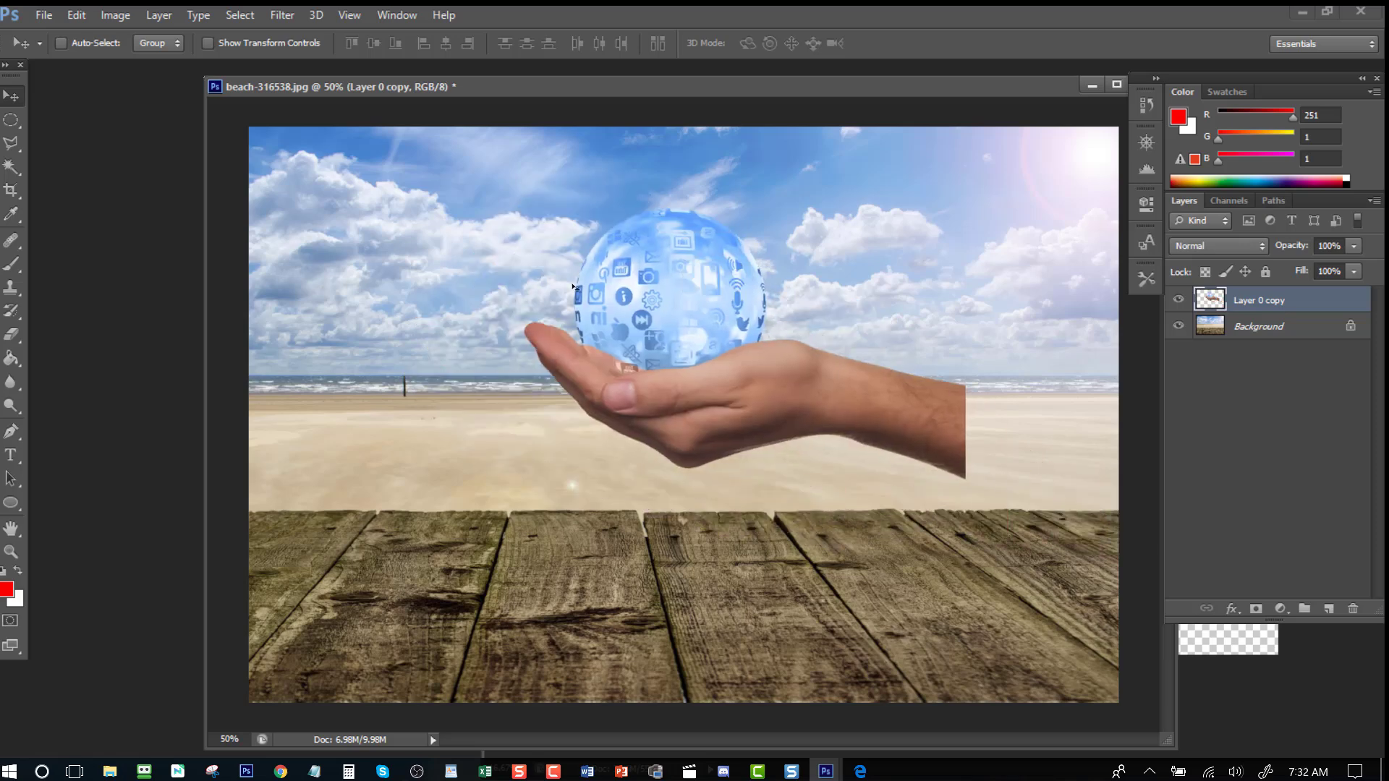
key("ctrl+t")
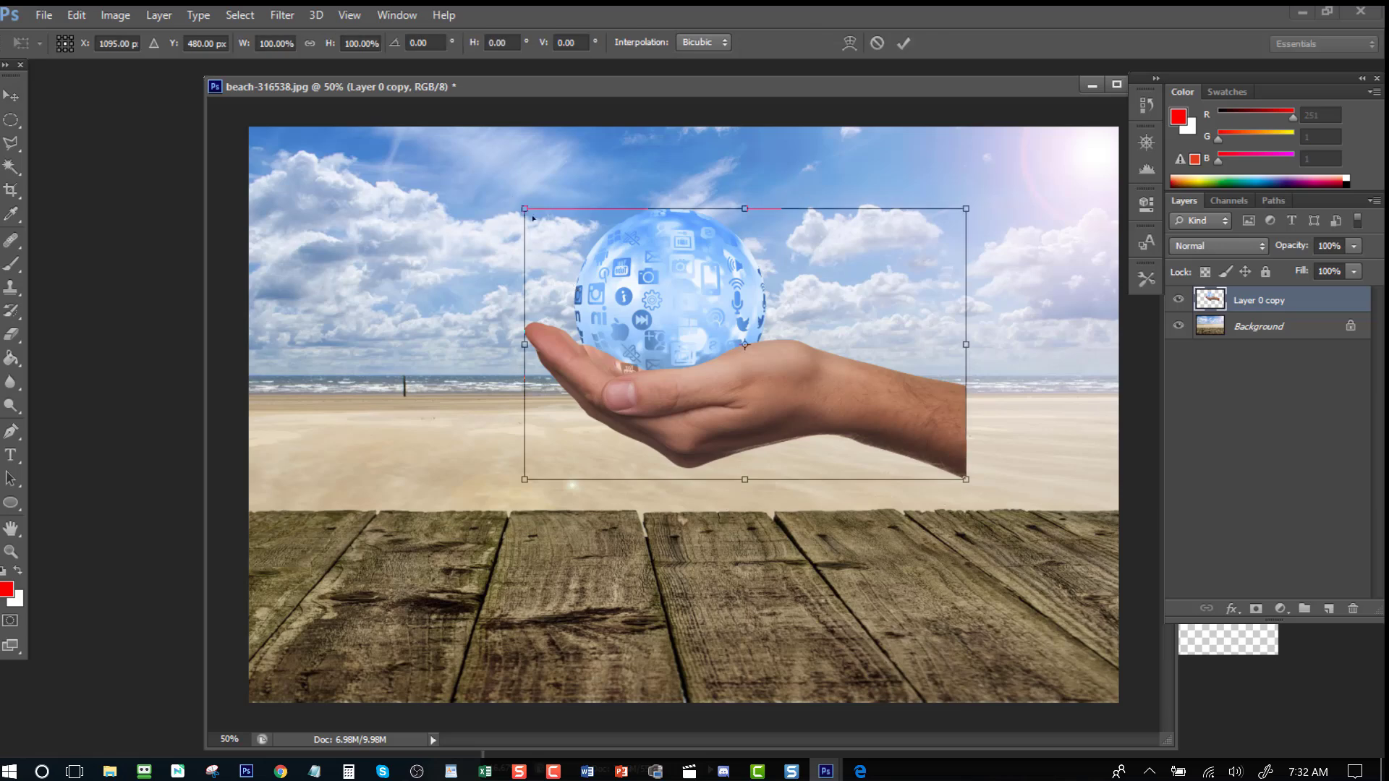
left_click_drag(524, 209, 749, 319)
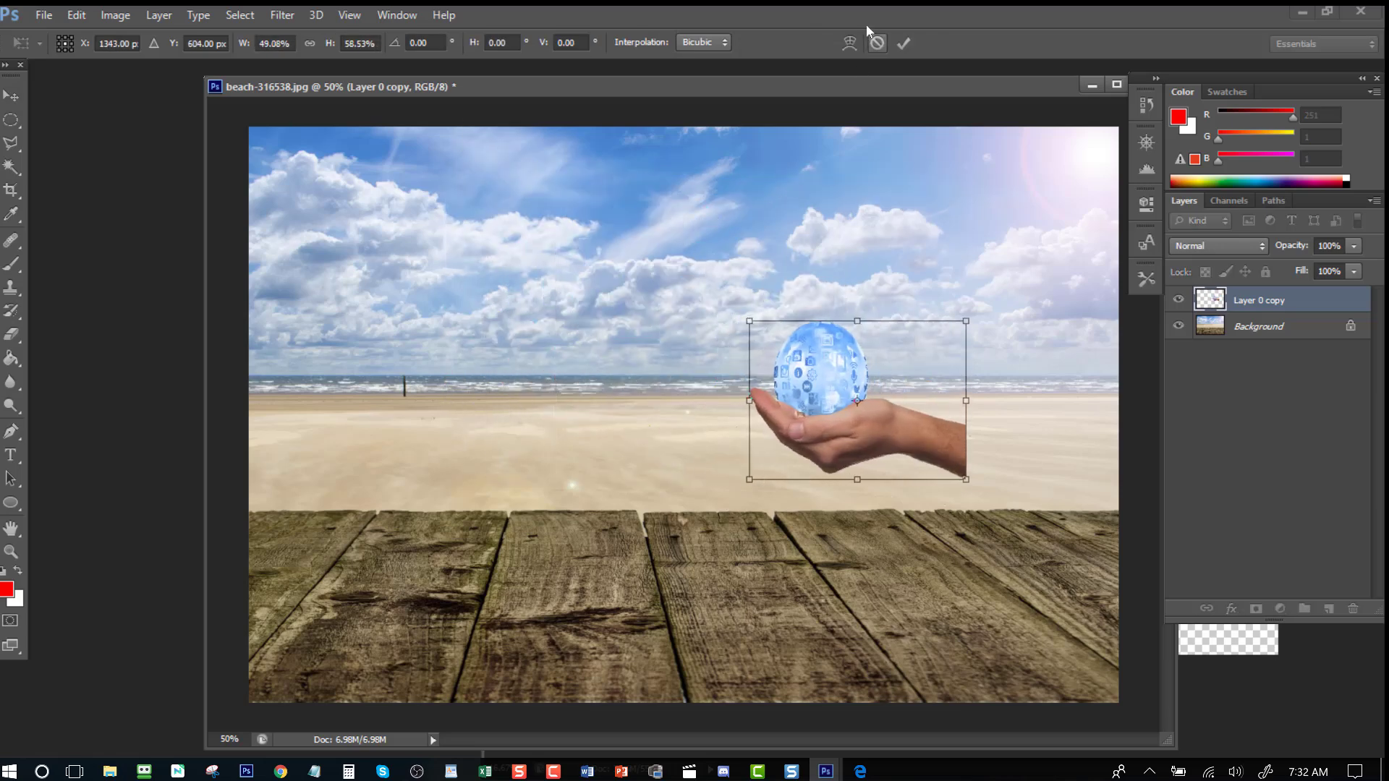
key("Escape")
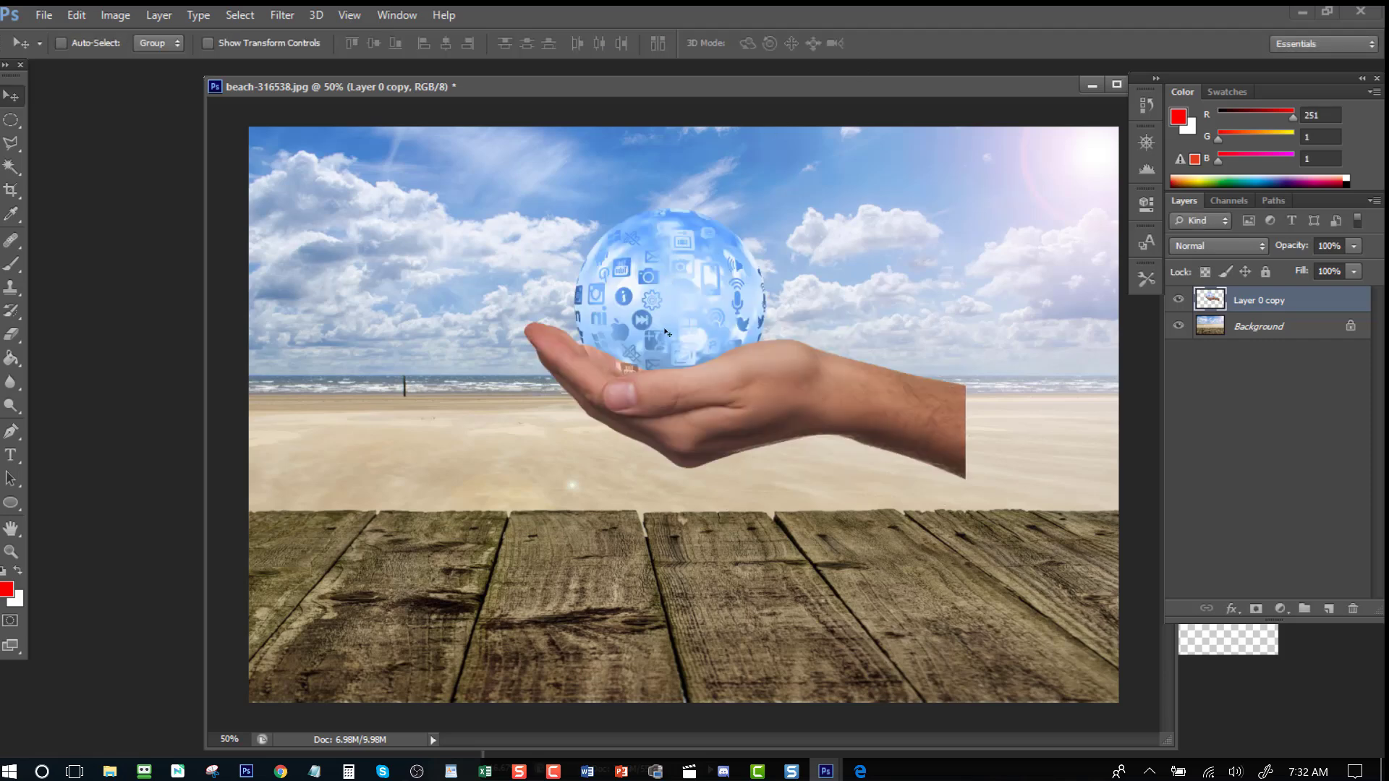
Step: Shift the hand and globe slightly to the right over the beach, and dock the social-media-2489595.jpg window as a tab
left_click_drag(666, 332, 818, 355)
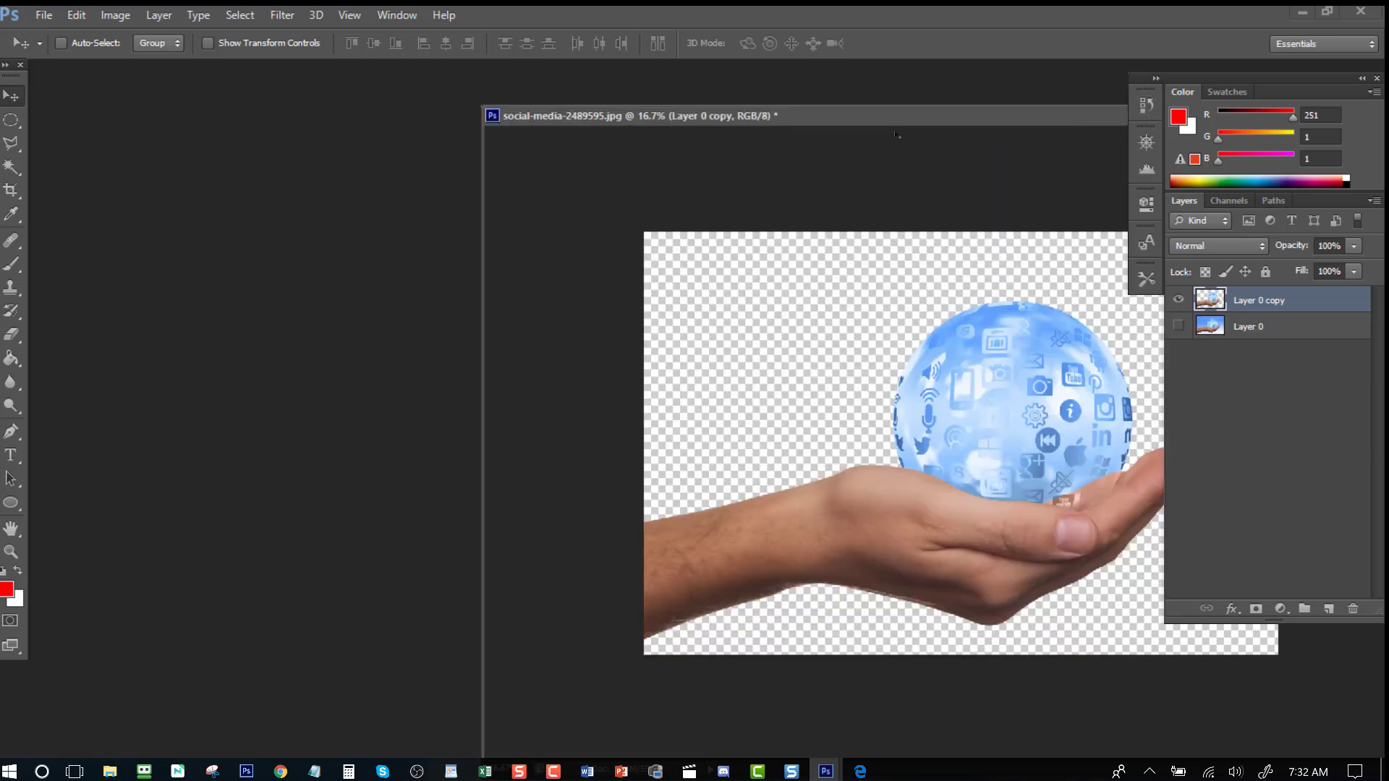
left_click_drag(903, 115, 598, 69)
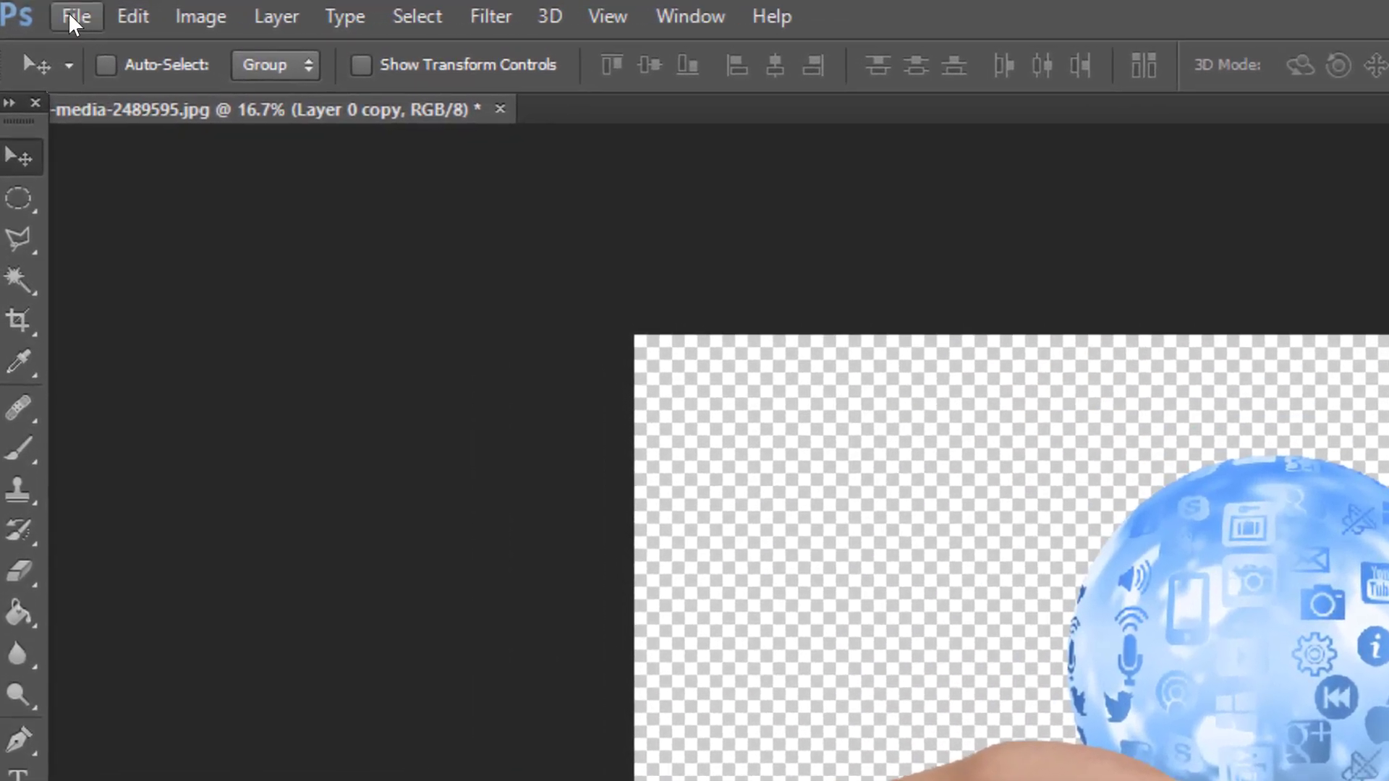
Step: Open Save for Web for the cutout and compare the original, PNG-24, JPEG 30 and JPEG 10 previews, ending on the Original view
left_click(42, 14)
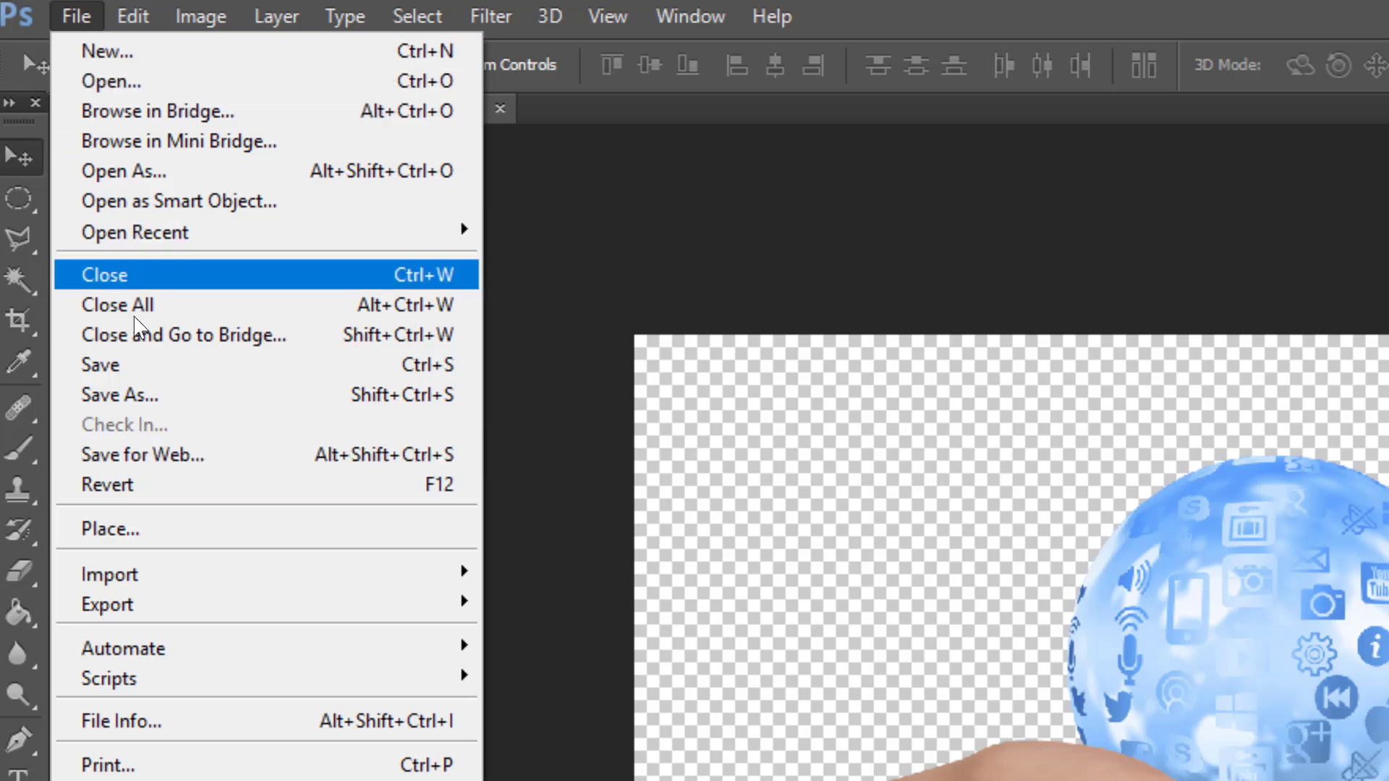
left_click(160, 457)
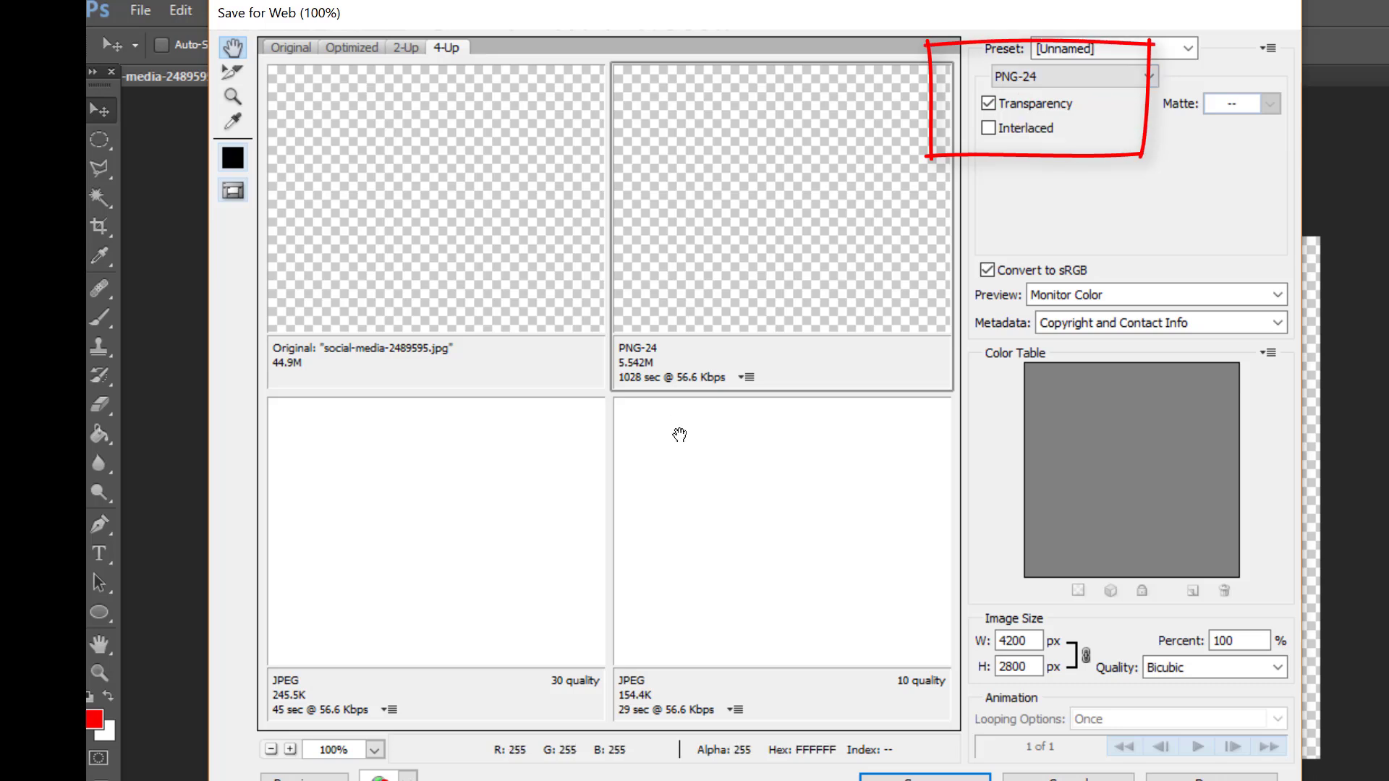
left_click(721, 471)
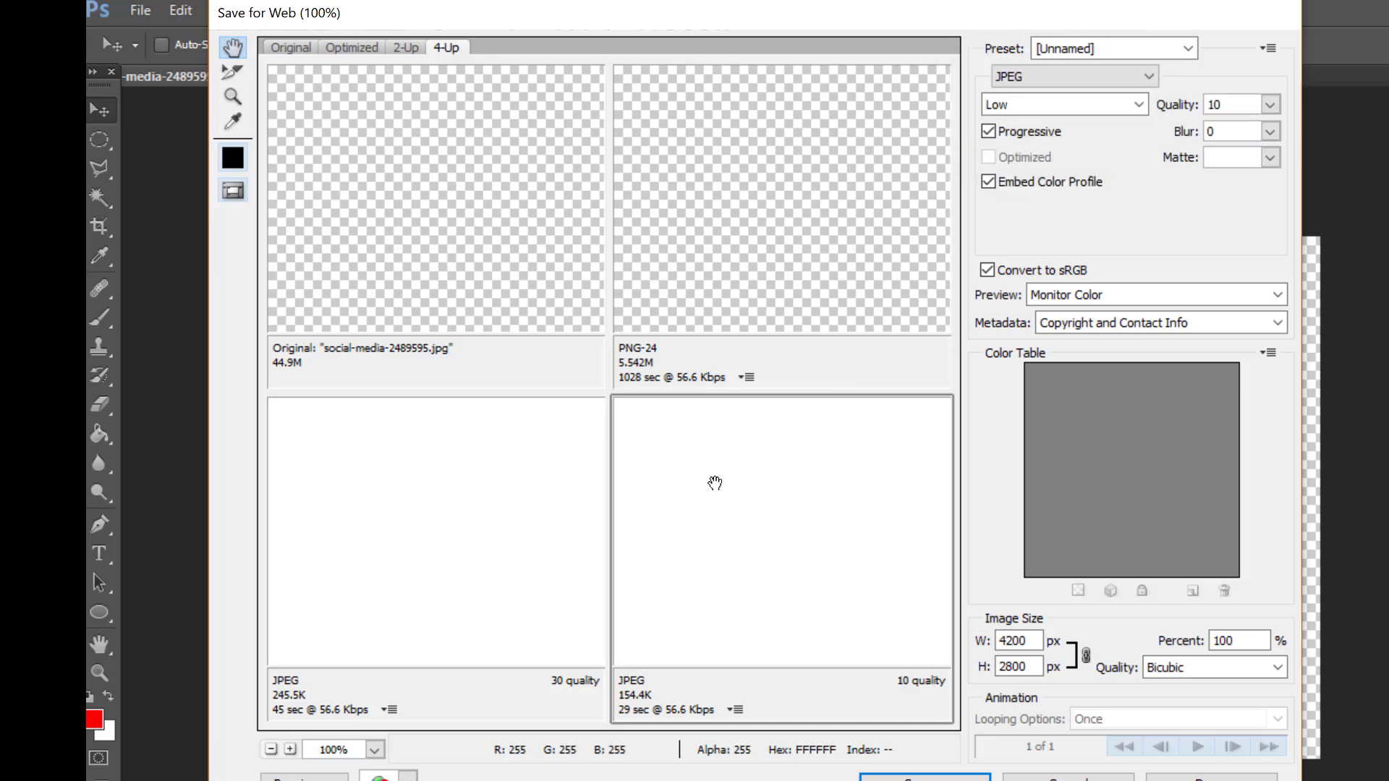
left_click(460, 259)
left_click(676, 243)
left_click(733, 443)
left_click(541, 487)
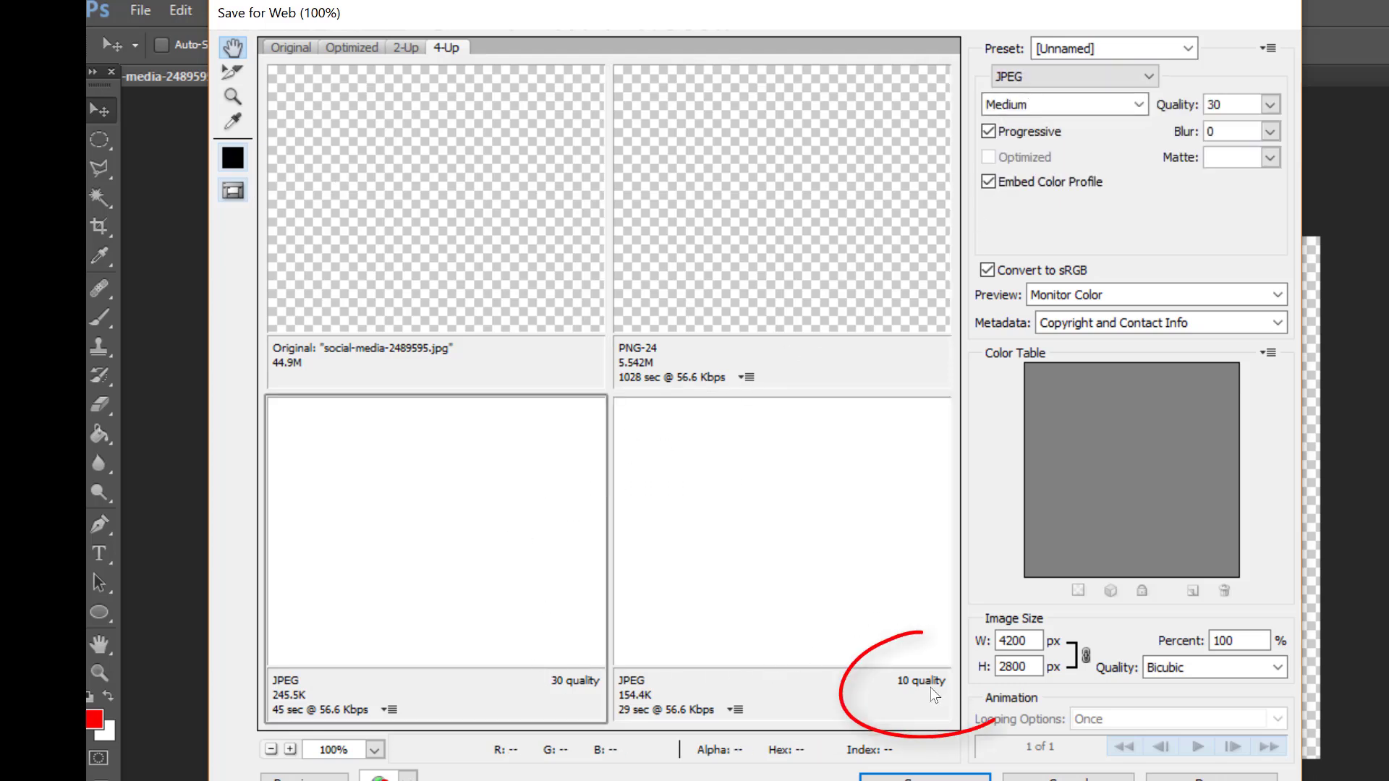
left_click(863, 548)
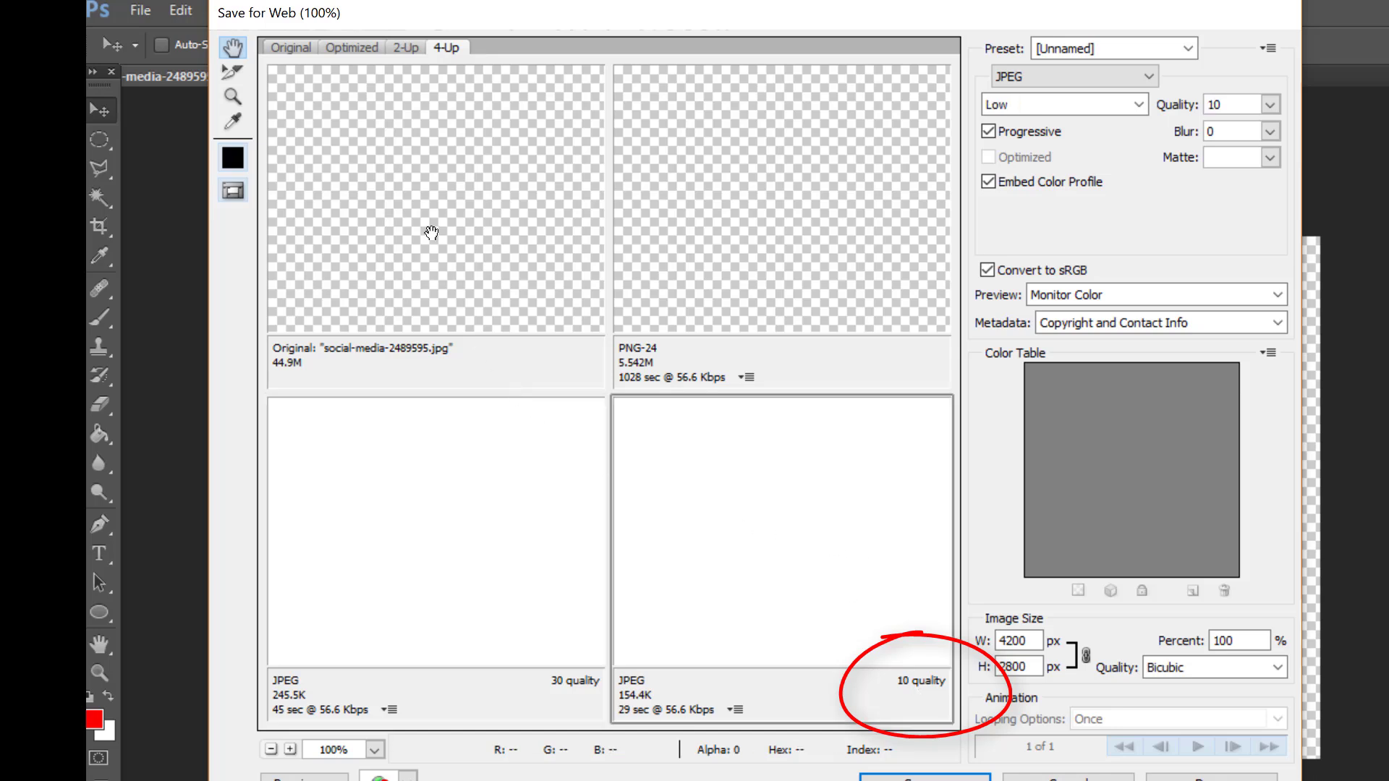
left_click(290, 48)
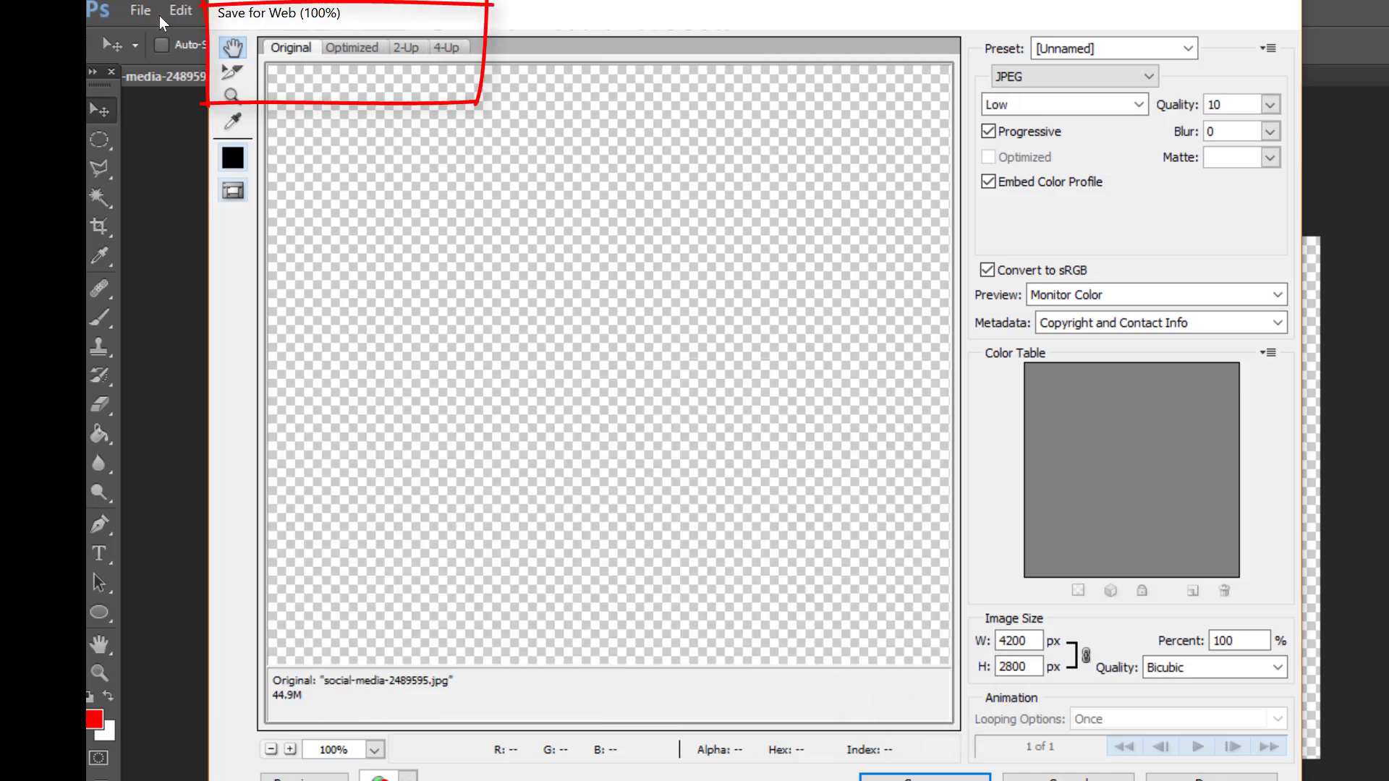
Step: View the cutout's JPEG preview in Optimized, 2-Up and 4-Up modes, ending on the four-way comparison
left_click(337, 47)
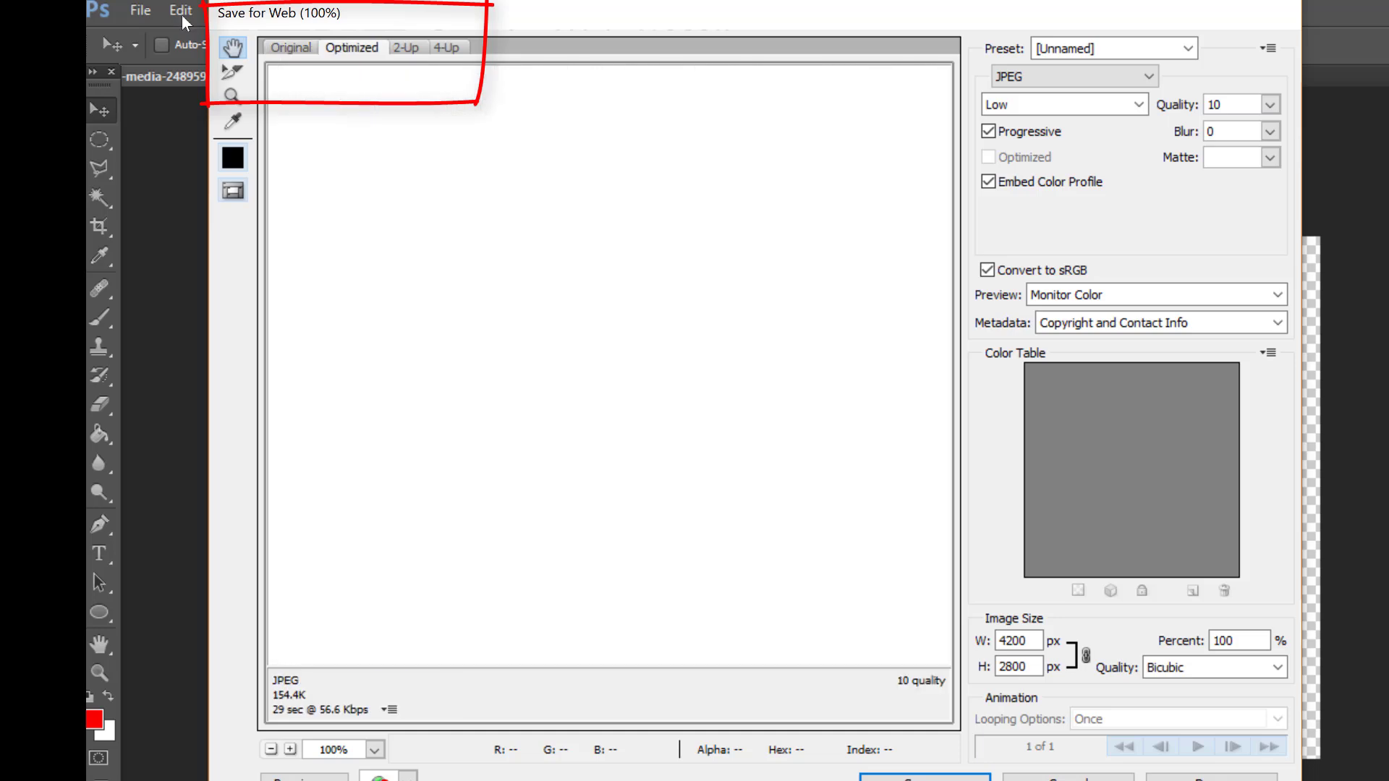
left_click(404, 48)
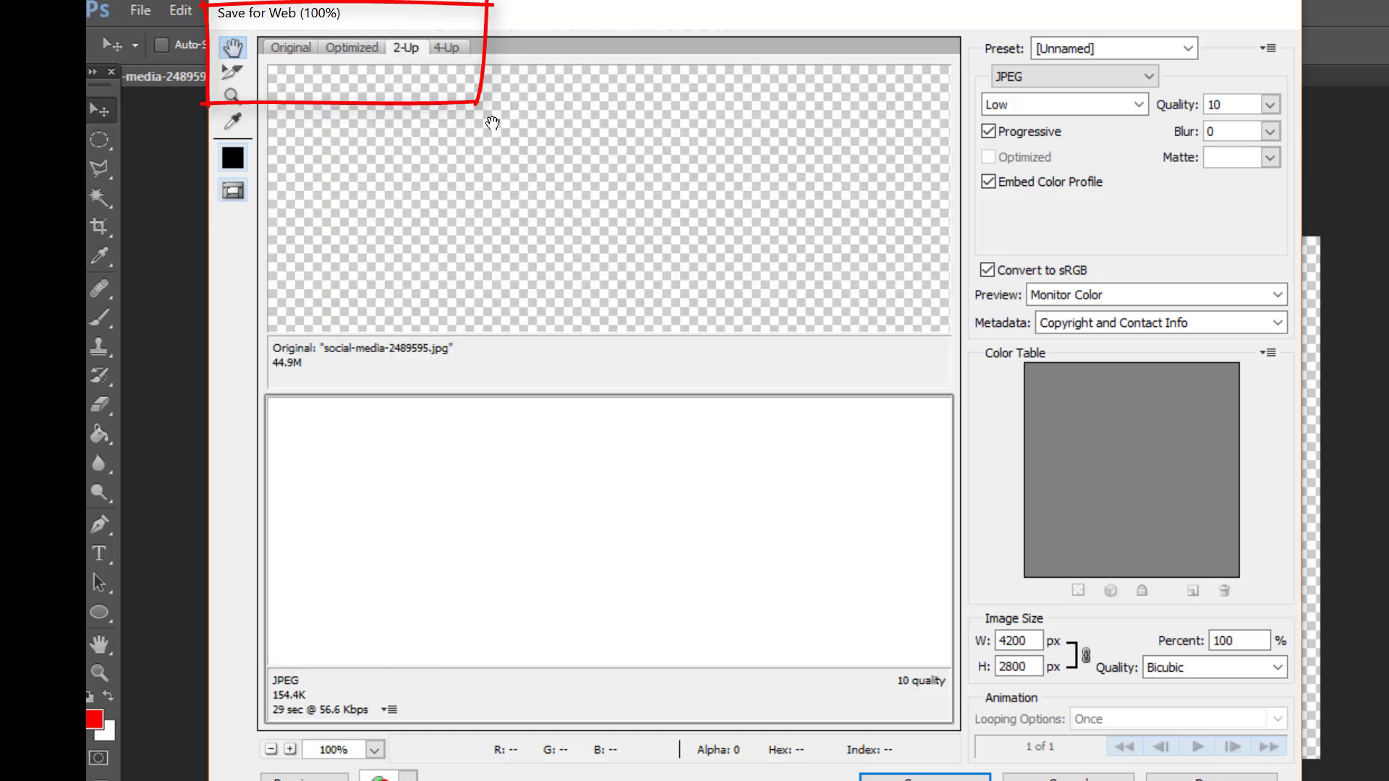
left_click(442, 48)
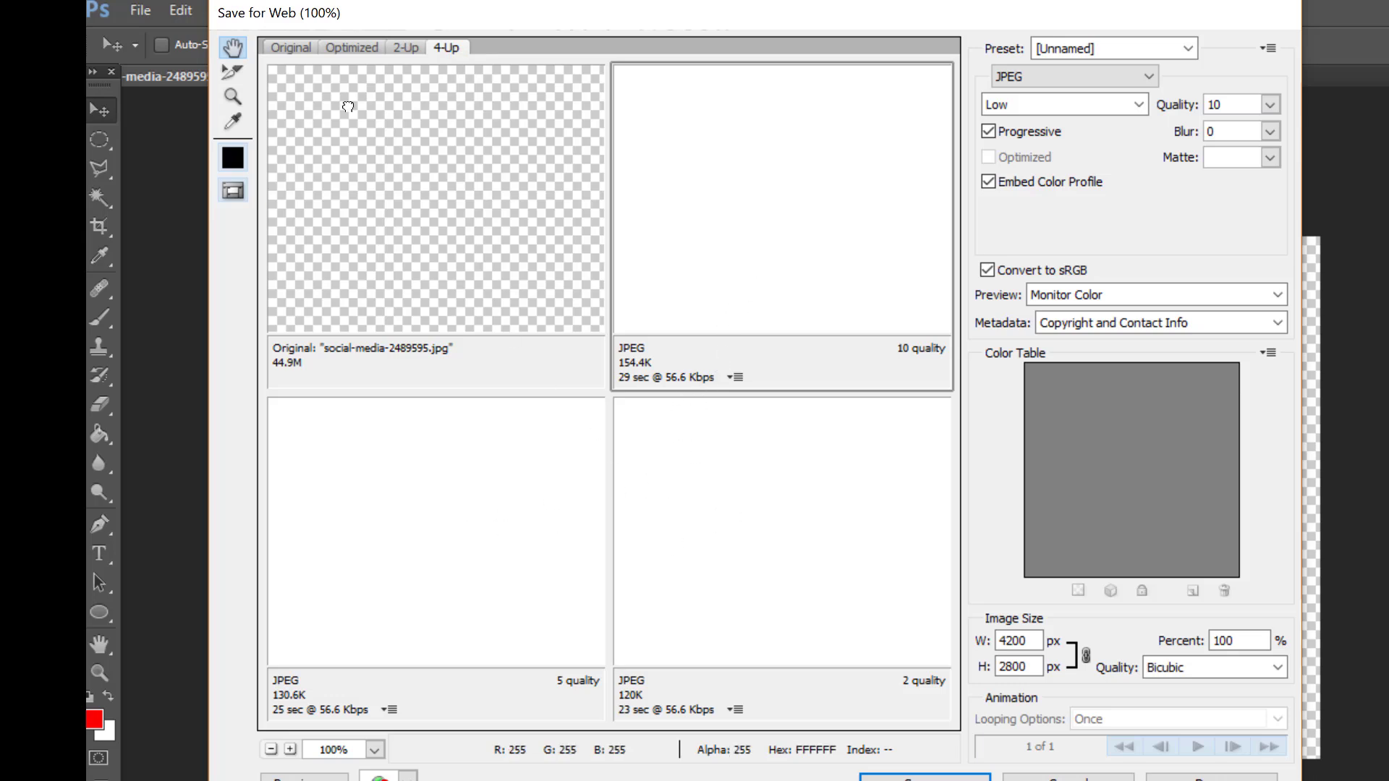
Step: Set the export format to PNG-24 and the image width to 700 px with proportions linked
left_click(1042, 76)
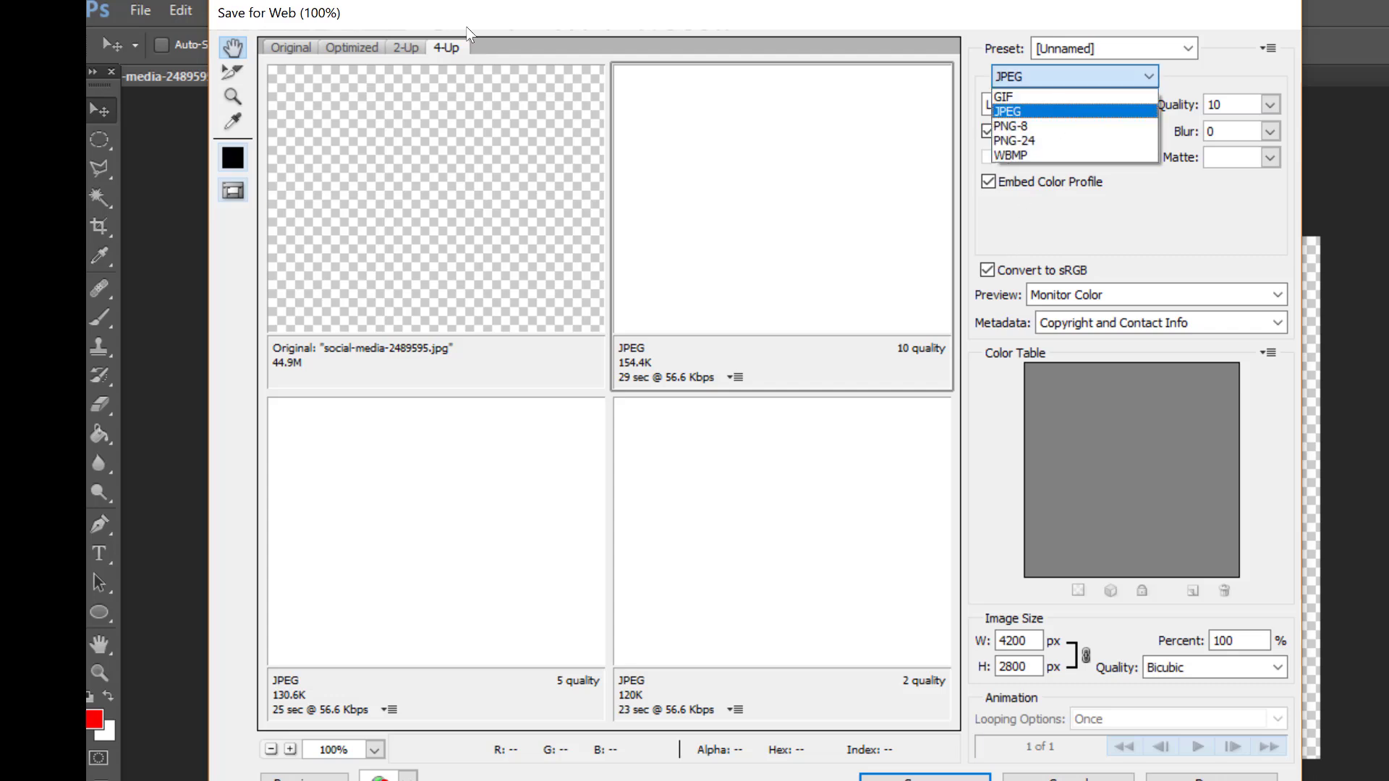
left_click(1033, 143)
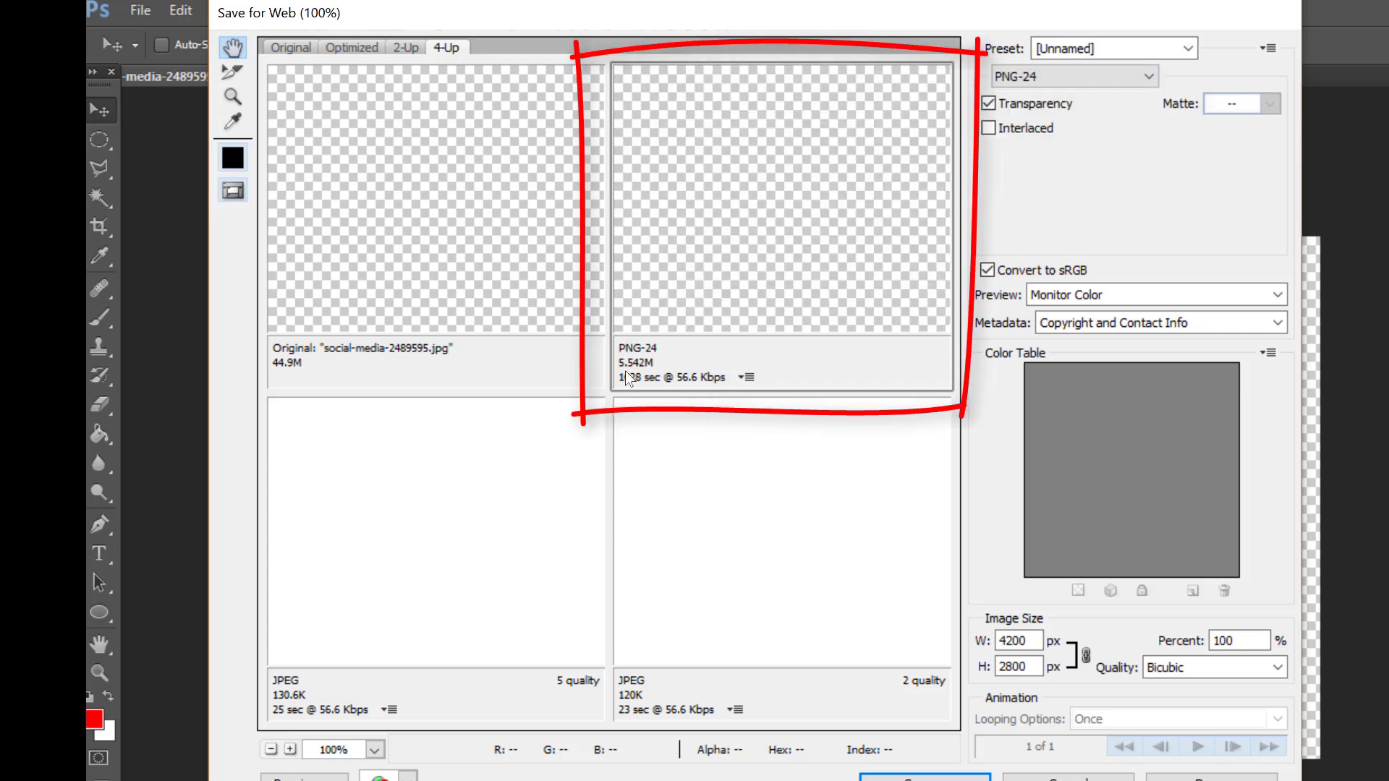
left_click(1056, 77)
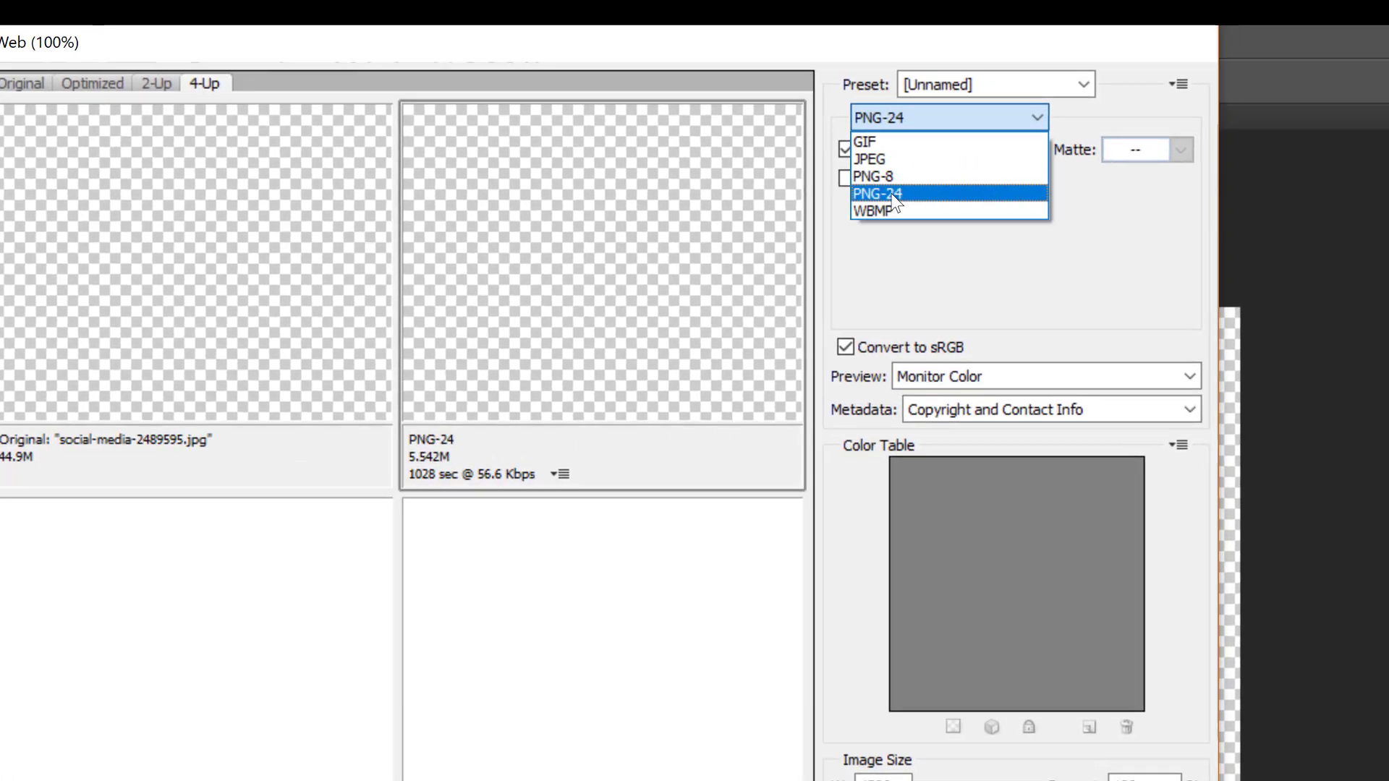
left_click(896, 194)
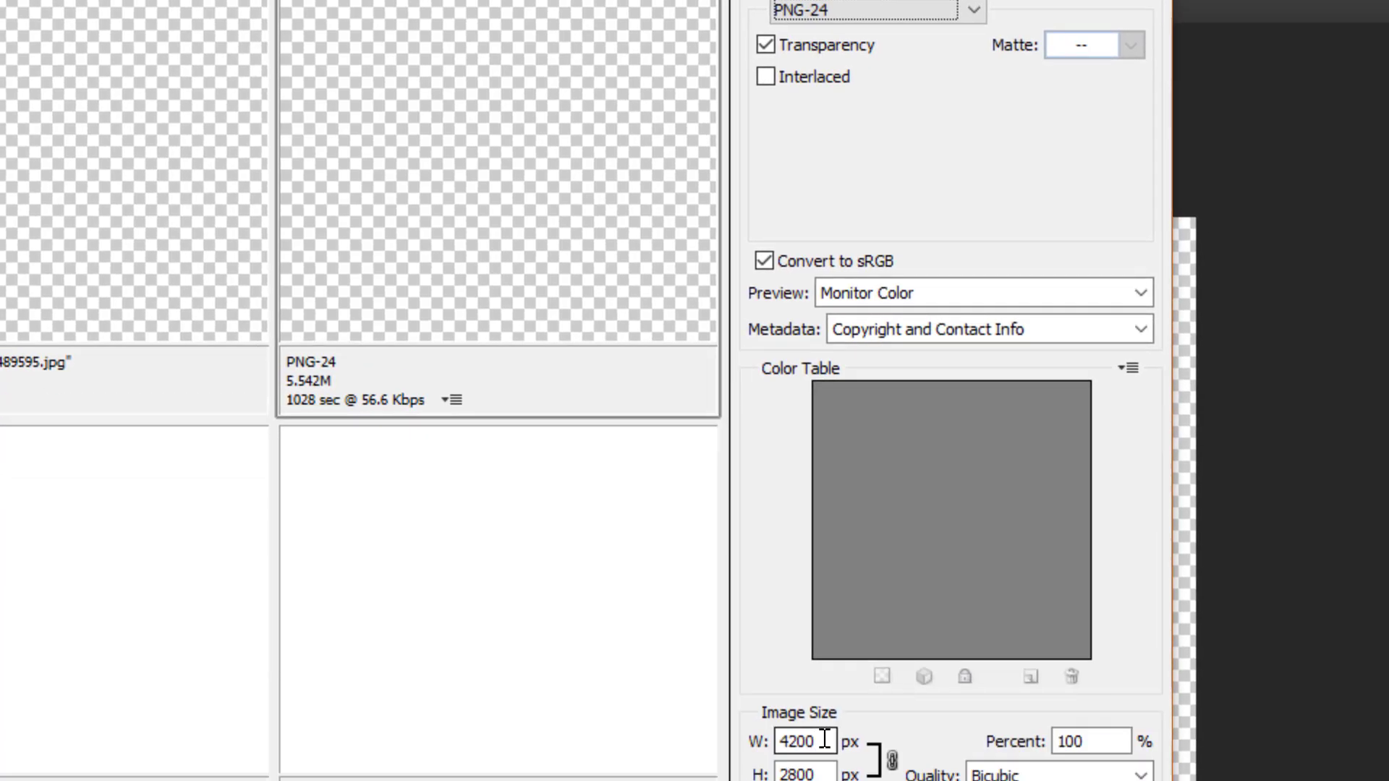
left_click(808, 393)
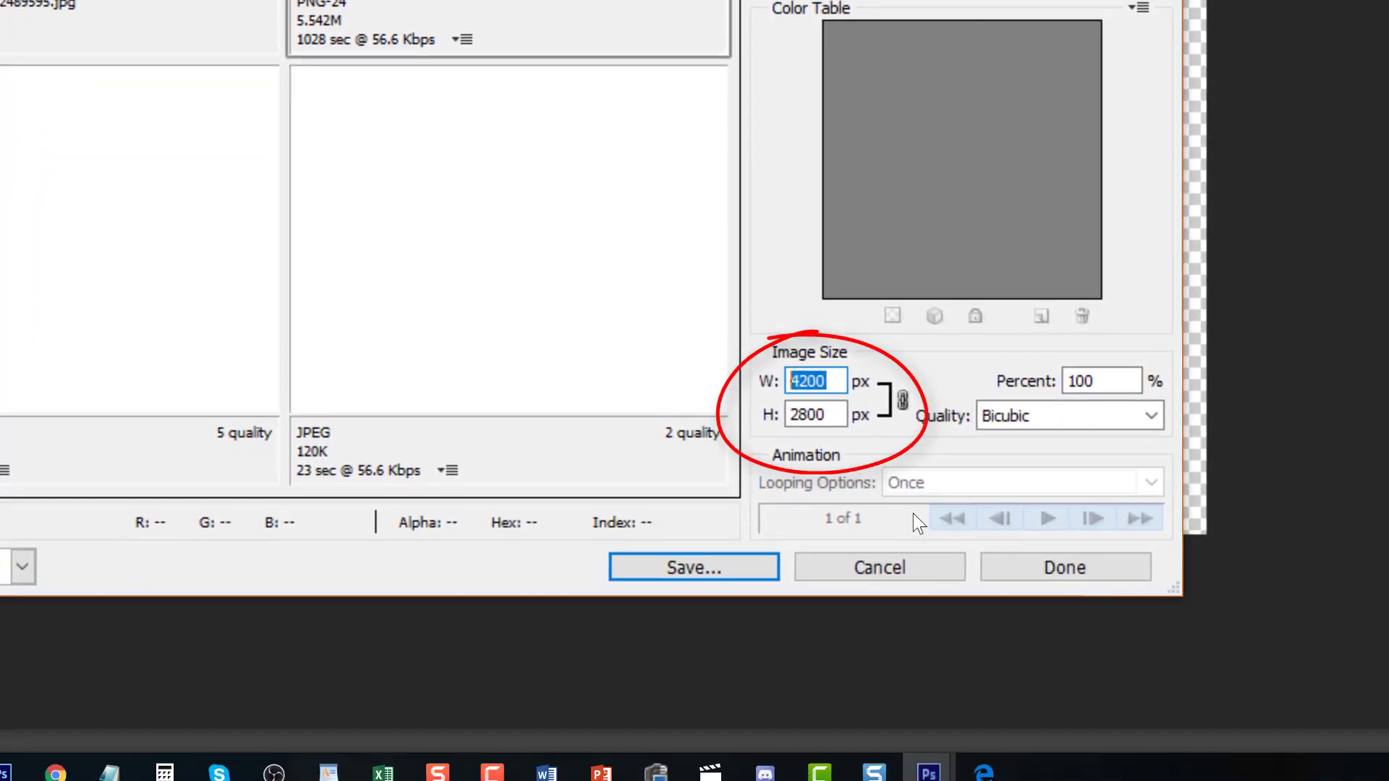
type("800")
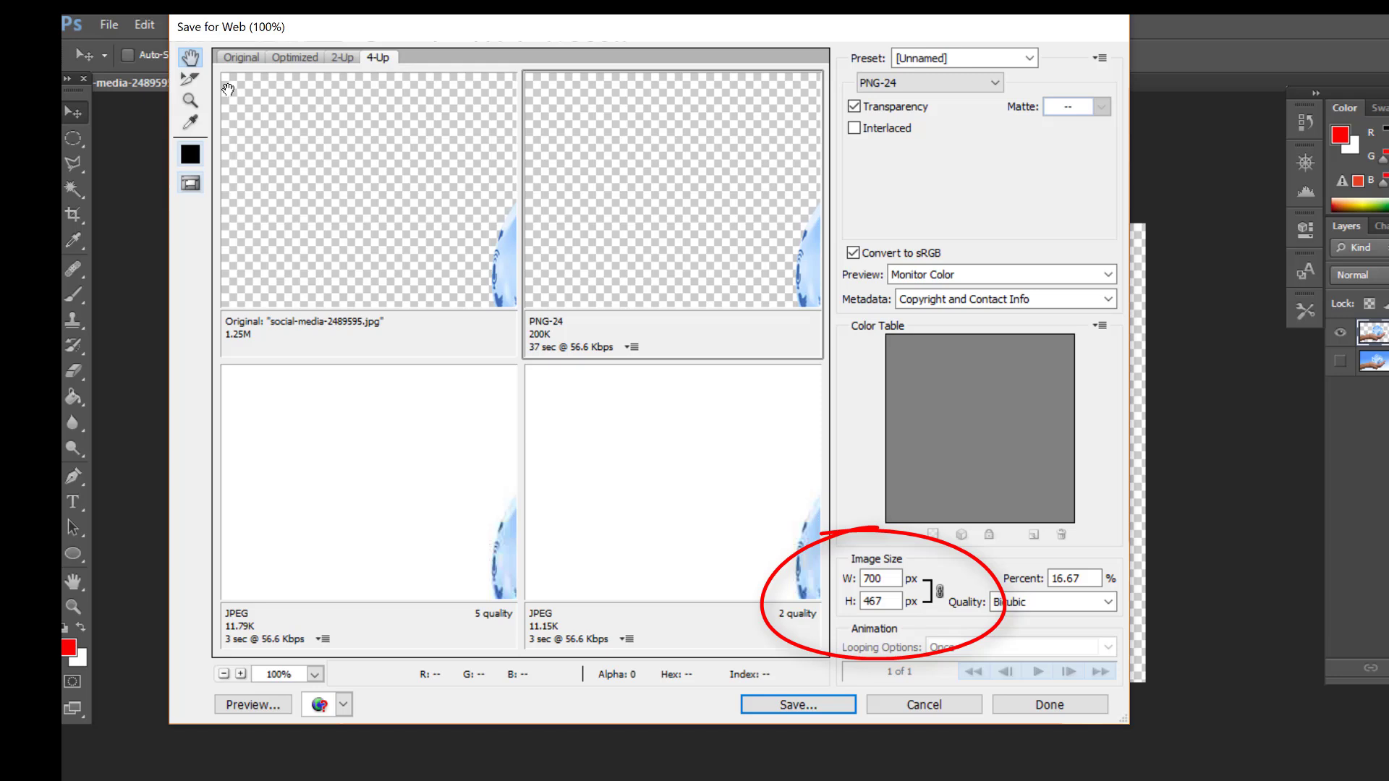
Step: Bring the hand and globe into the four previews and compare the PNG-24 background with the JPEG versions
left_click_drag(701, 259, 579, 167)
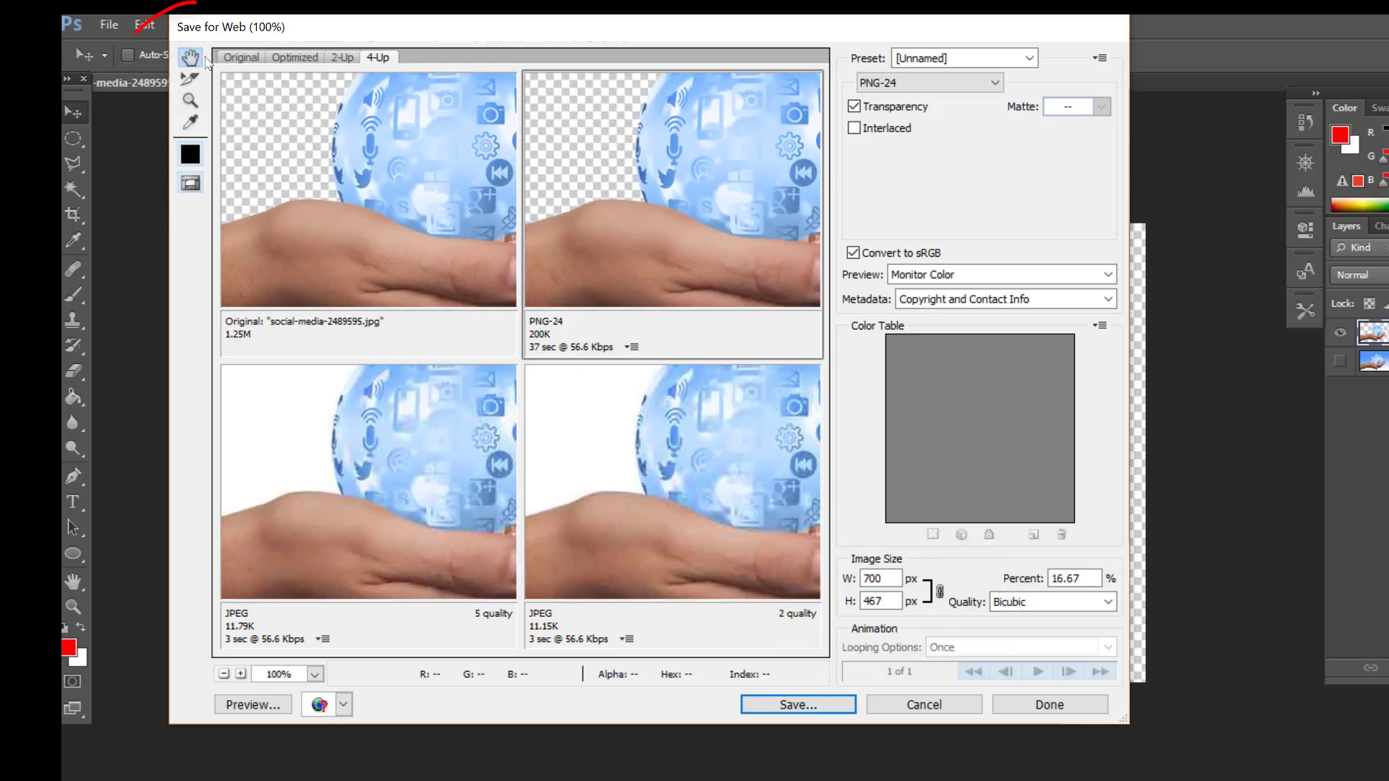
left_click_drag(680, 269, 753, 273)
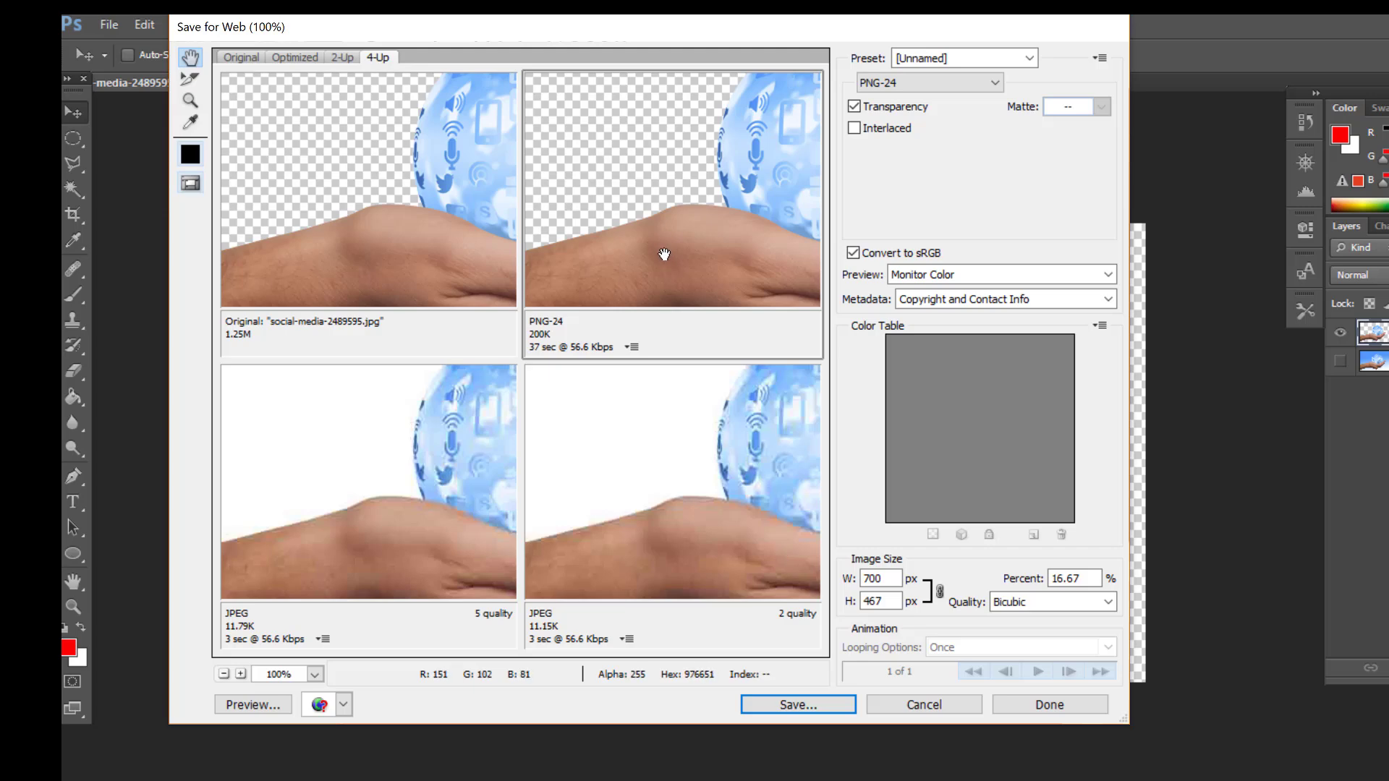
left_click(633, 450)
left_click(636, 248)
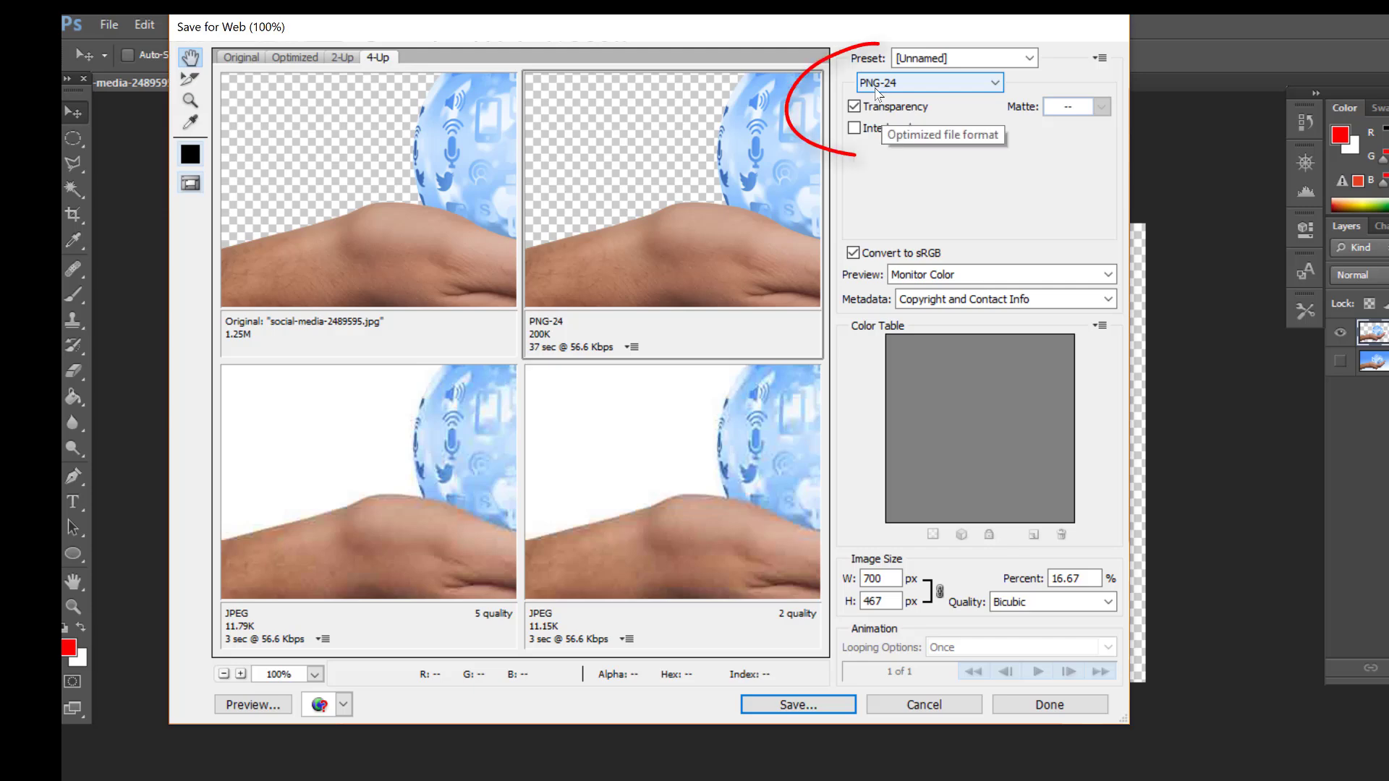
Step: Start saving the optimized image, pick Home-Online-2.png as the file name, and cancel both the save and Save for Web
left_click(799, 705)
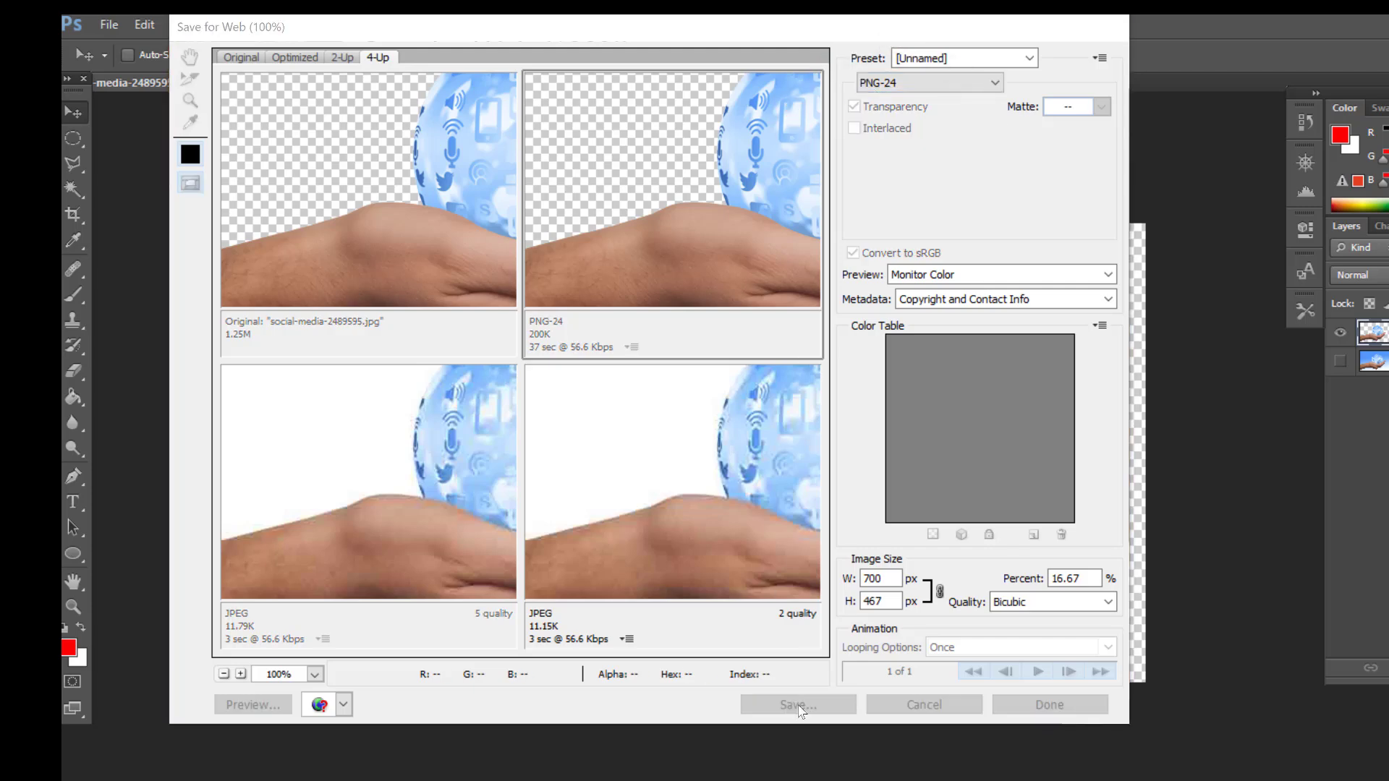
left_click(743, 325)
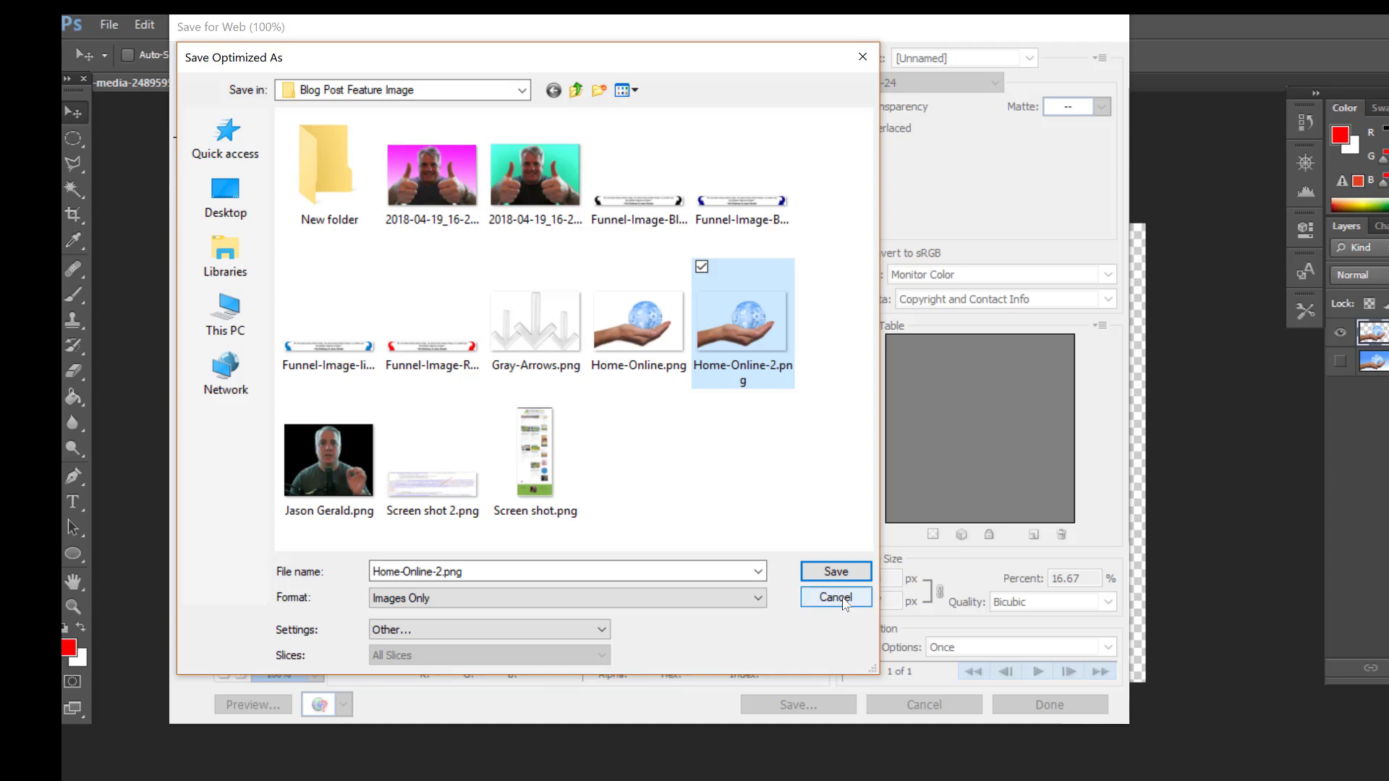
left_click(838, 597)
left_click(923, 705)
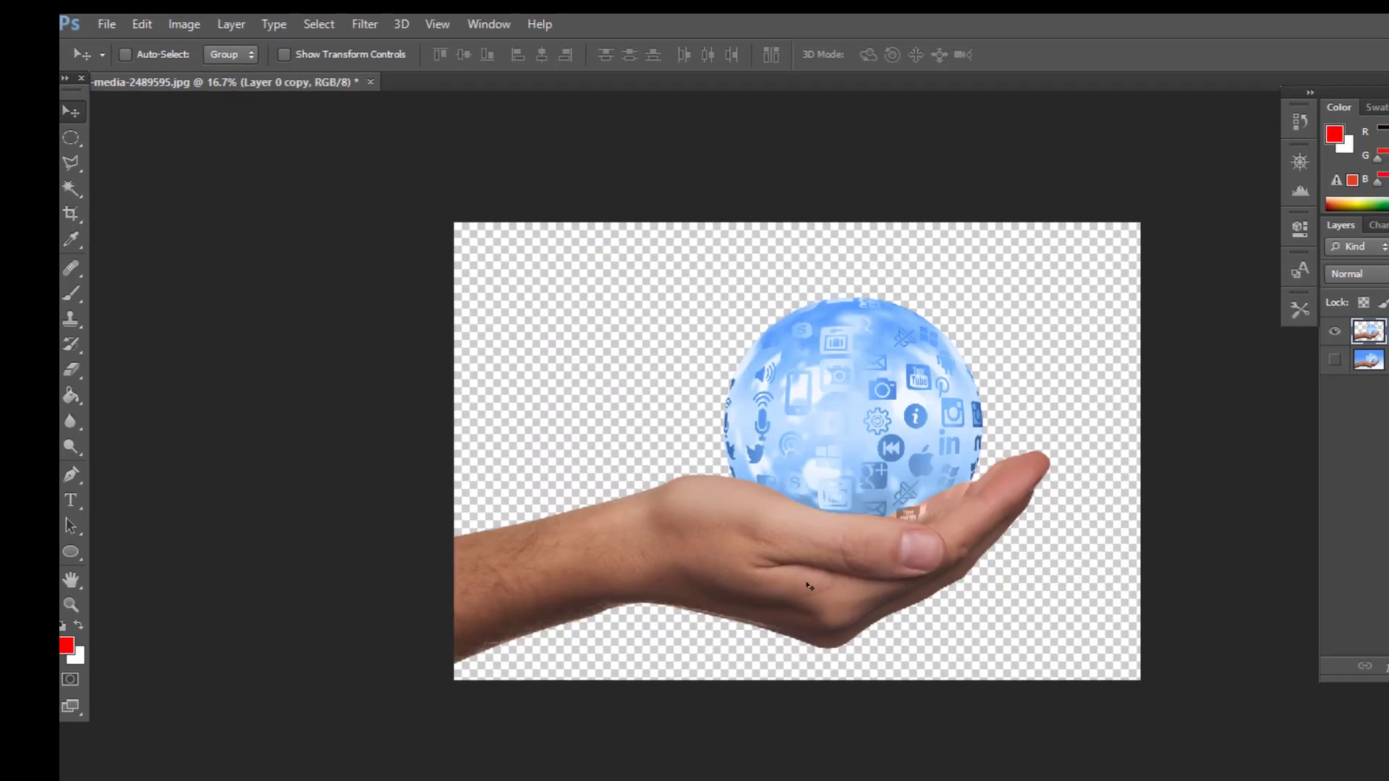